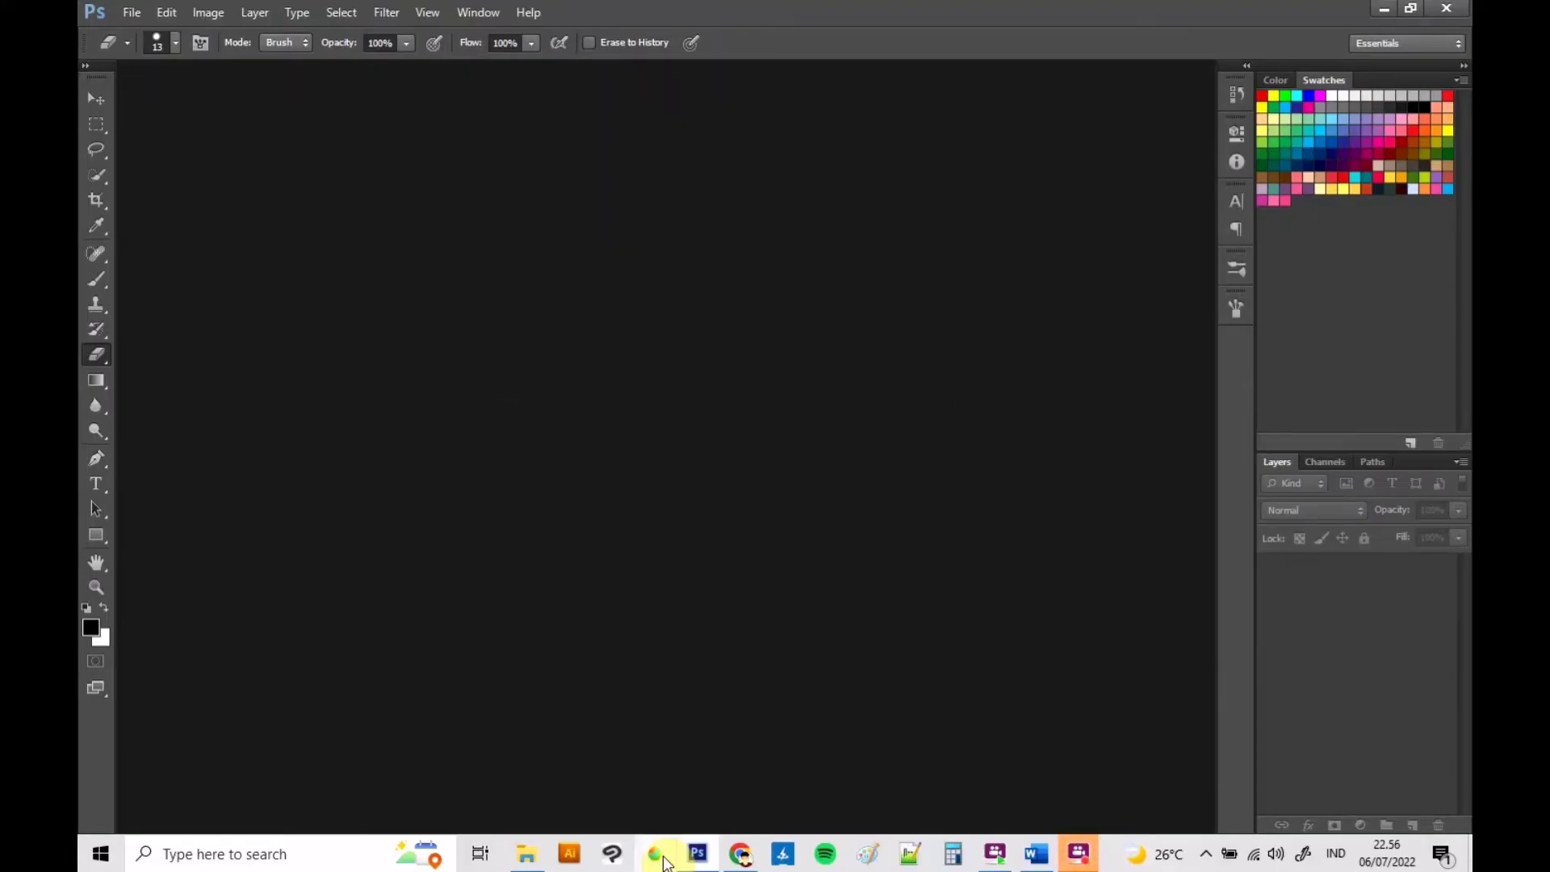
- Open the blue BMW car JPG from drive D in Photoshop
left_click(984, 850)
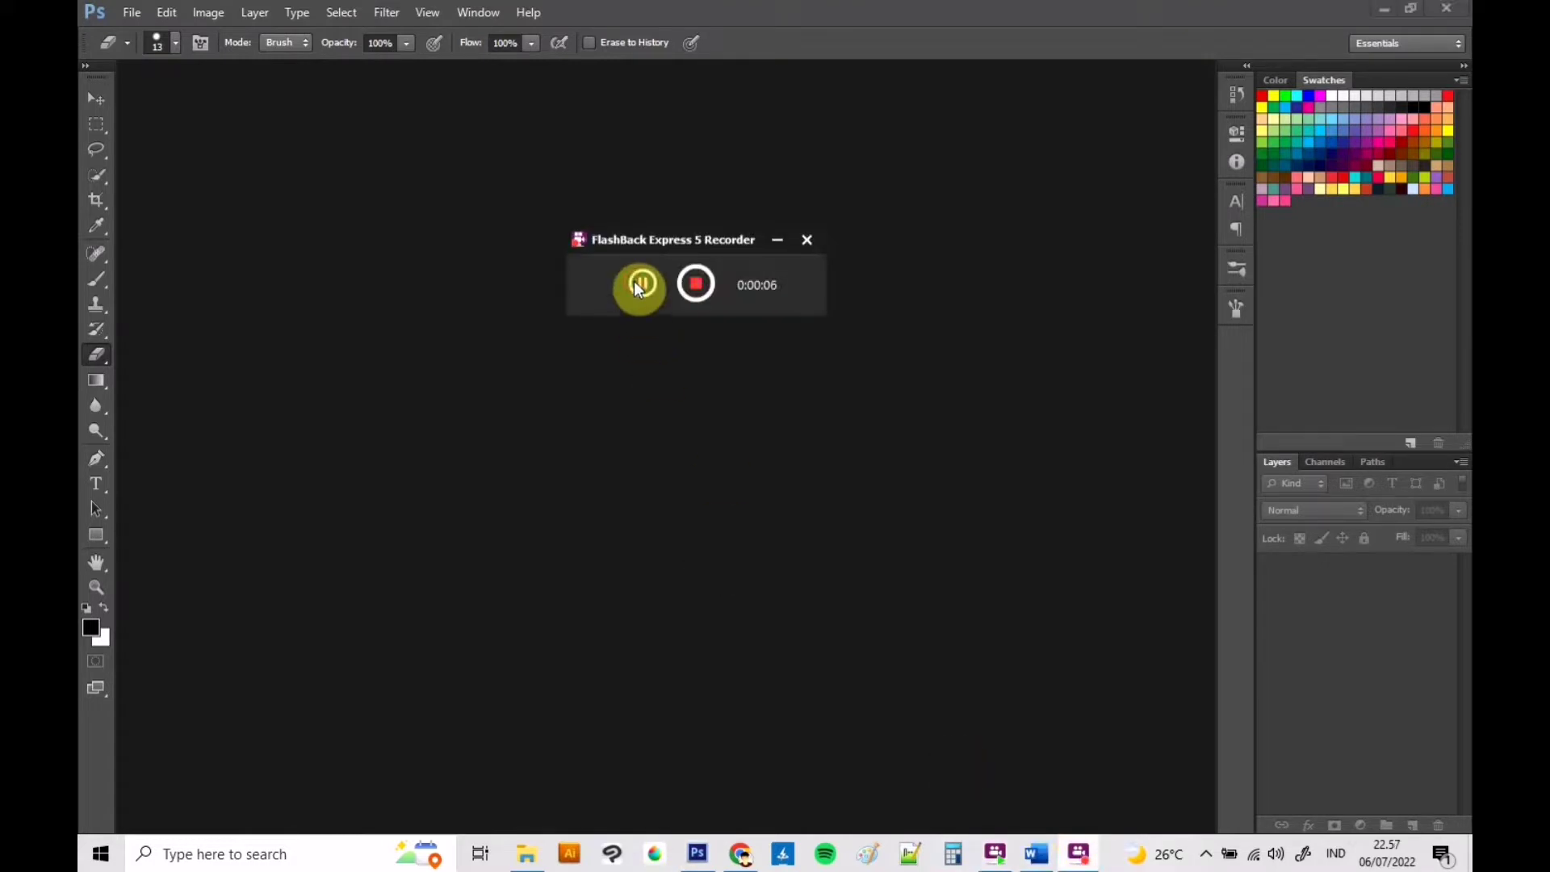
left_click(776, 239)
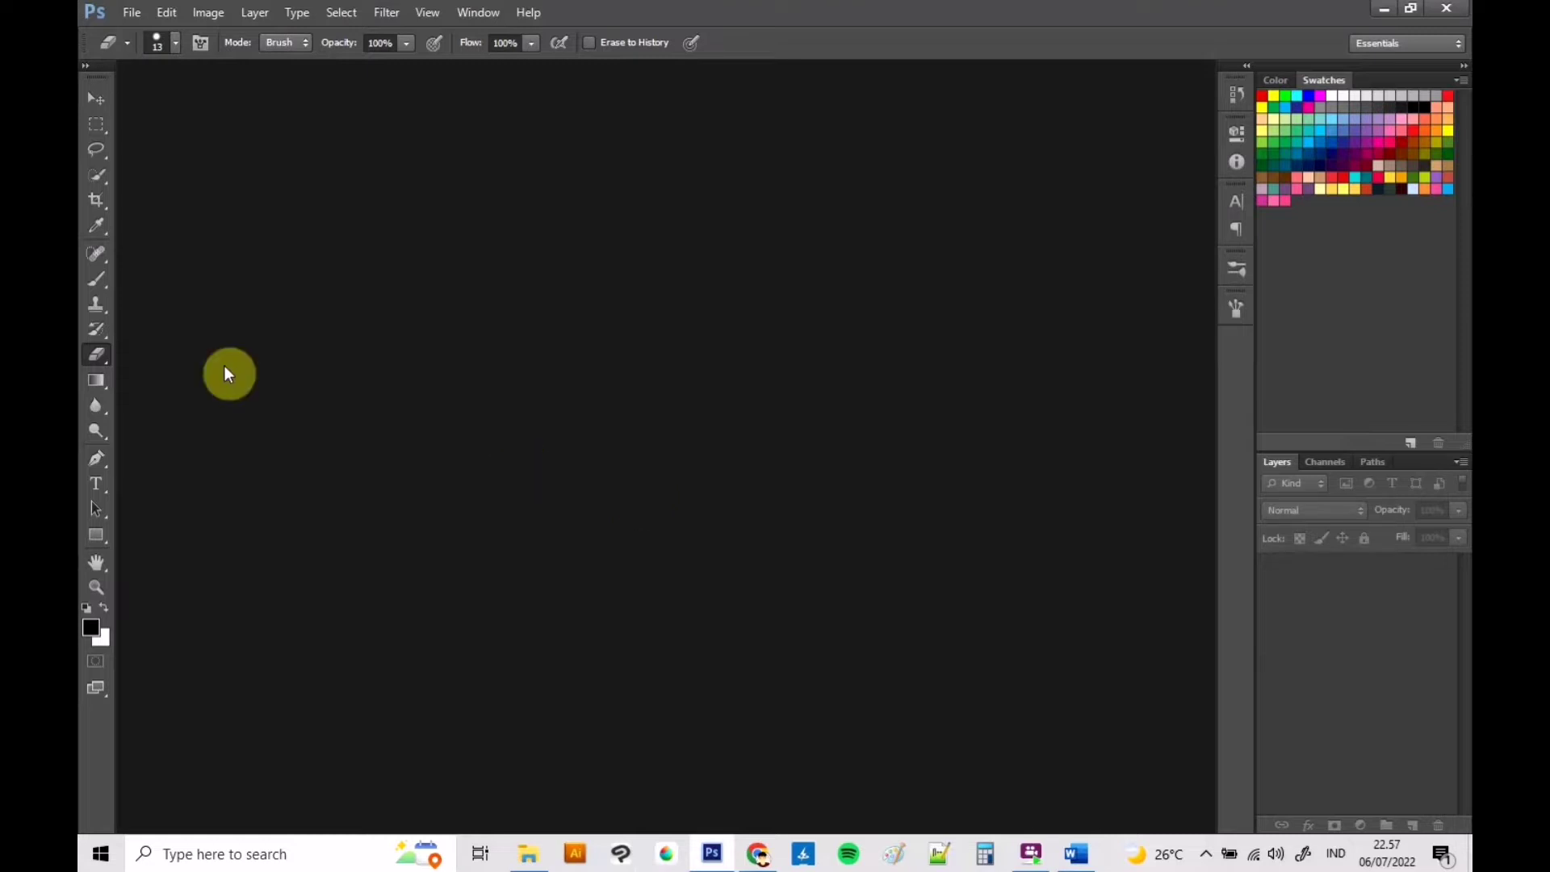
left_click(132, 12)
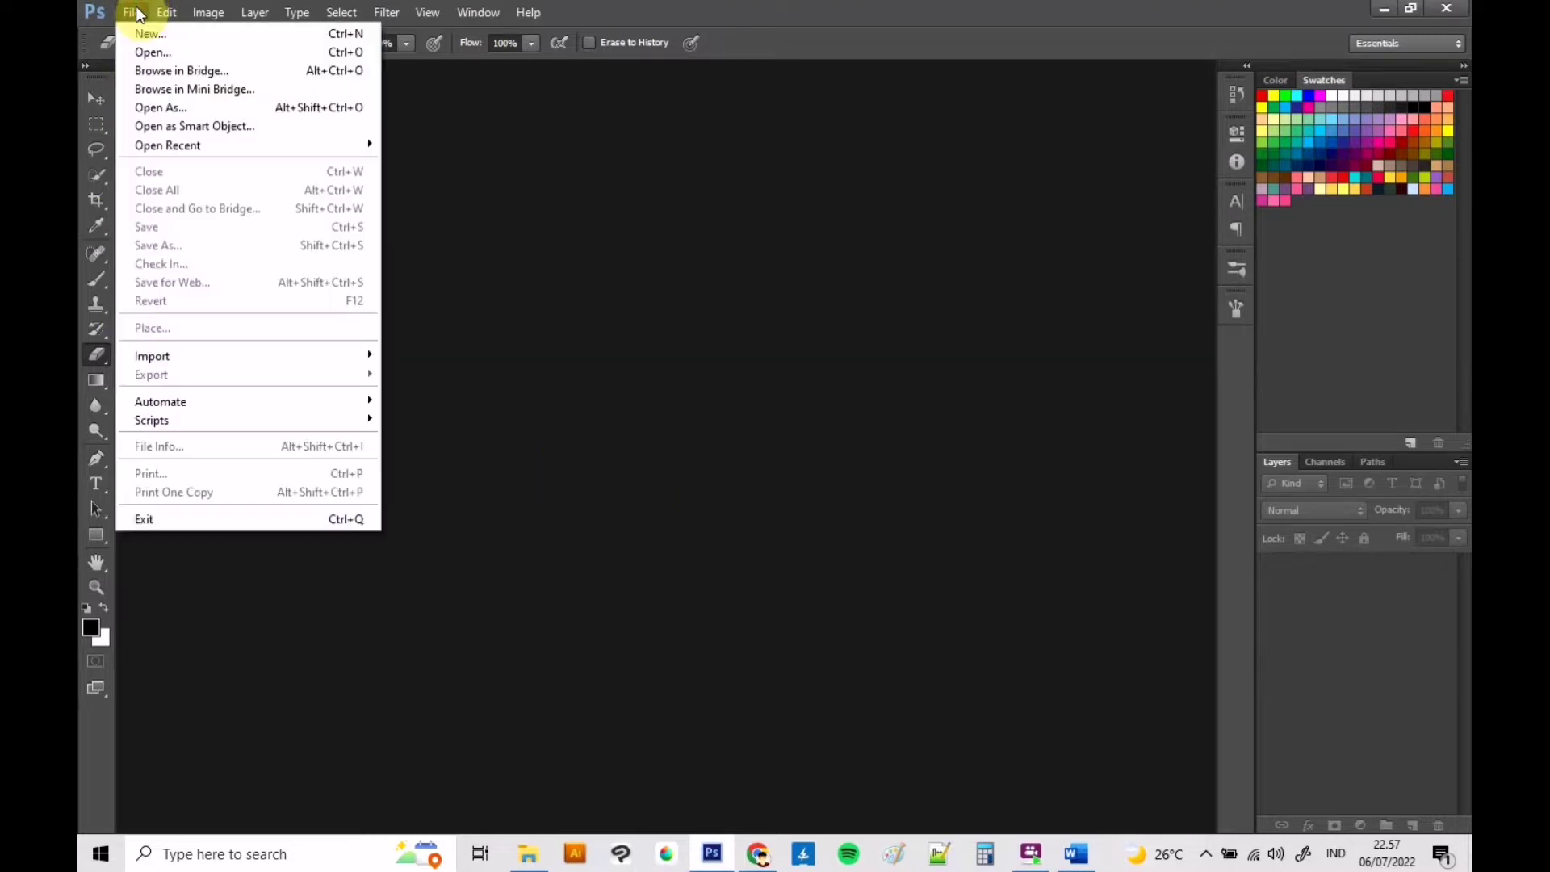
left_click(160, 52)
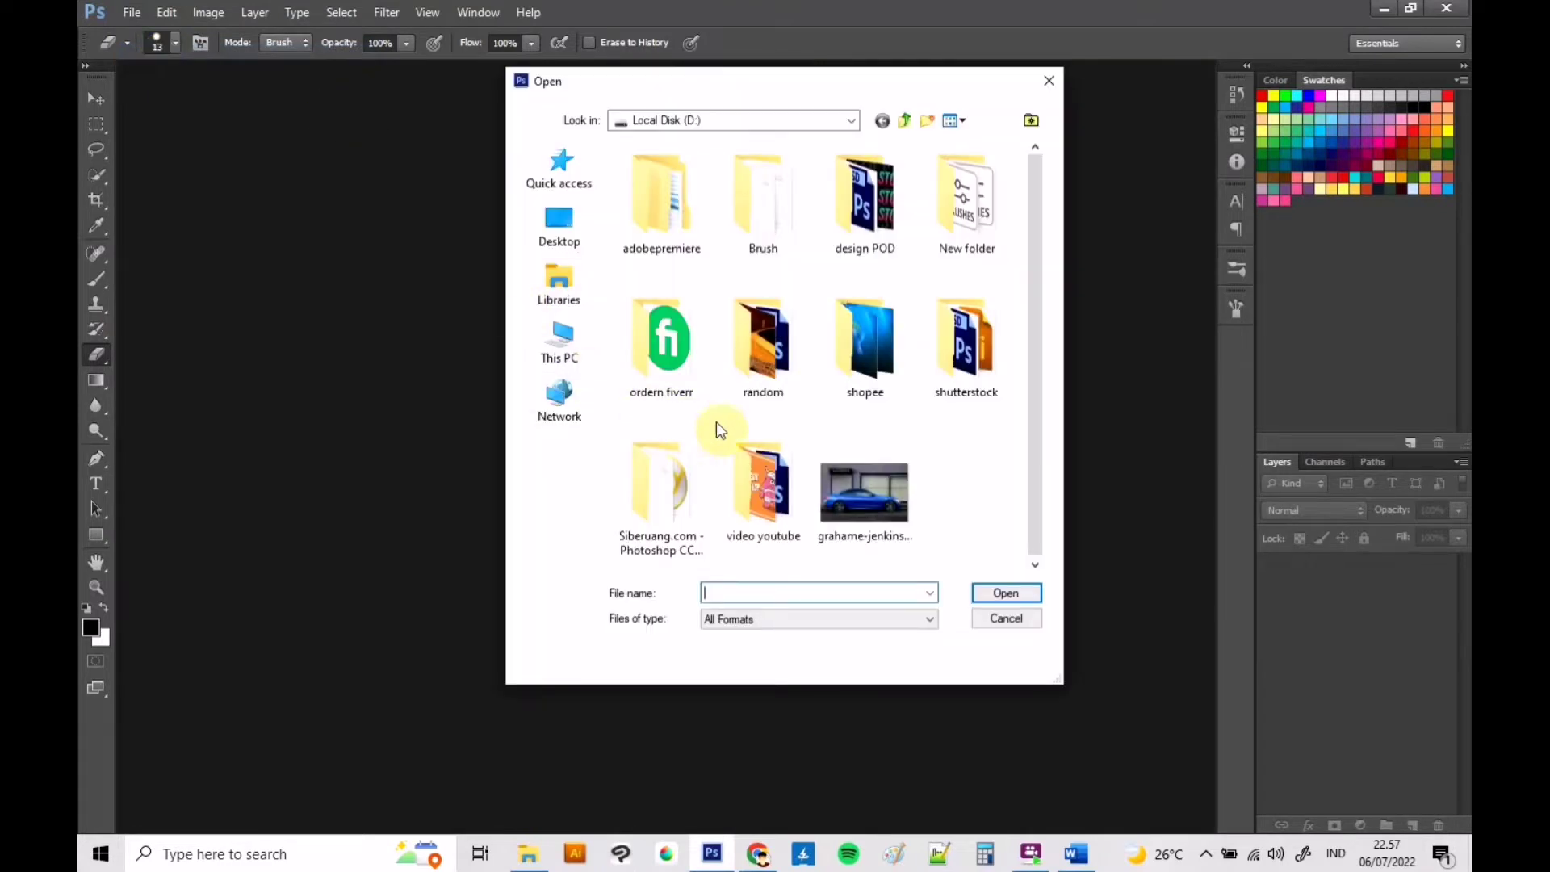
left_click(827, 478)
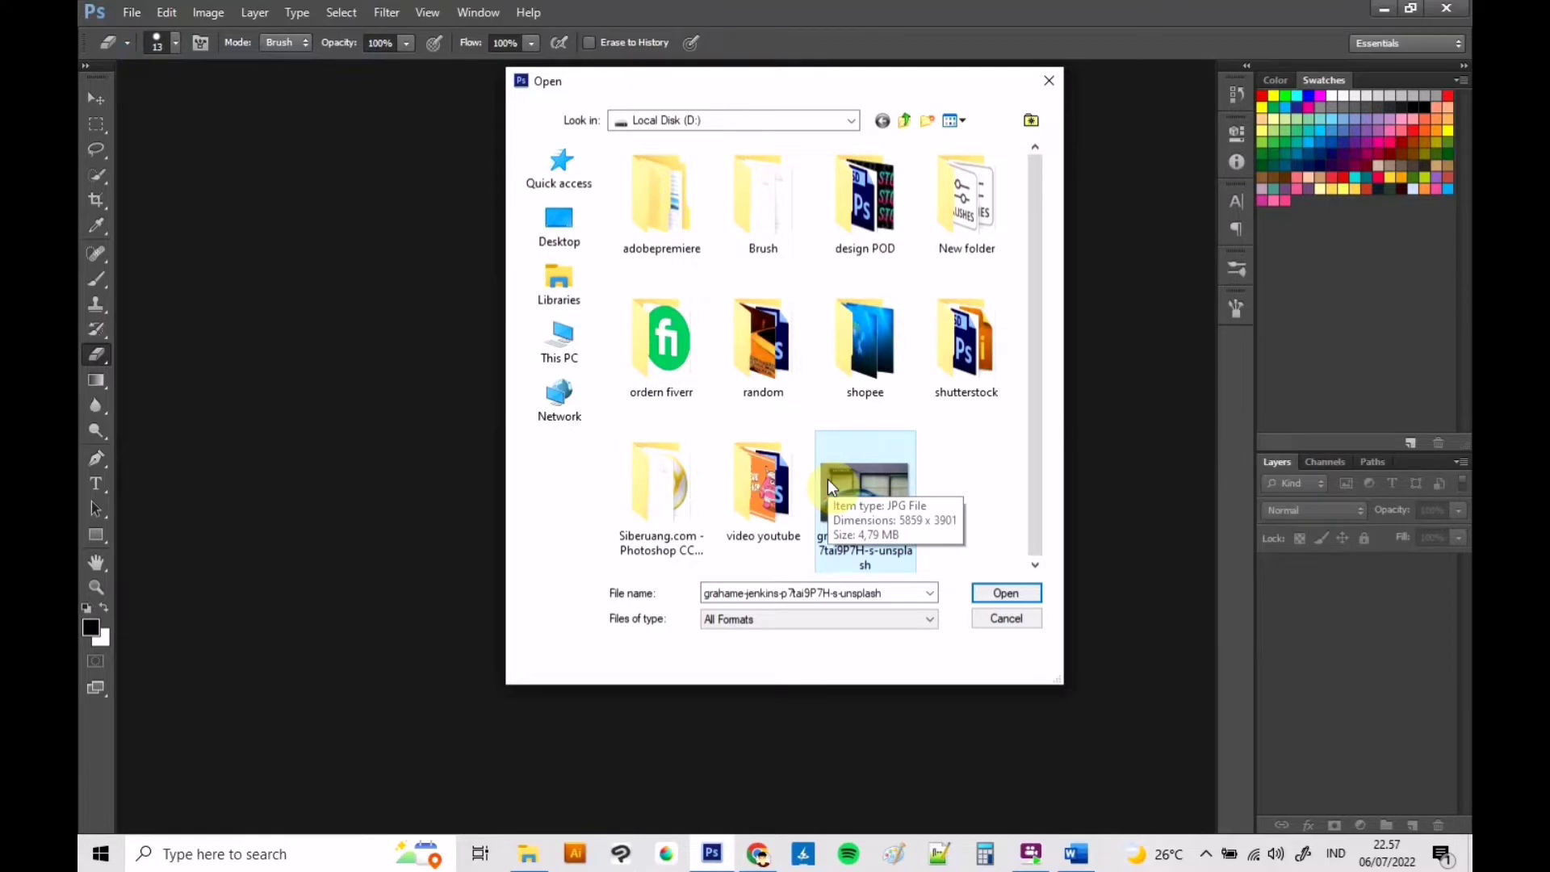
left_click(1003, 593)
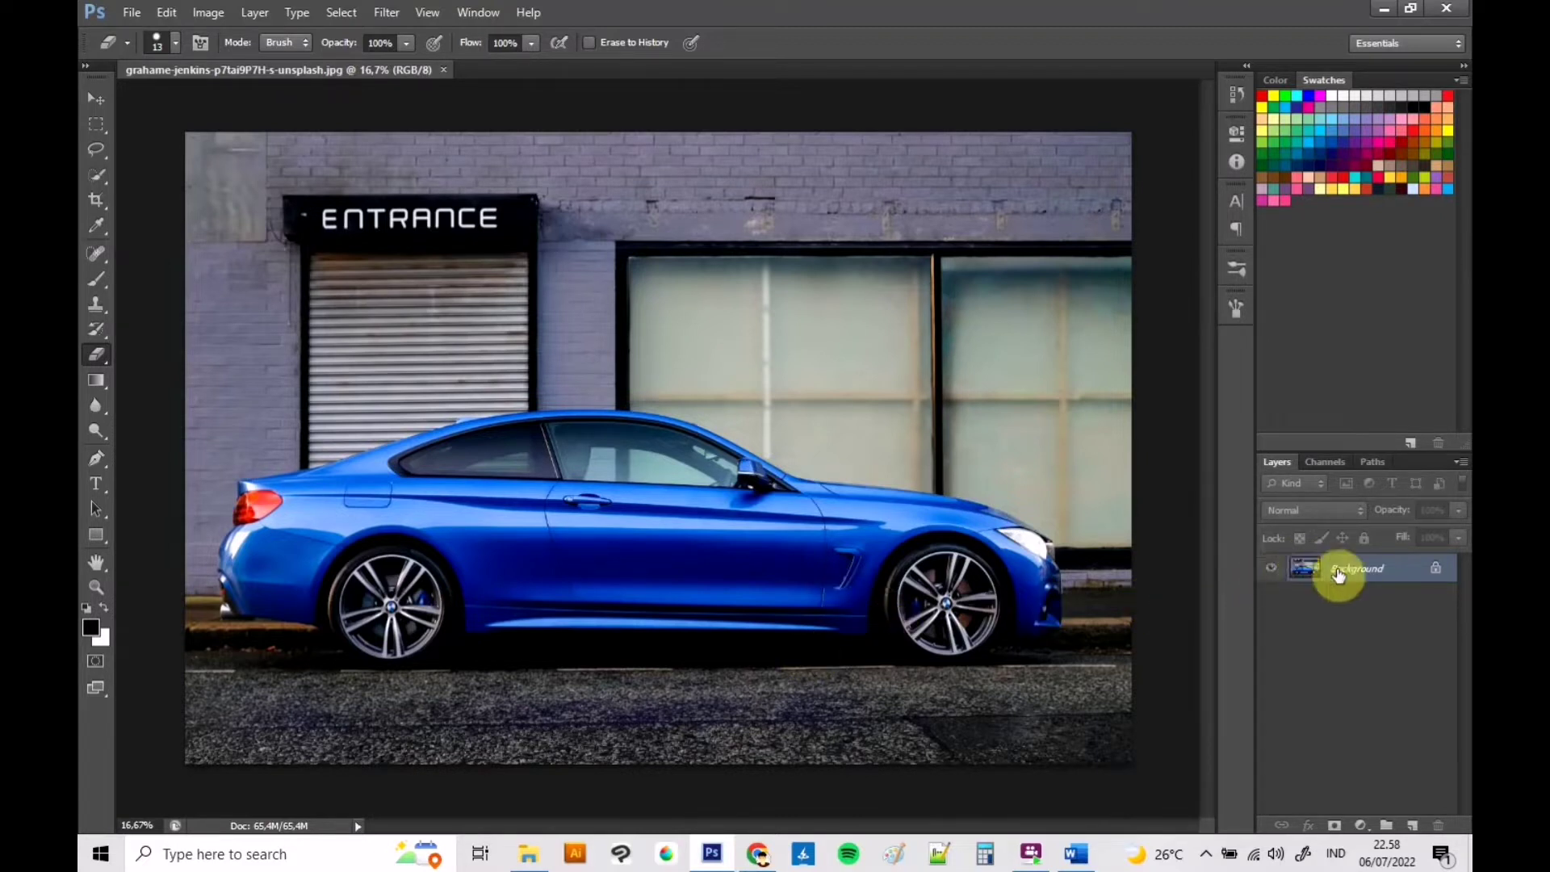
- Duplicate the photo to Layer 1, hide the Background layer, and set the Pen to Path mode
key("ctrl+j")
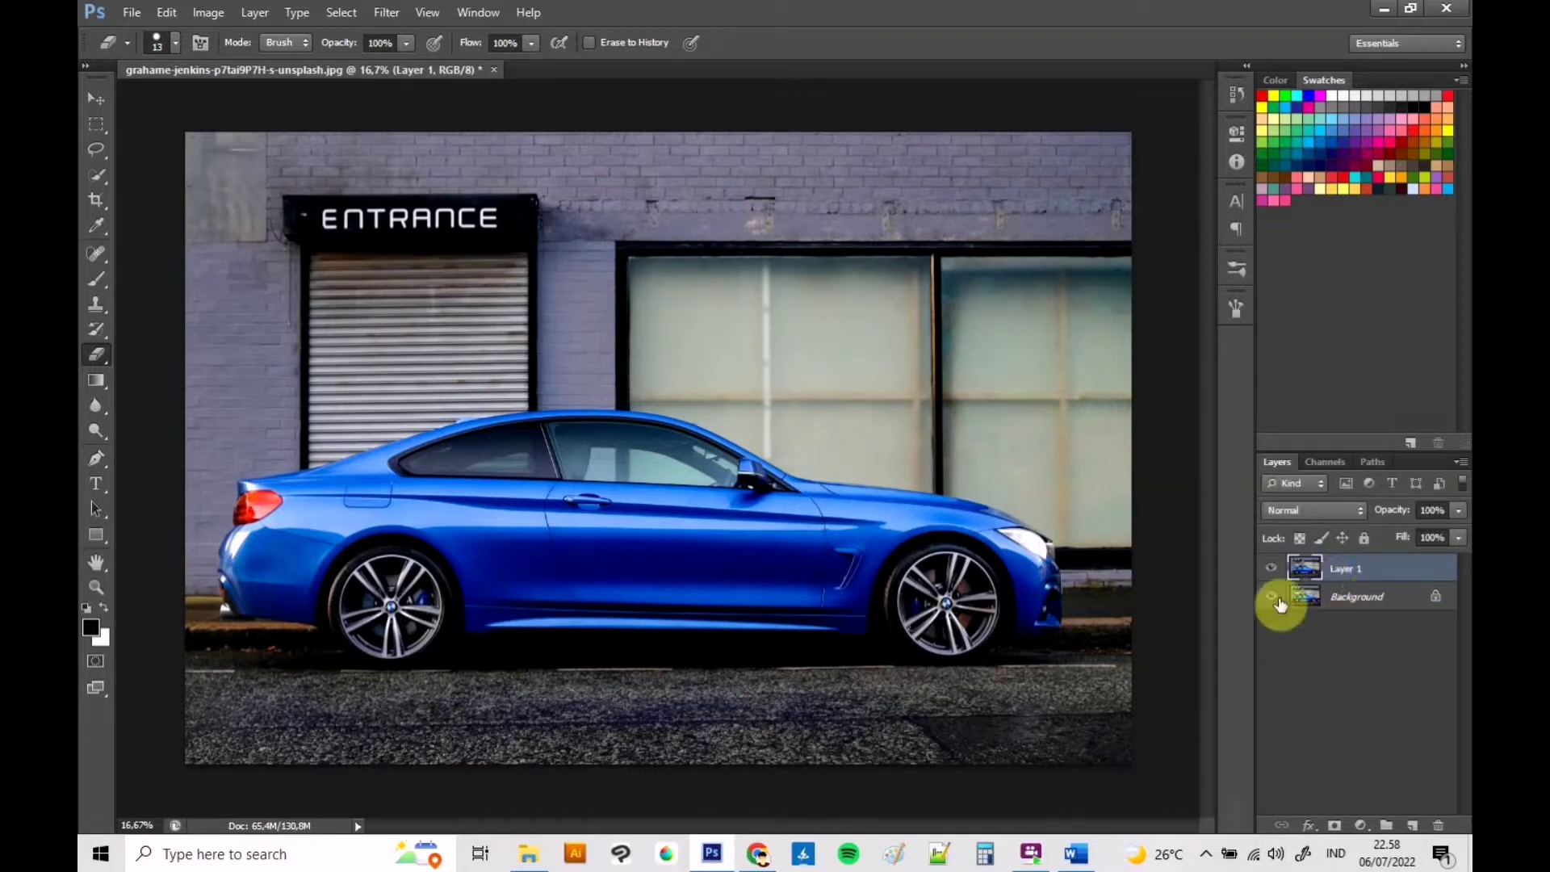
left_click(1278, 600)
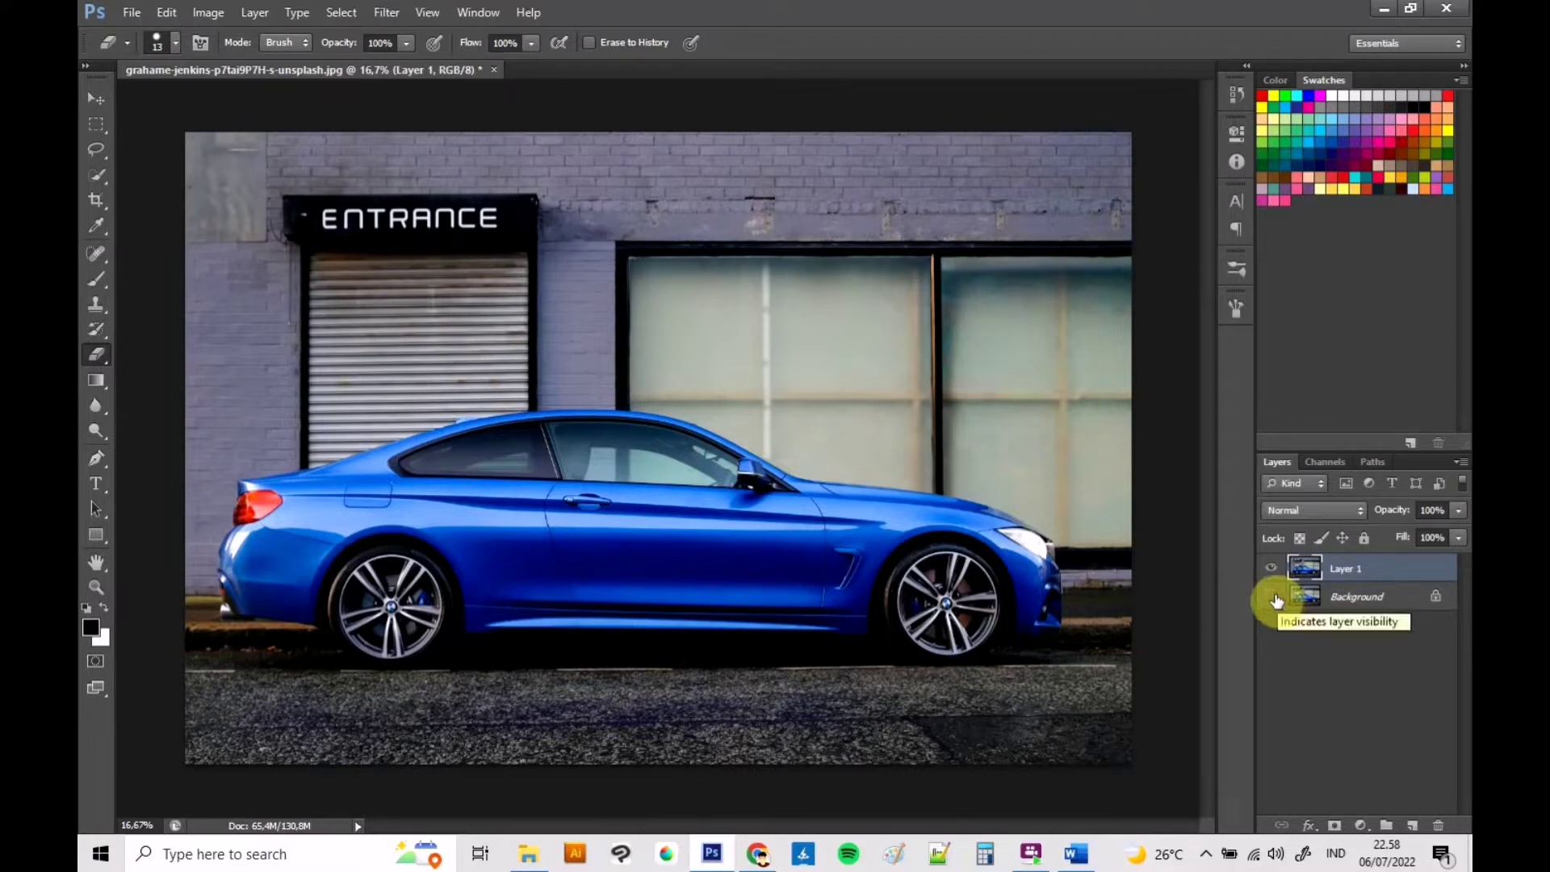
left_click(99, 458)
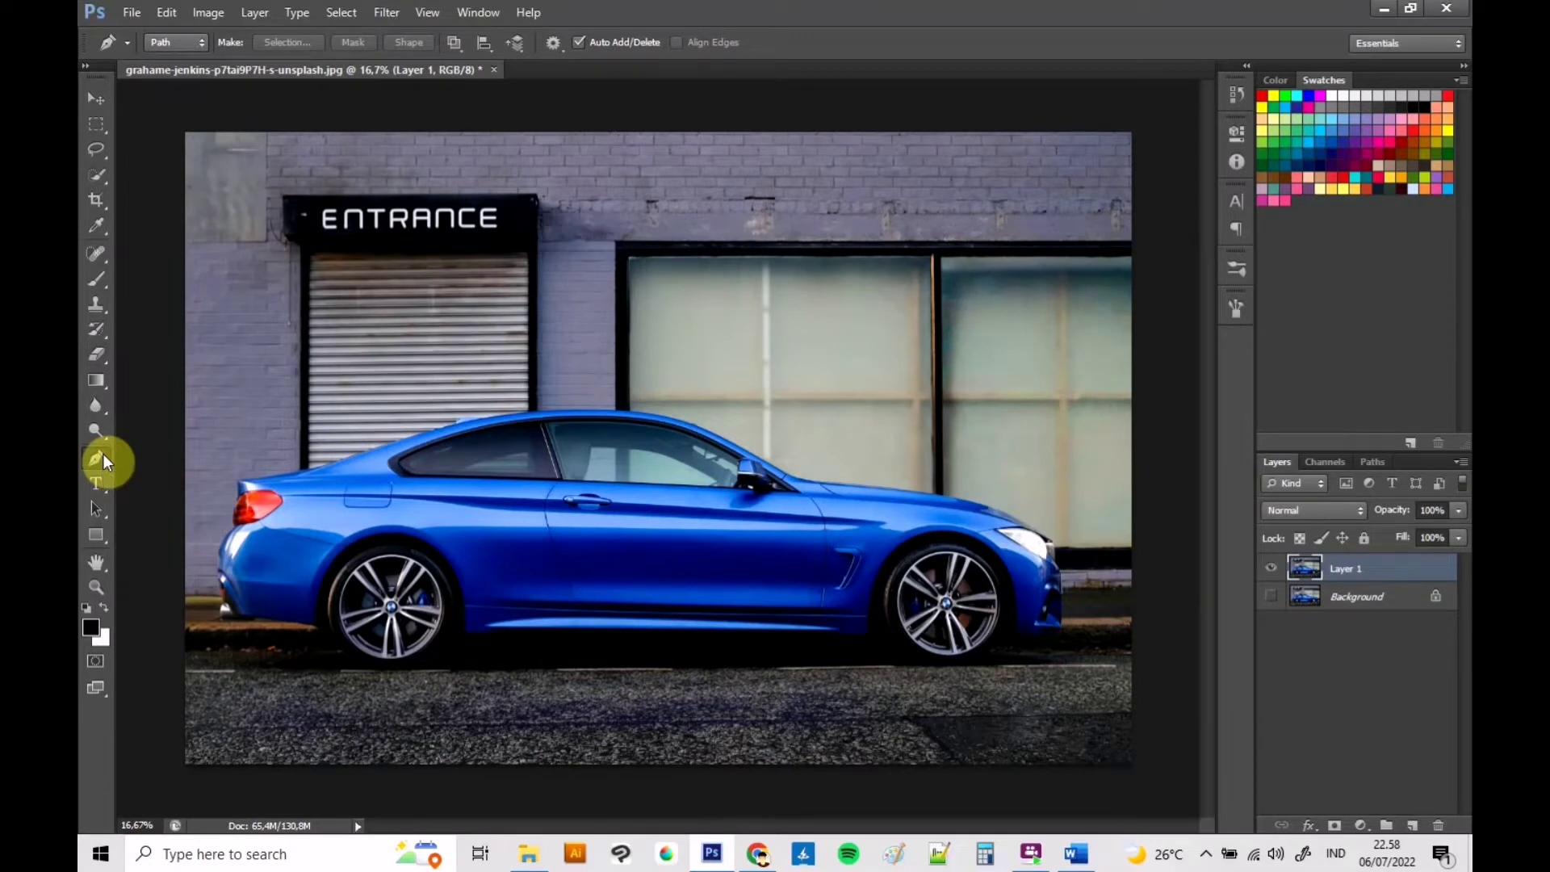
left_click(171, 44)
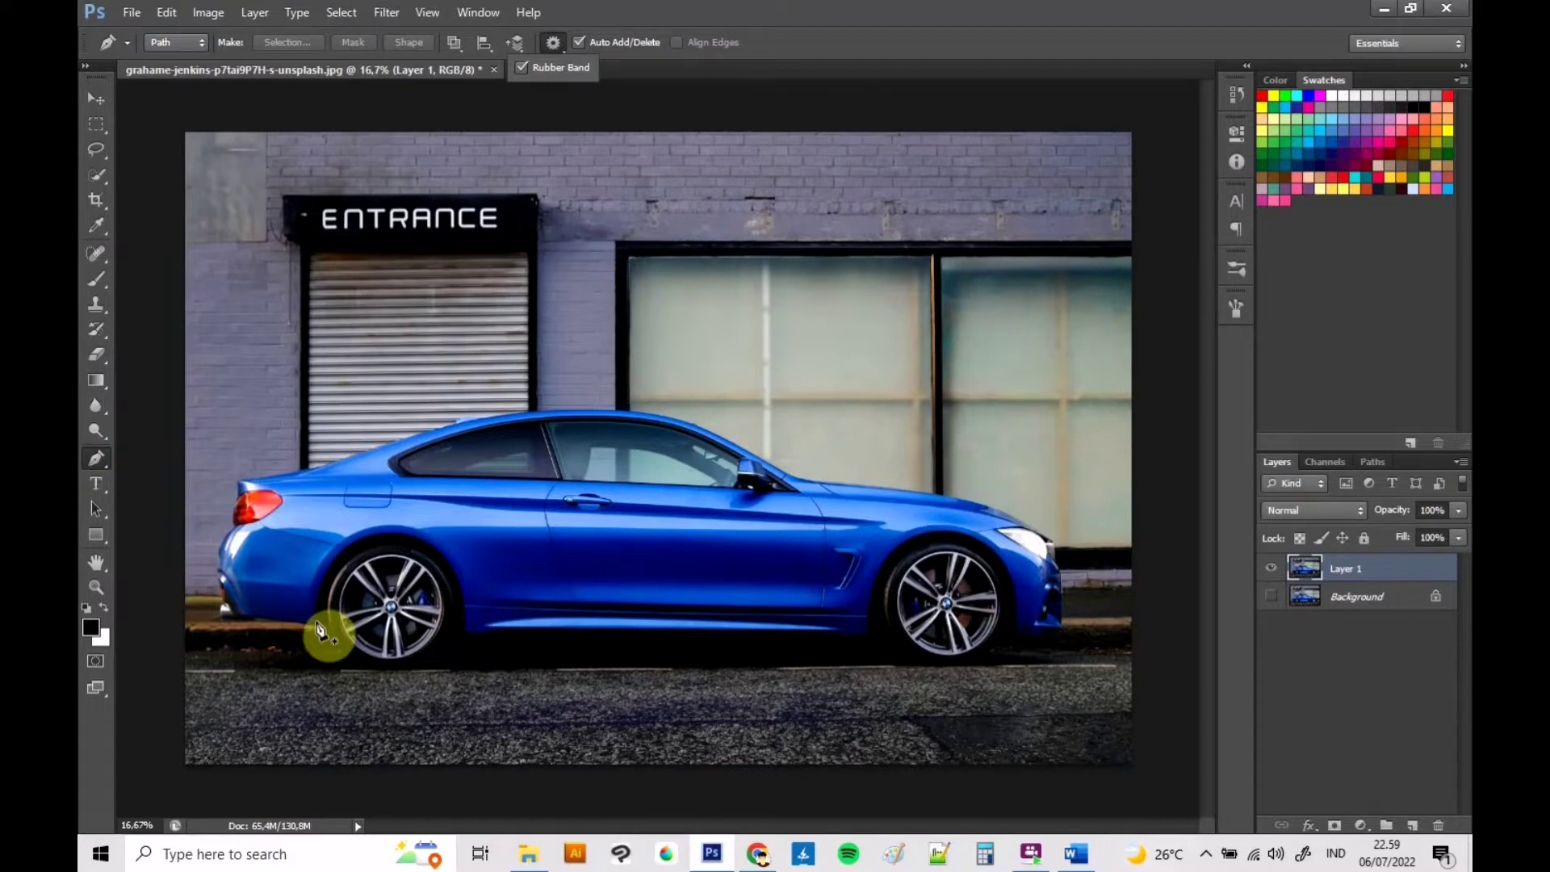
- Start the car outline path along the trunk edge, spoiler corner and spoiler top
scroll(206, 549, "up", 3)
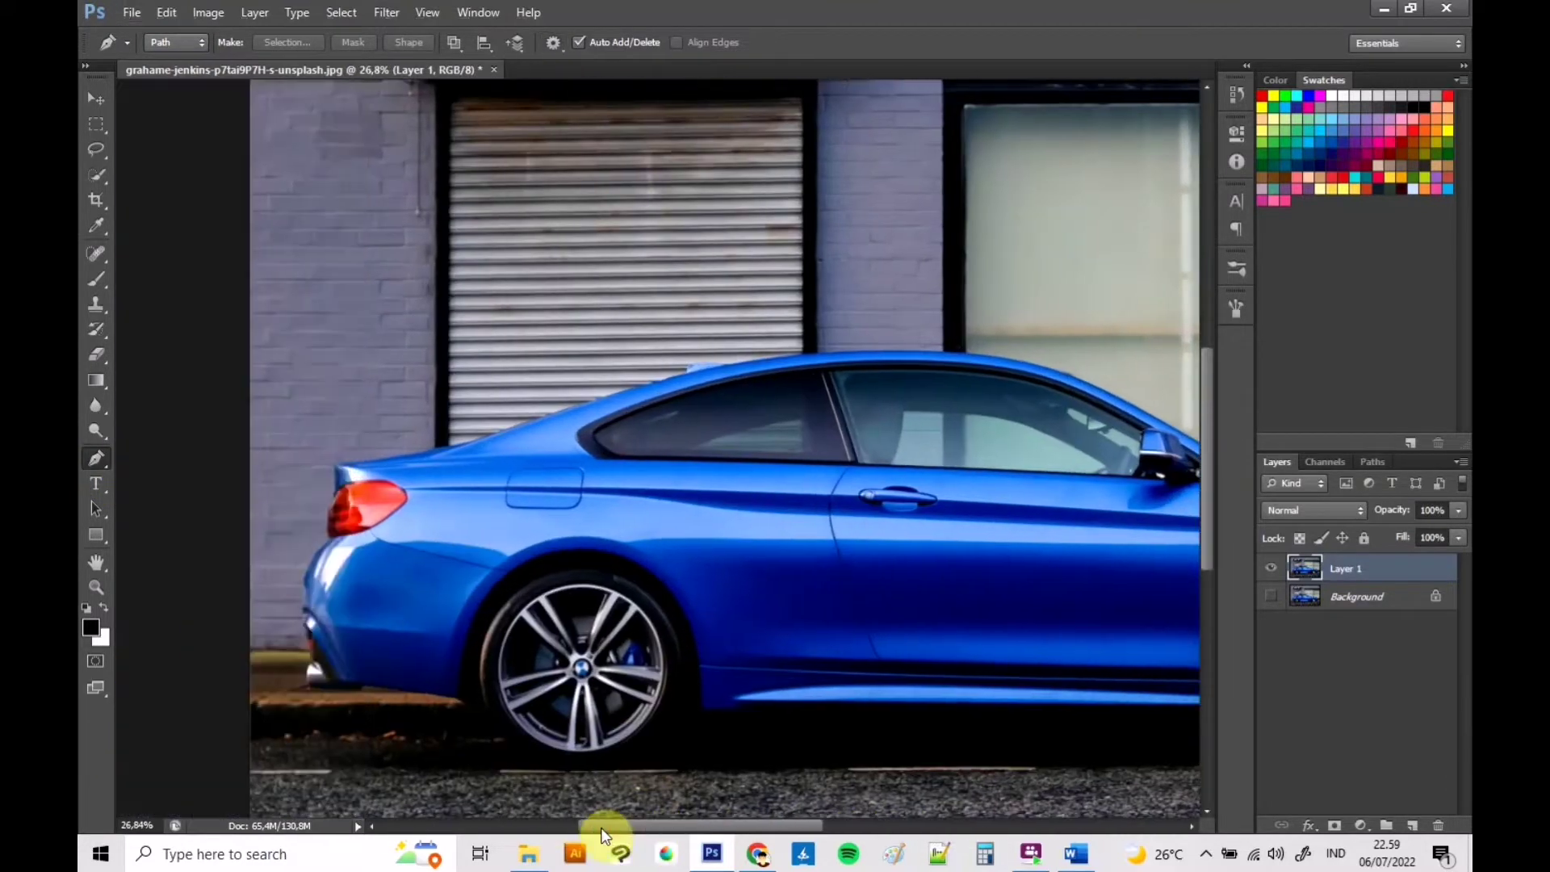
left_click_drag(657, 827, 598, 826)
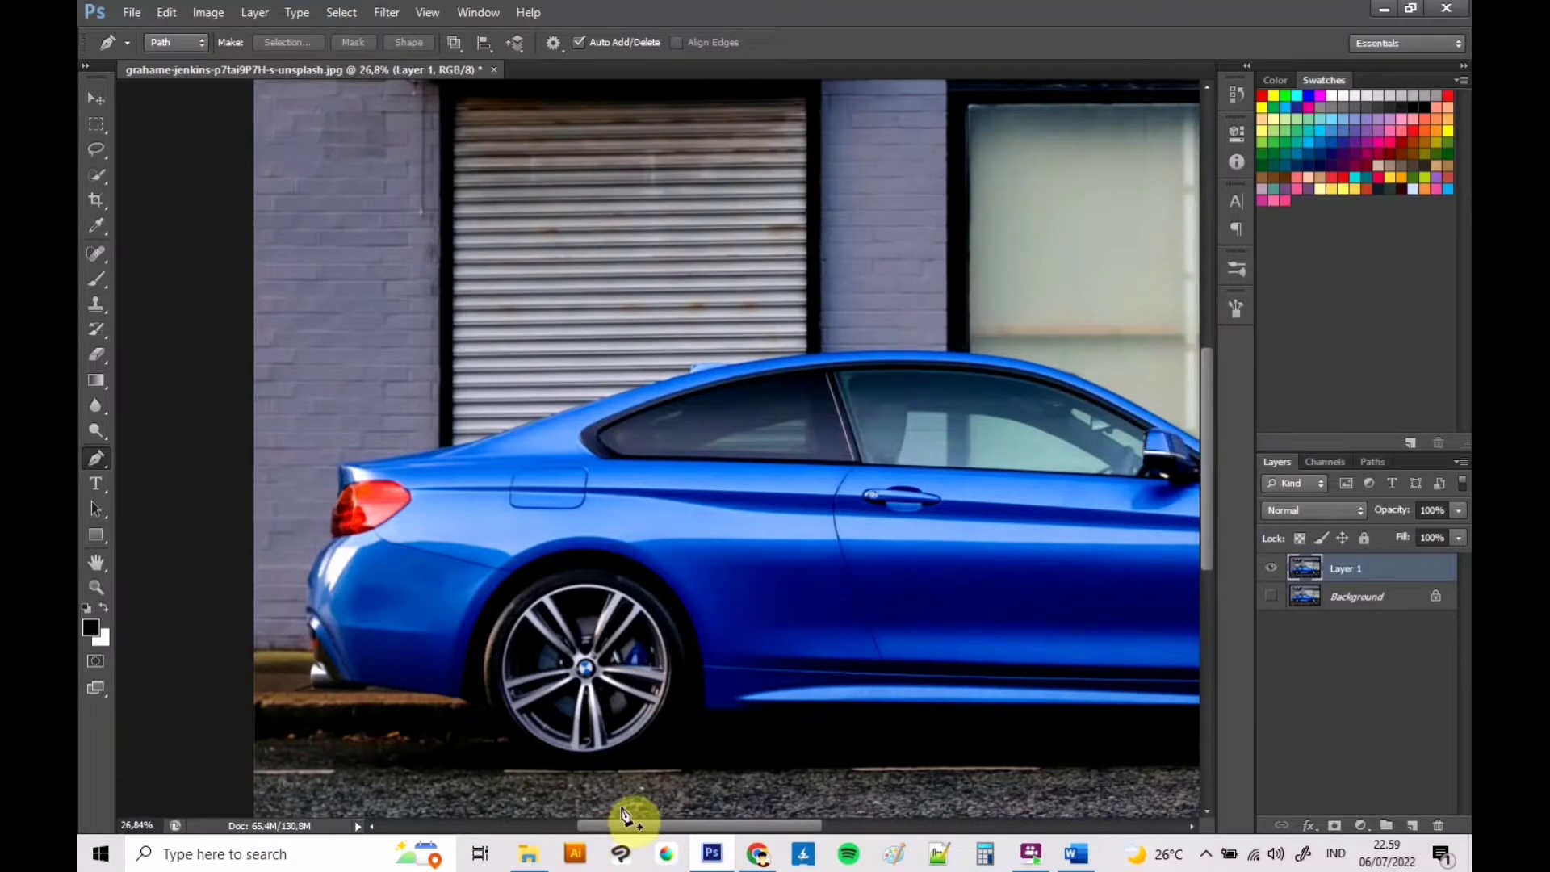
scroll(596, 767, "up", 1)
scroll(543, 433, "up", 2)
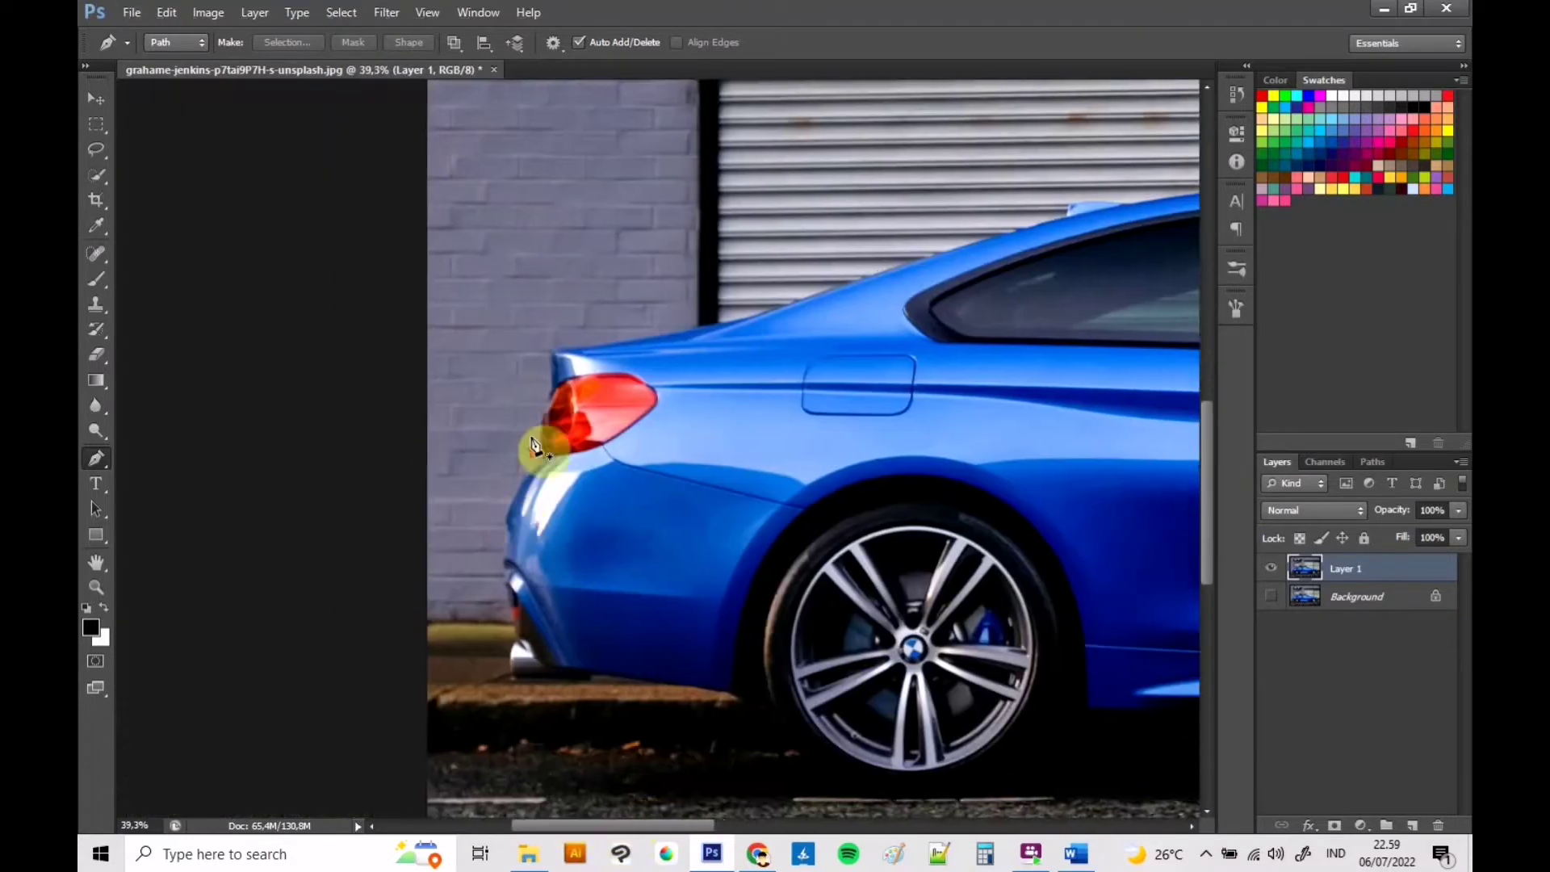
scroll(729, 468, "up", 1)
scroll(708, 477, "up", 1)
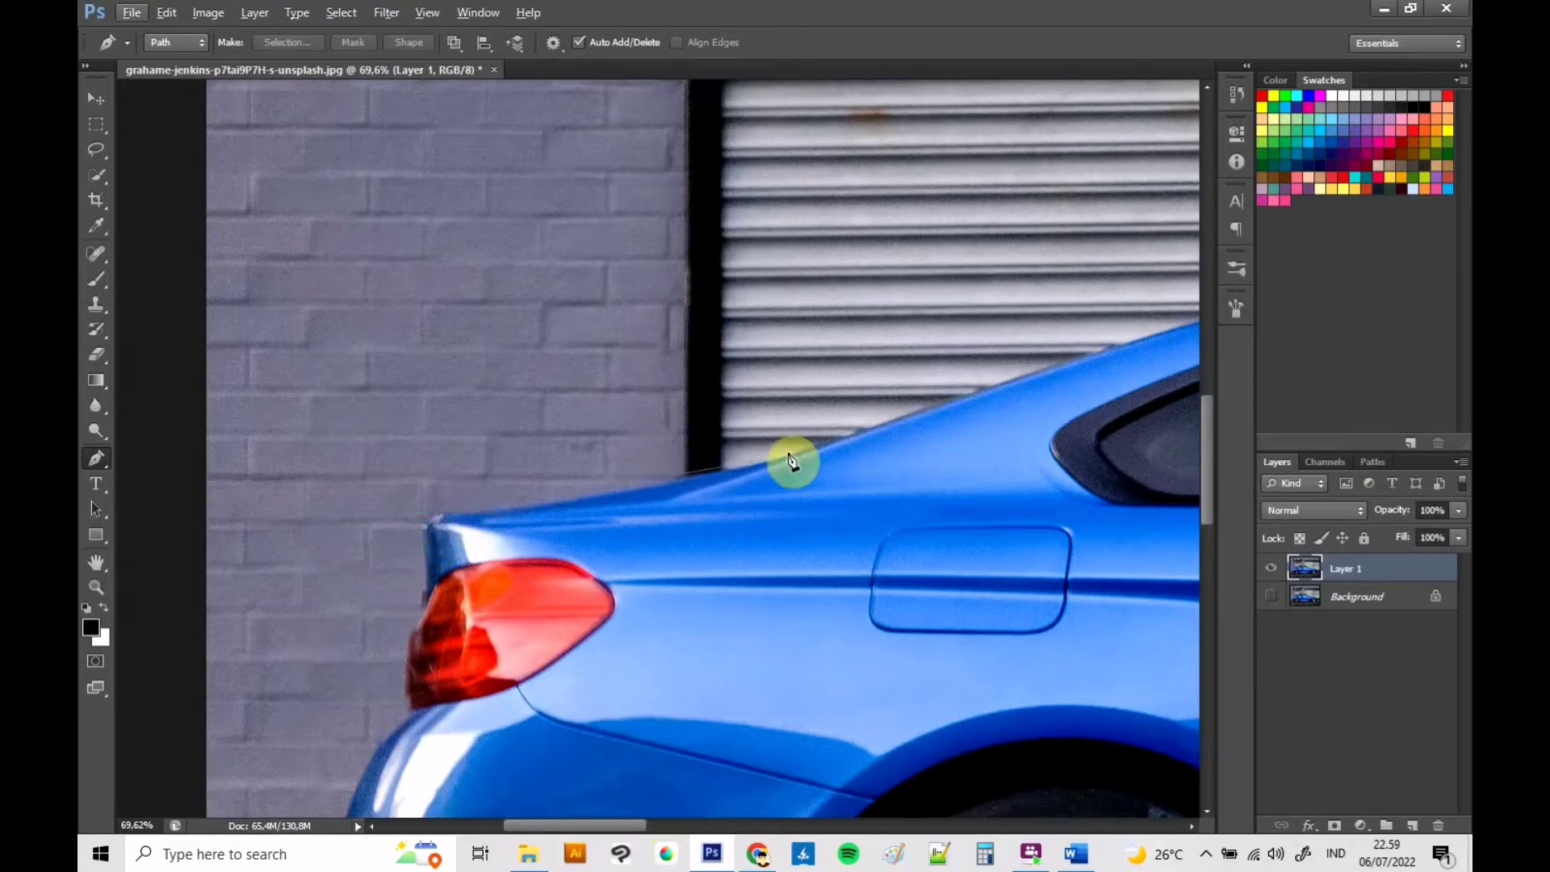
left_click(799, 452)
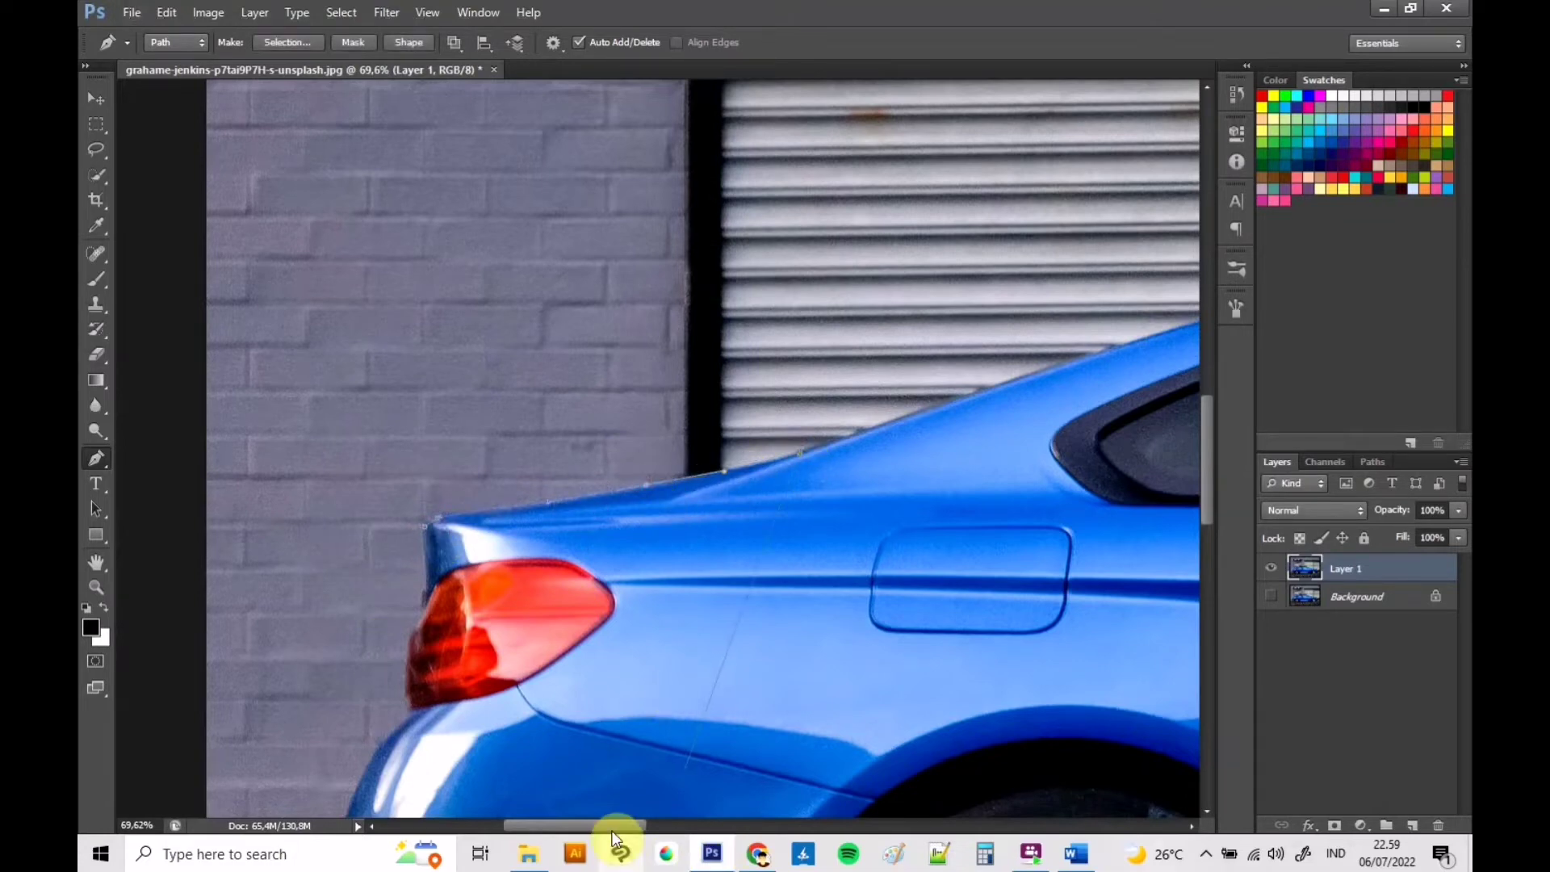
left_click_drag(616, 825, 668, 825)
left_click(934, 284)
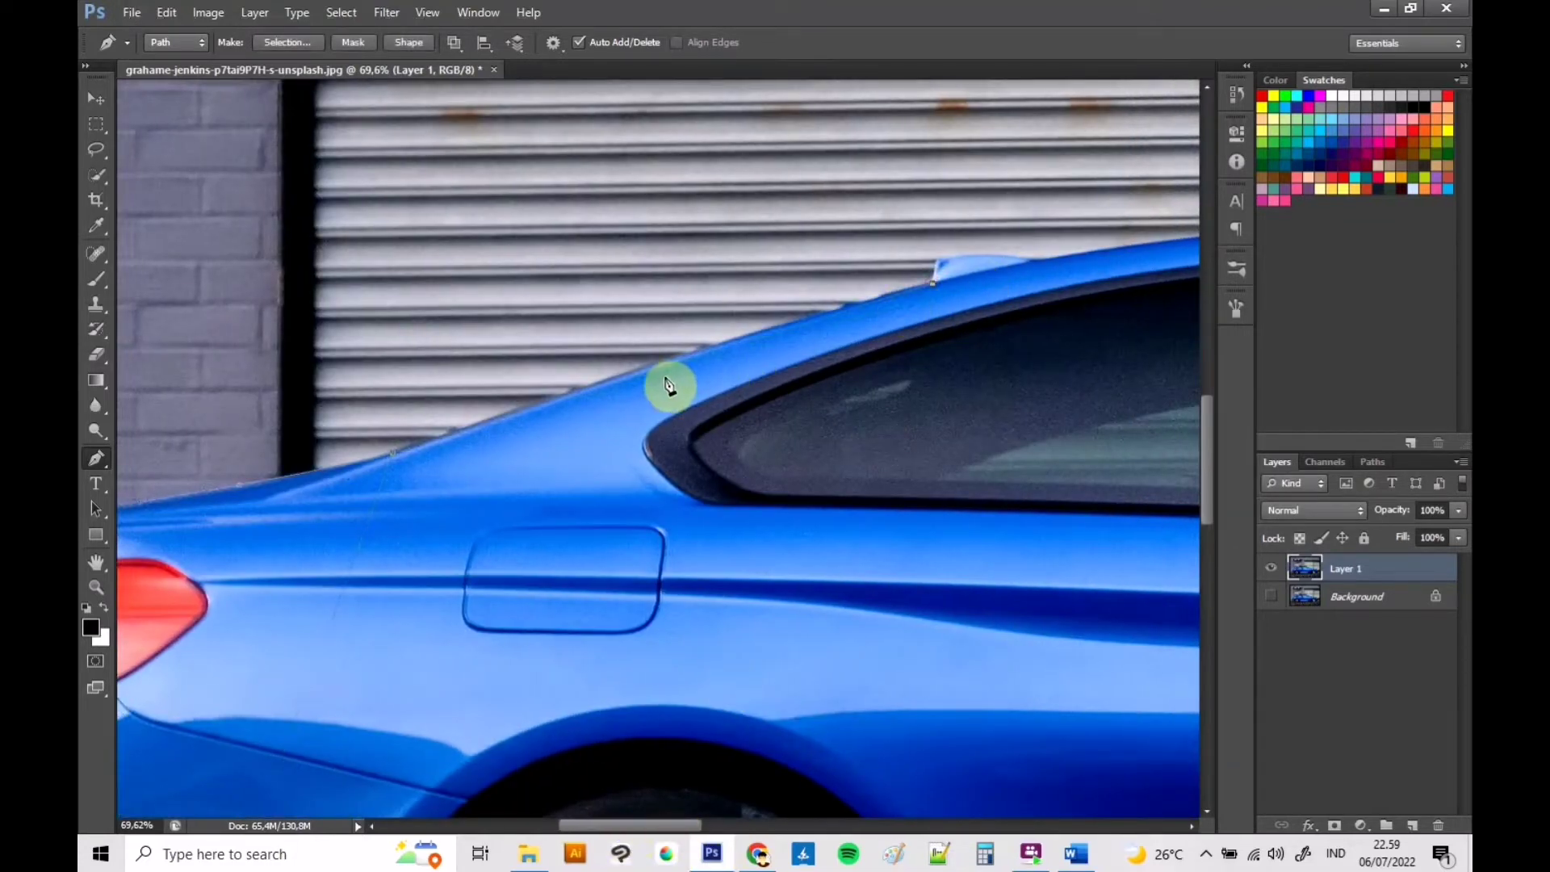
left_click(936, 260)
left_click(1037, 267)
left_click(1206, 855)
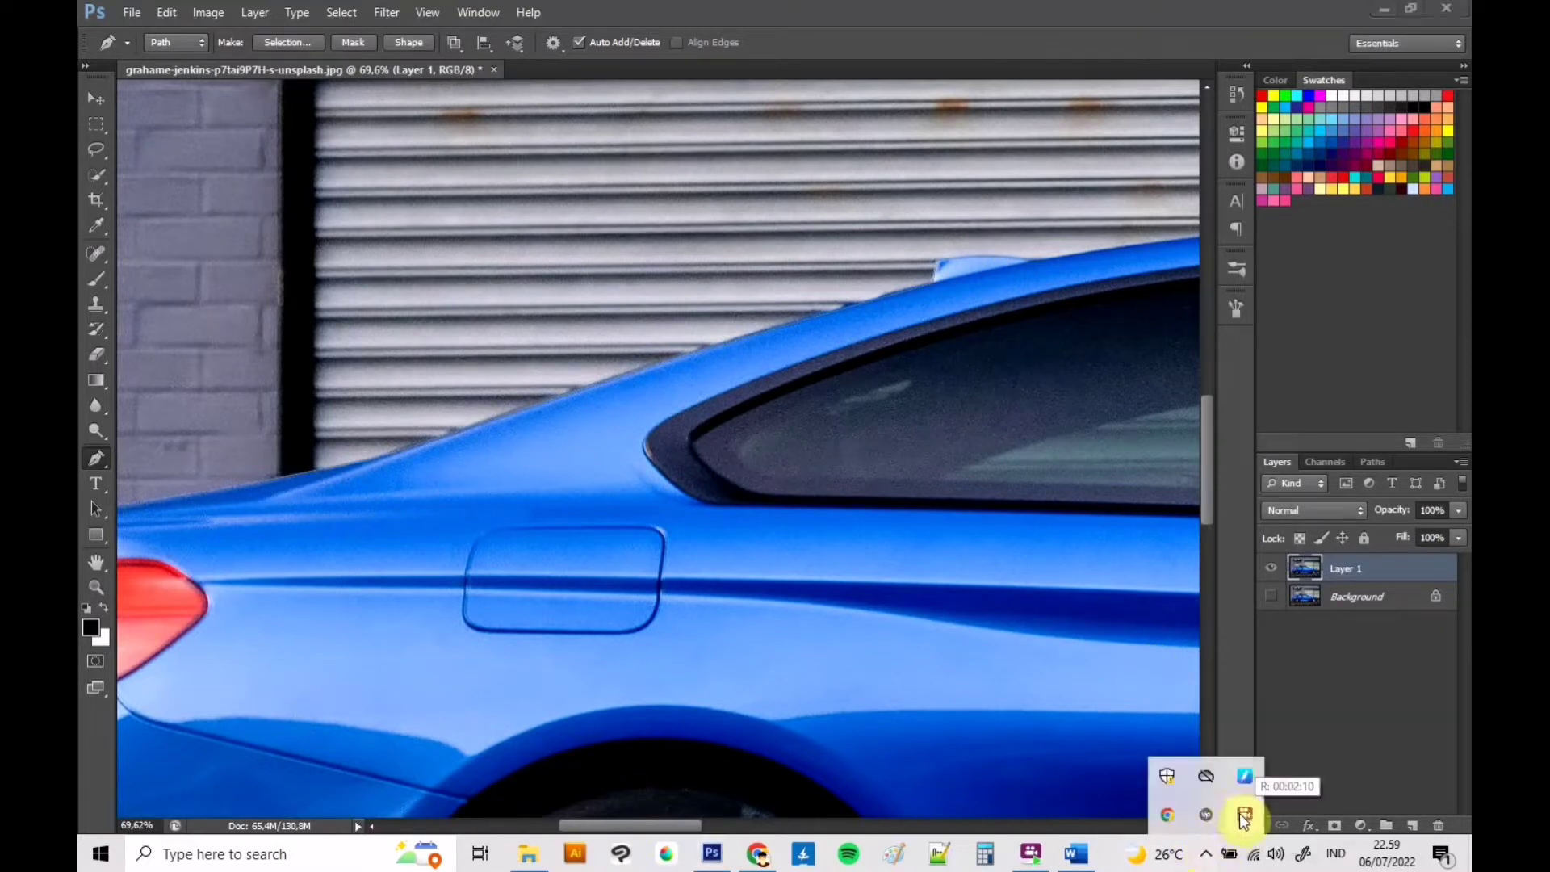
left_click(1215, 856)
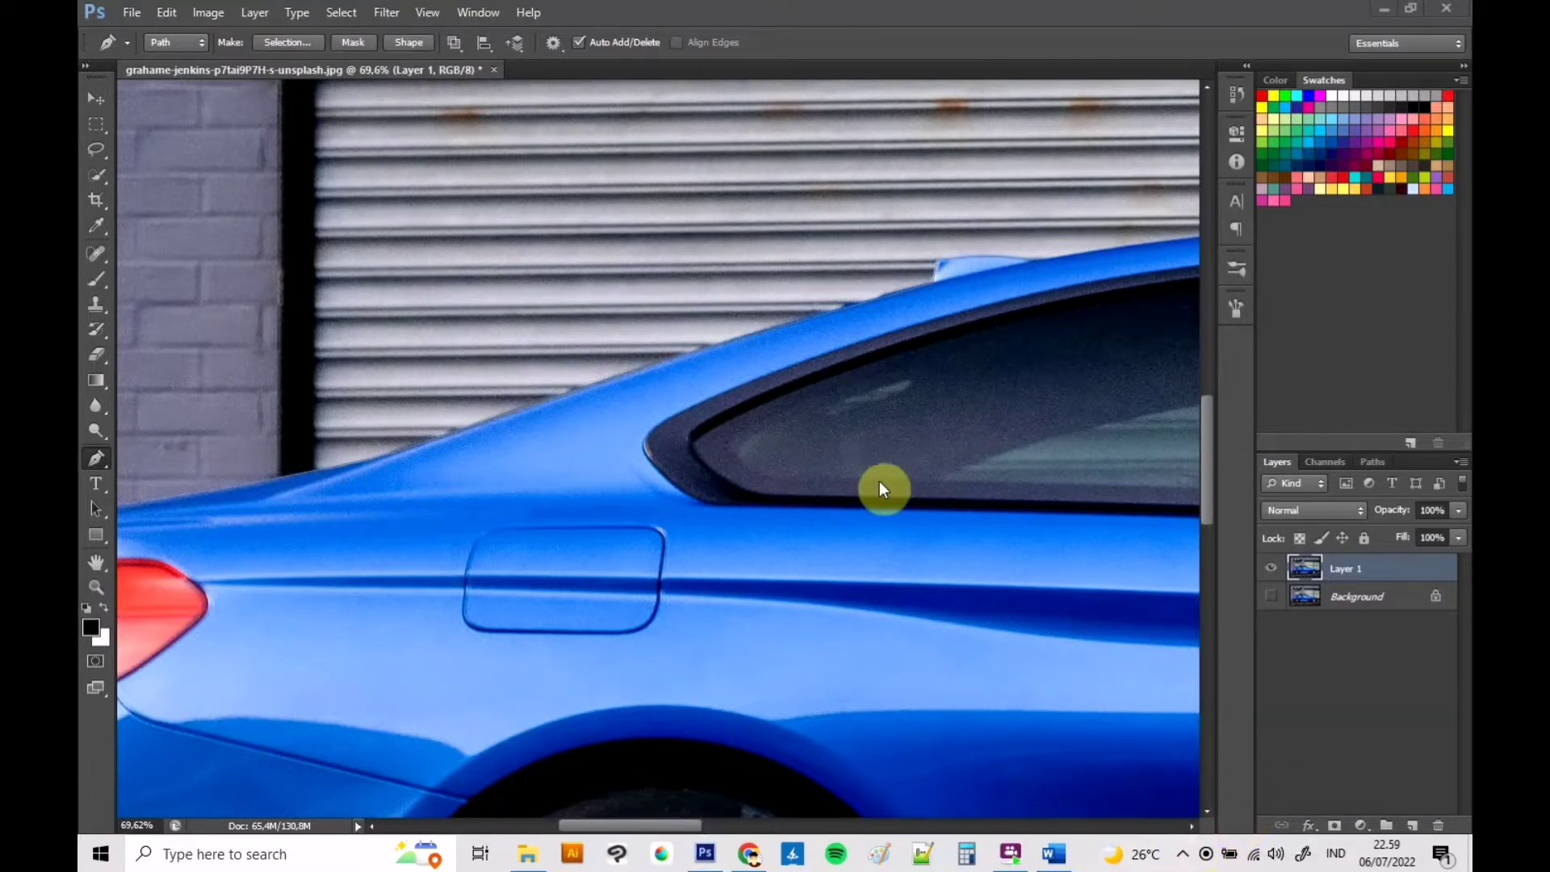
left_click_drag(707, 825, 772, 825)
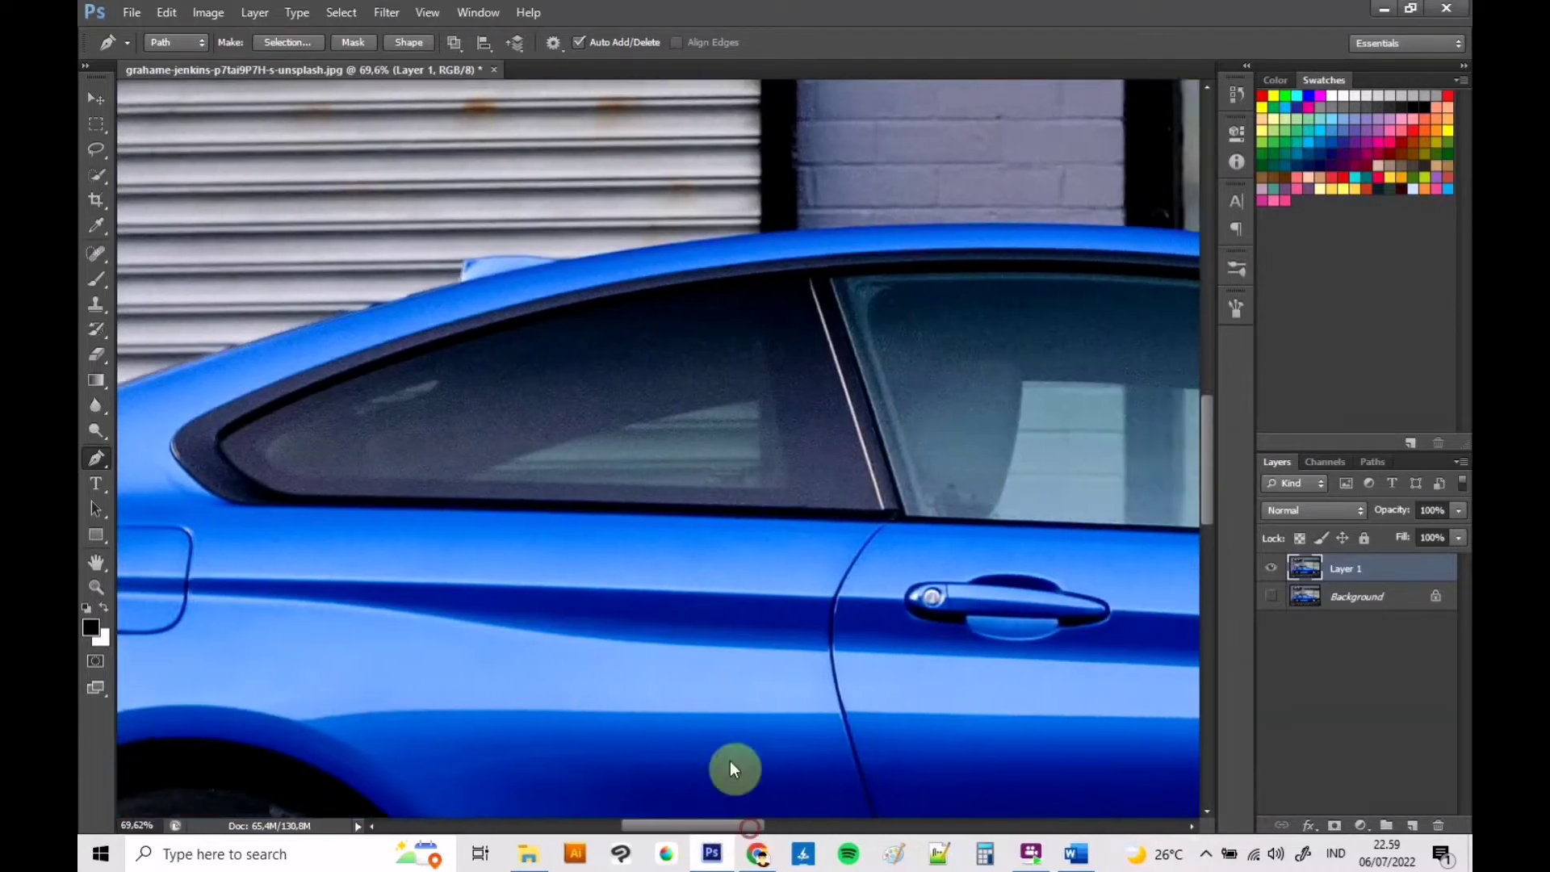
- Continue the path along the roofline, bending anchors to follow the roof curve
left_click(482, 281)
left_click(485, 259)
left_click(537, 256)
left_click(583, 261)
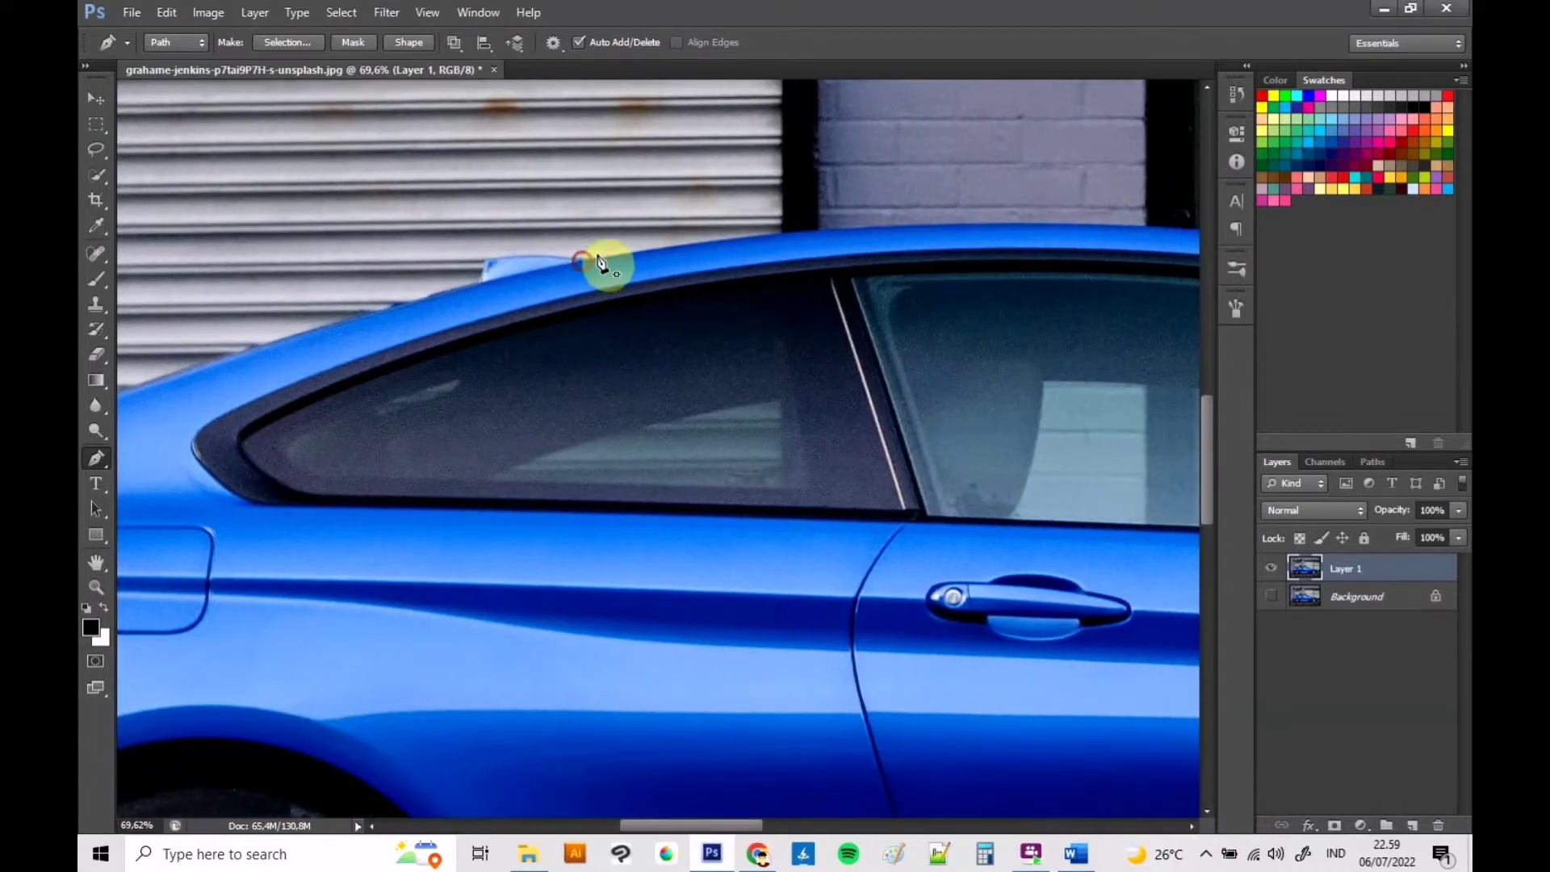
left_click_drag(725, 826, 773, 825)
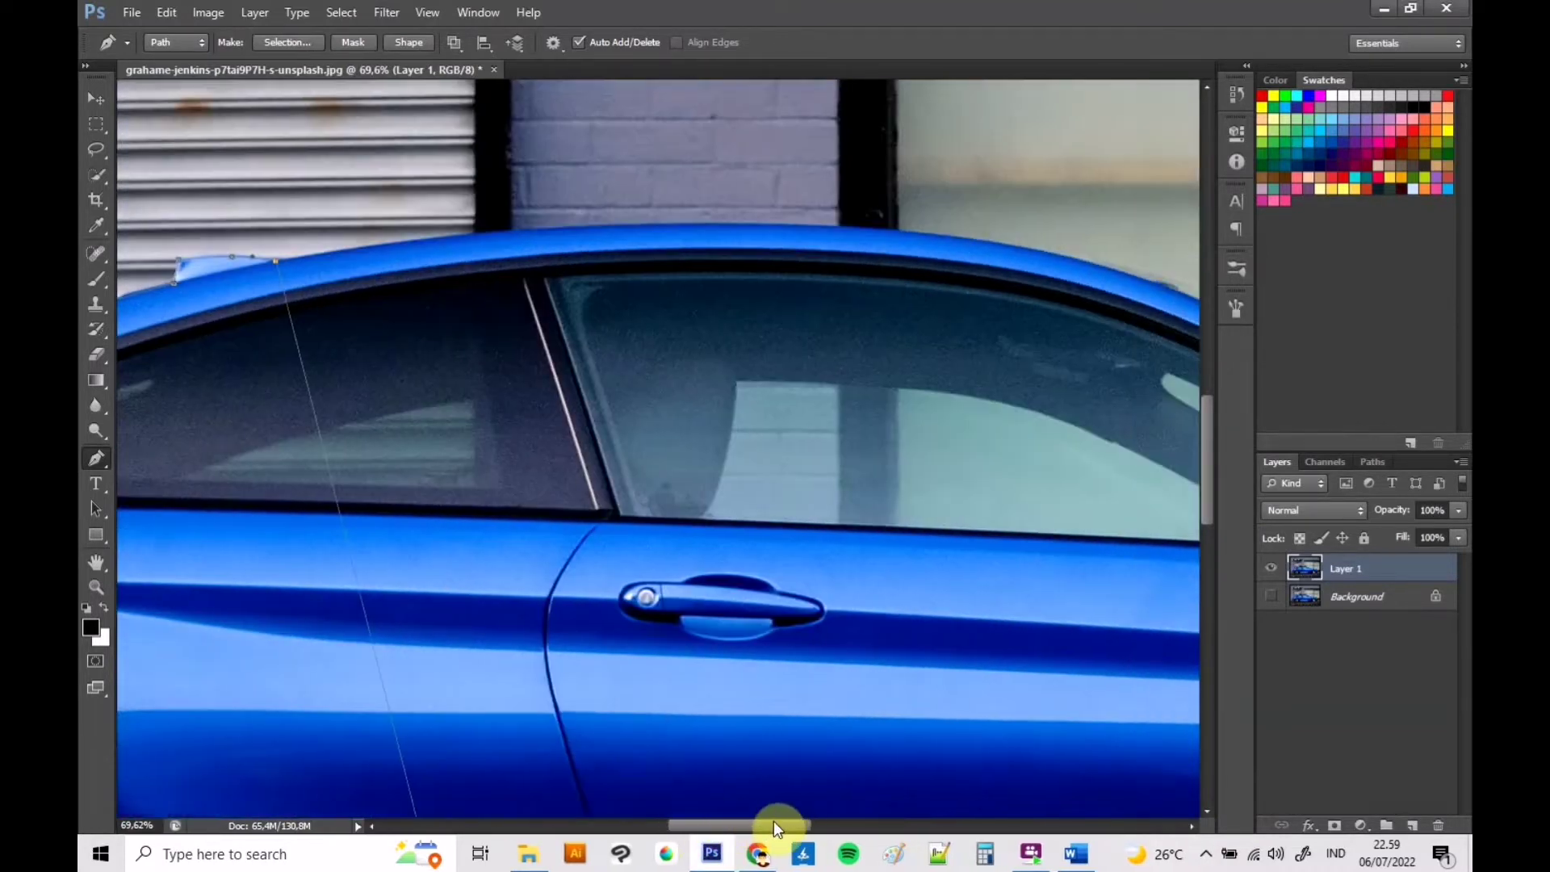
left_click(1097, 285)
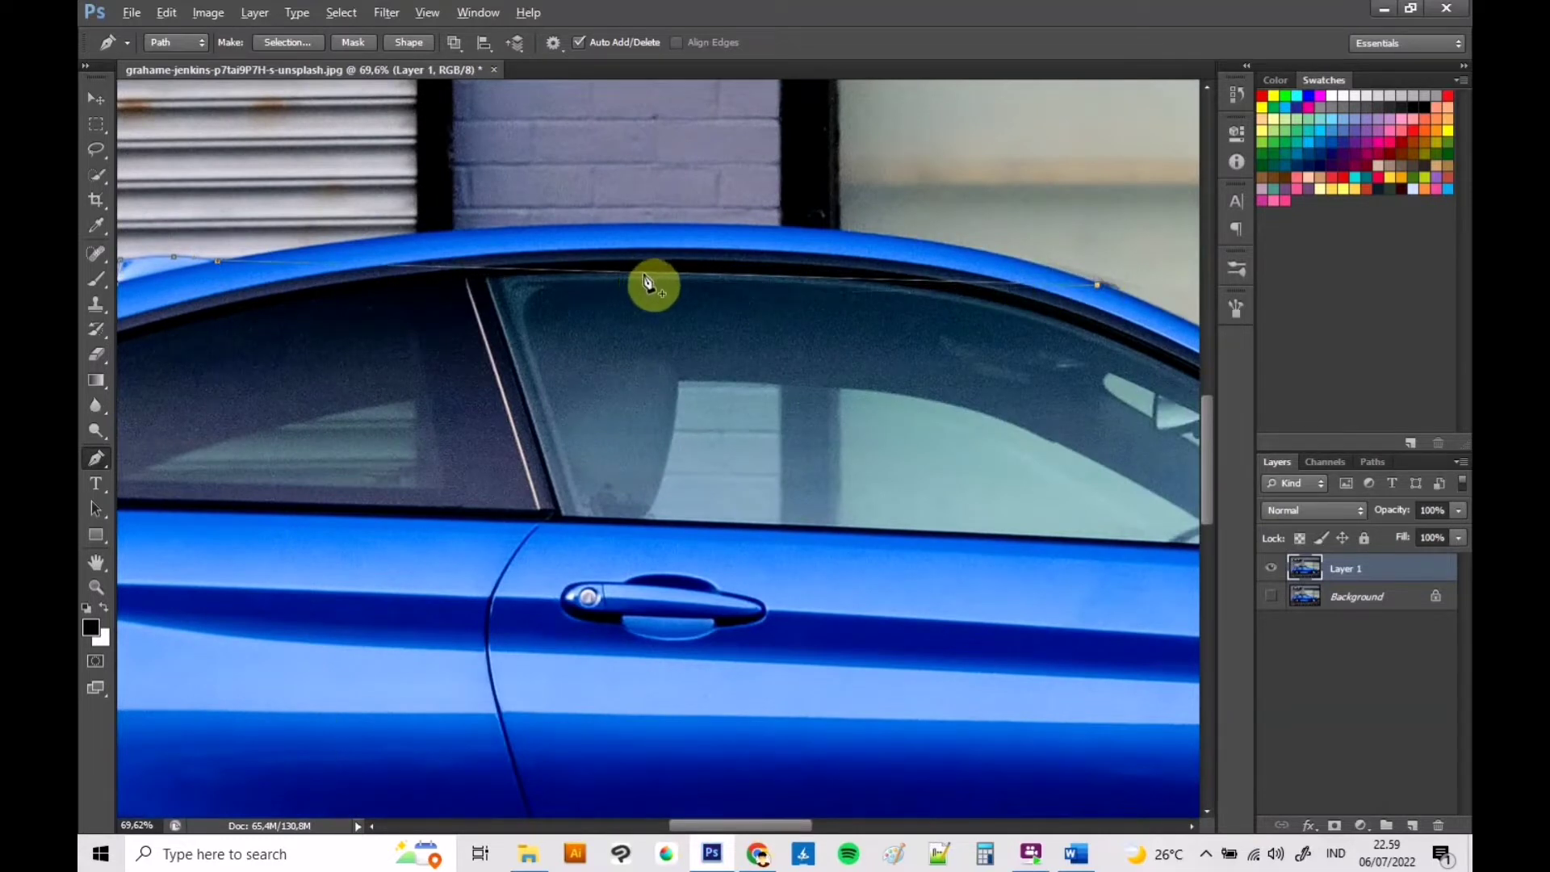
left_click(643, 268)
left_click_drag(644, 232, 646, 224)
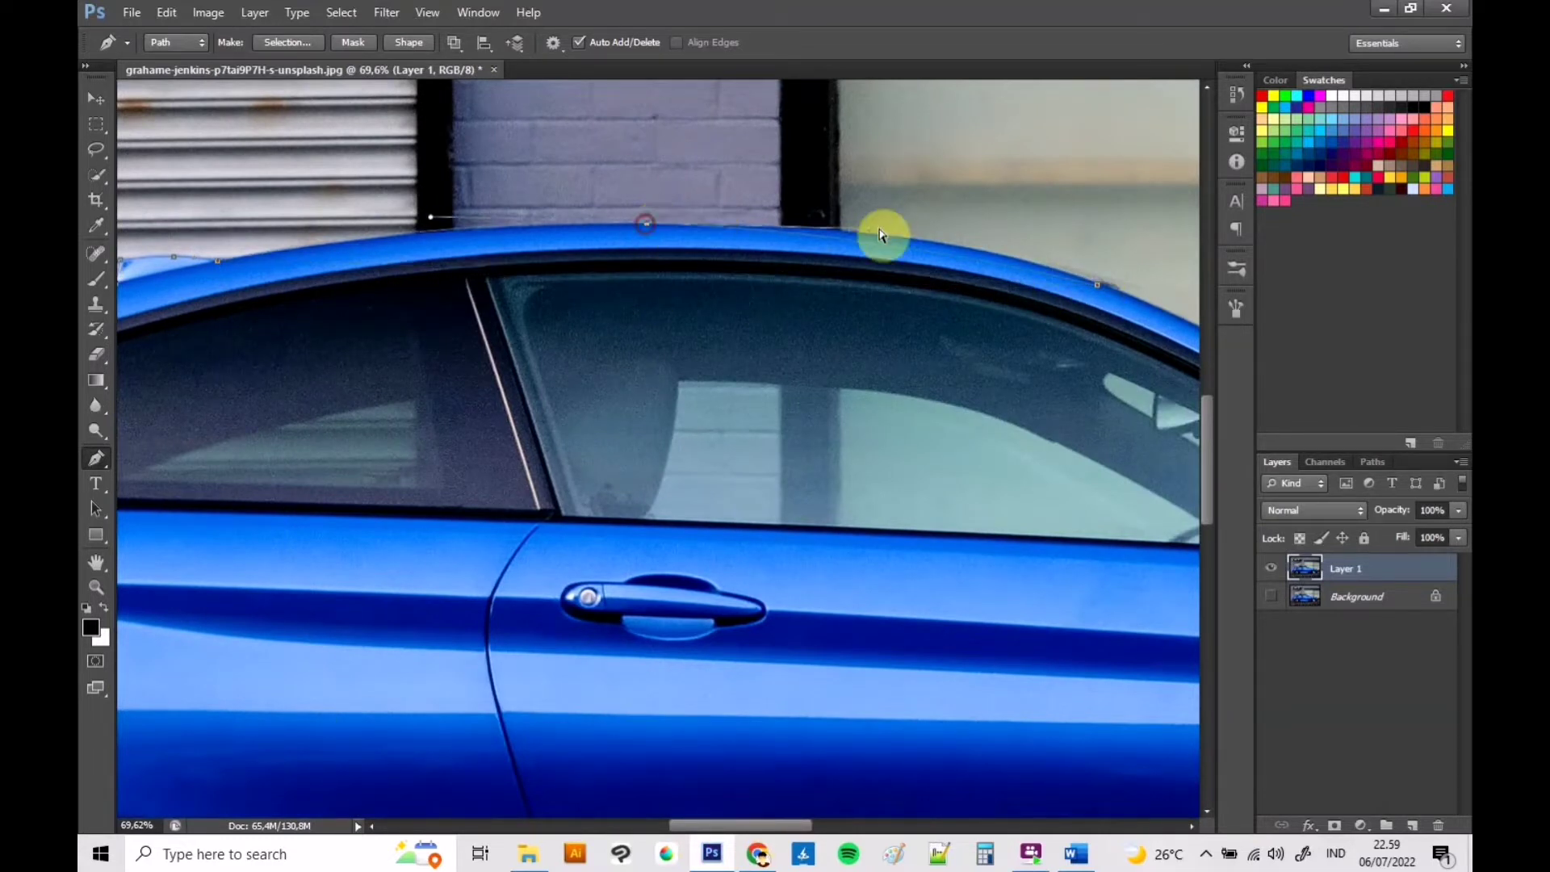
left_click_drag(886, 233, 941, 228)
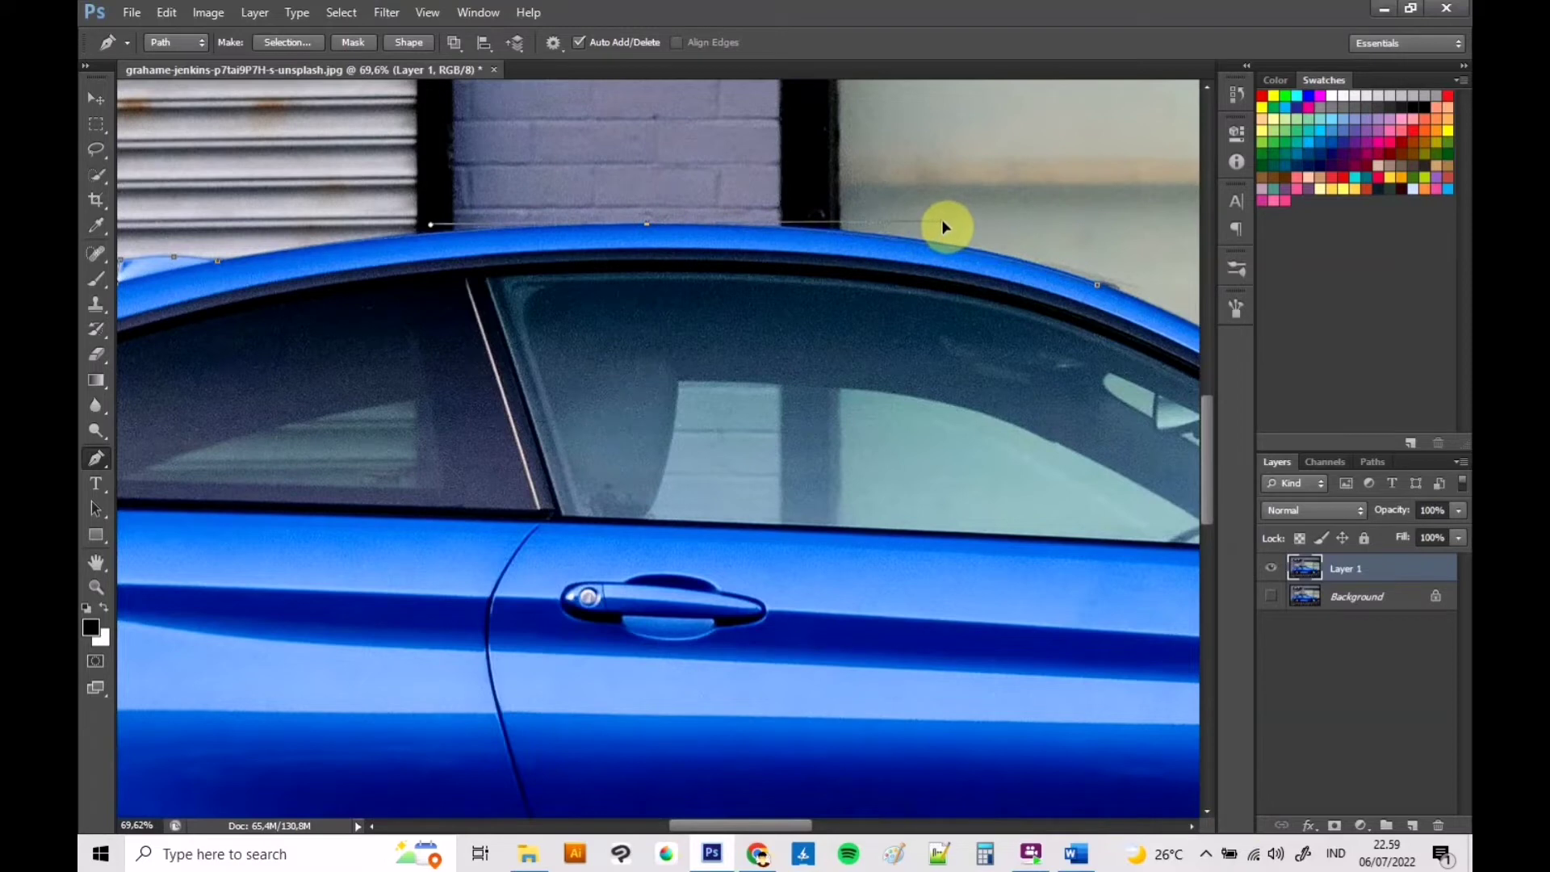
left_click_drag(744, 825, 796, 825)
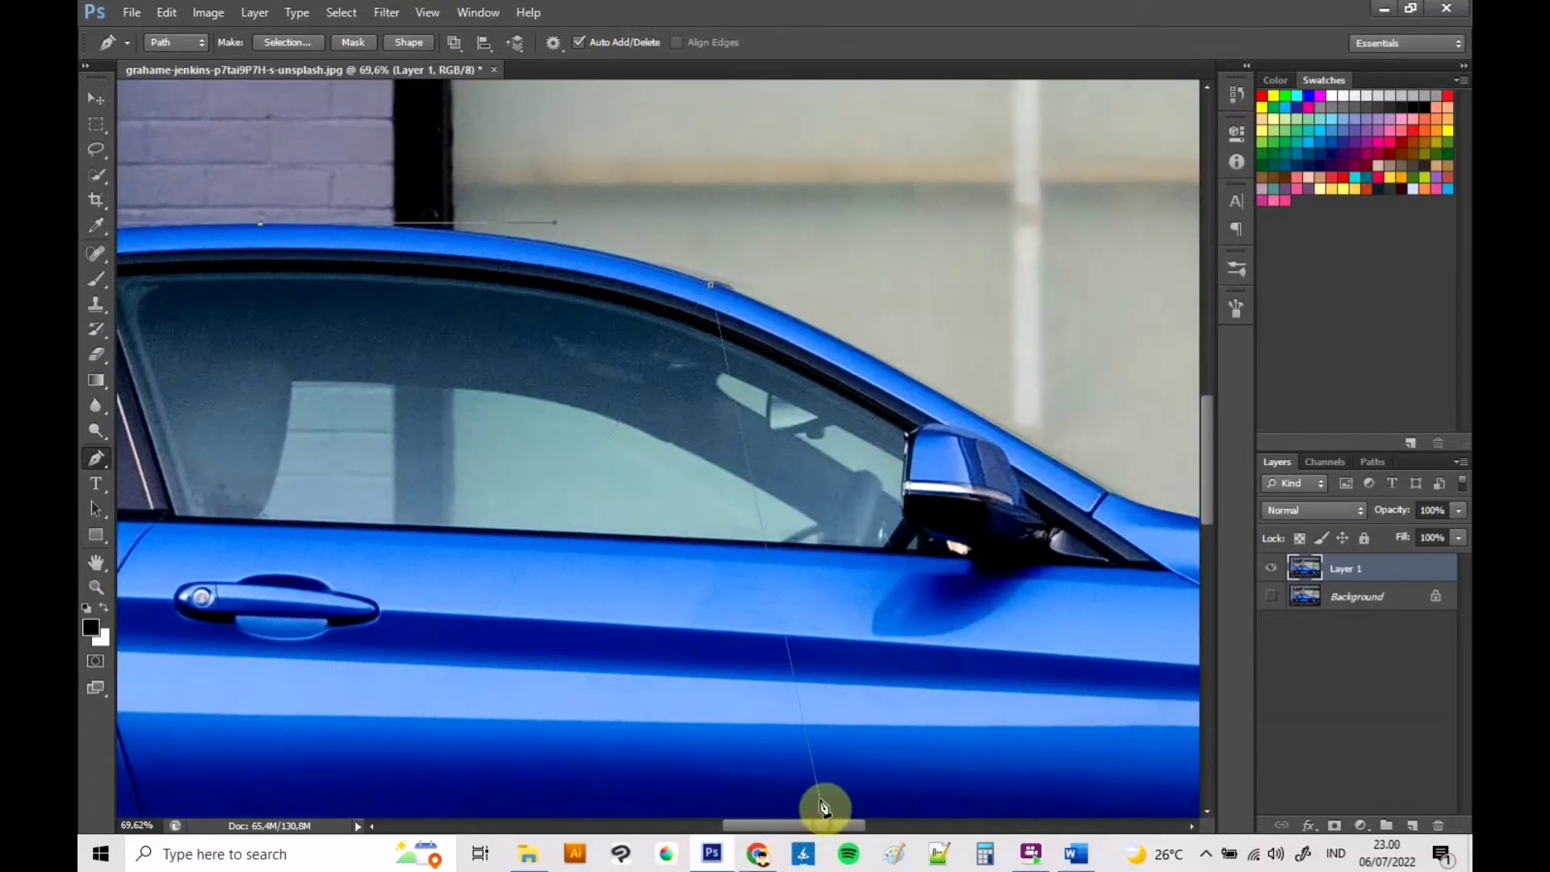
scroll(450, 420, "up", 1)
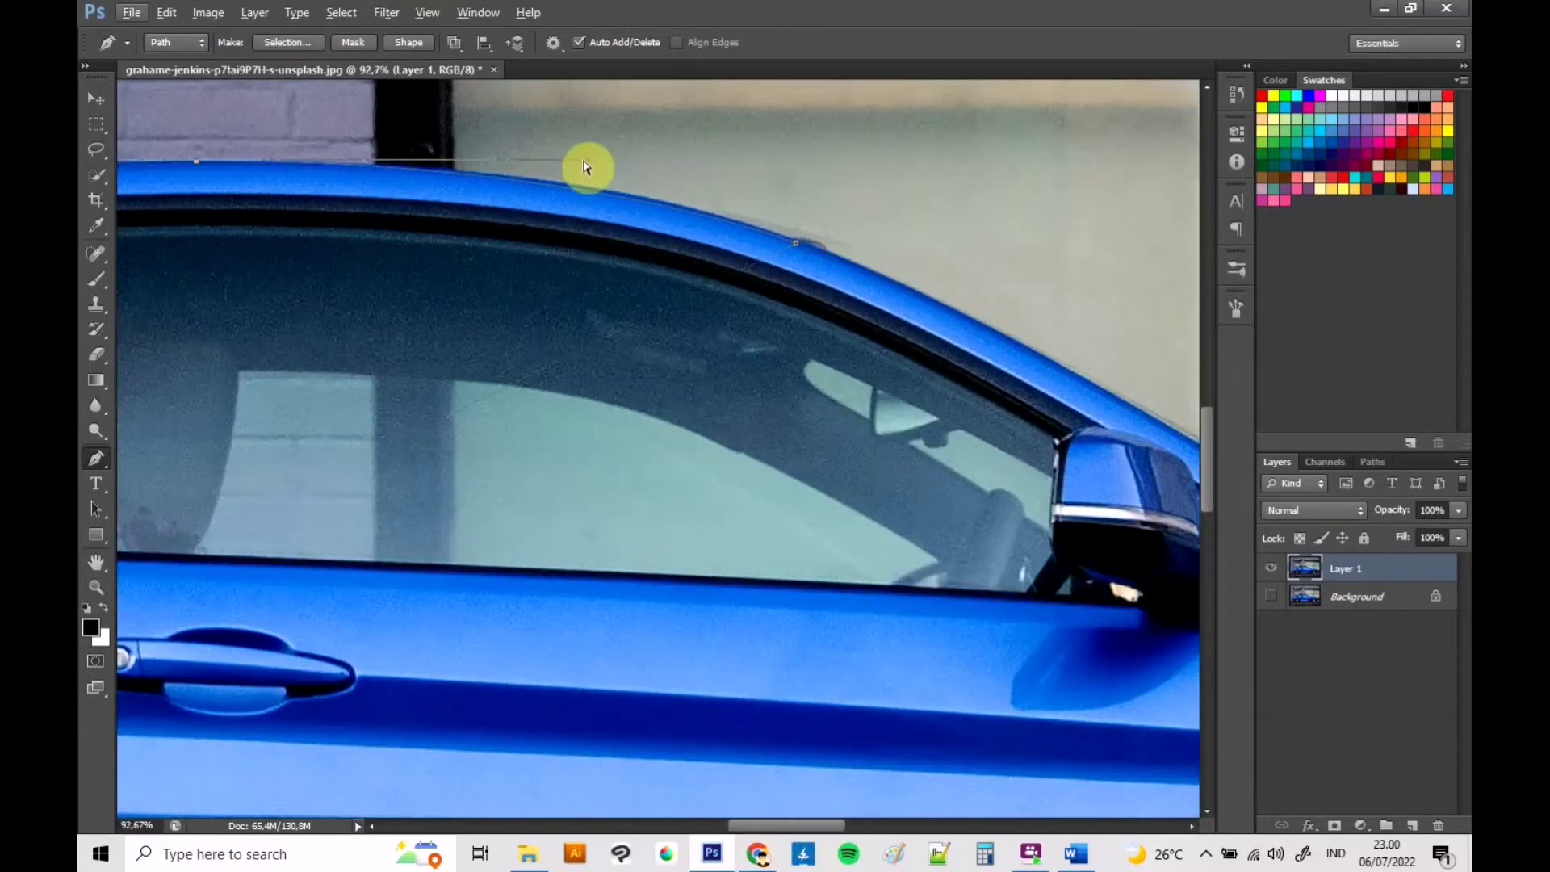
- Extend the path over the roof toward the mirror and along the bonnet to the headlight
left_click(823, 245)
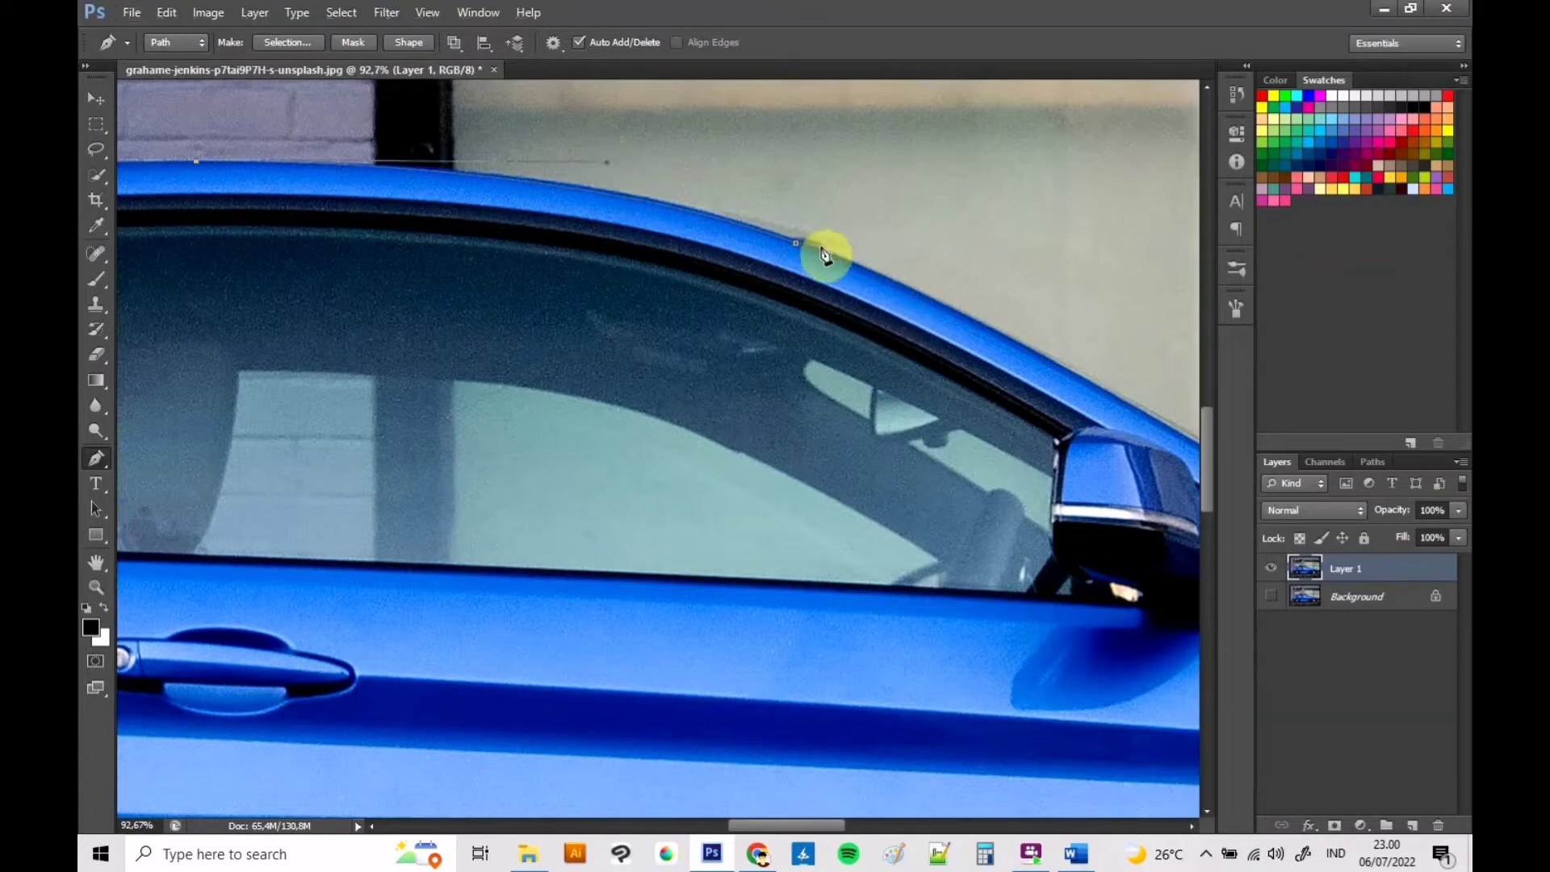
left_click_drag(806, 825, 834, 825)
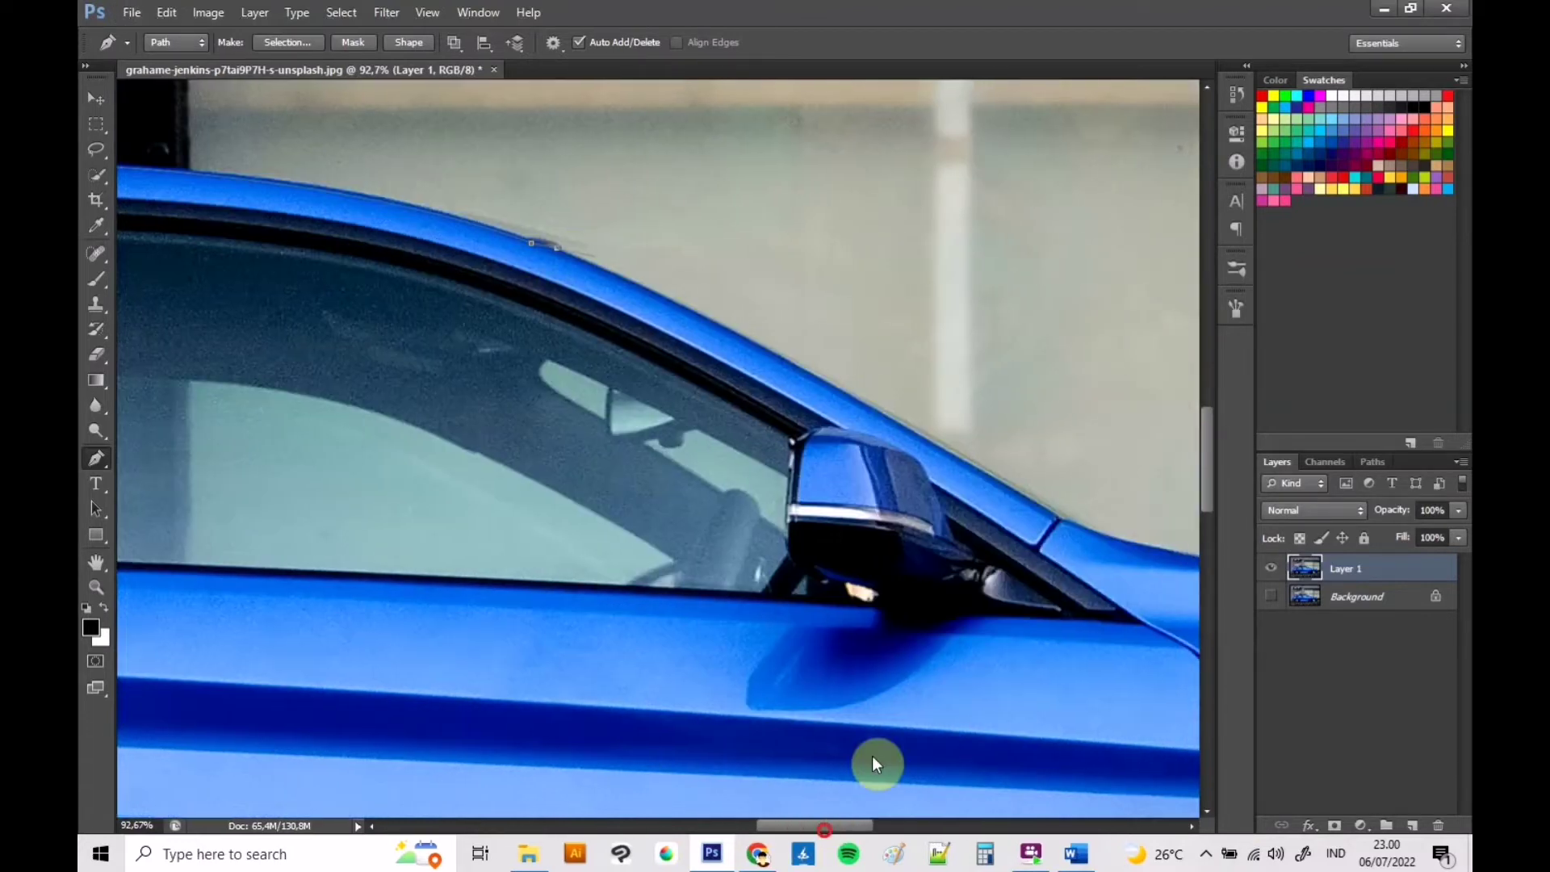
left_click(1064, 519)
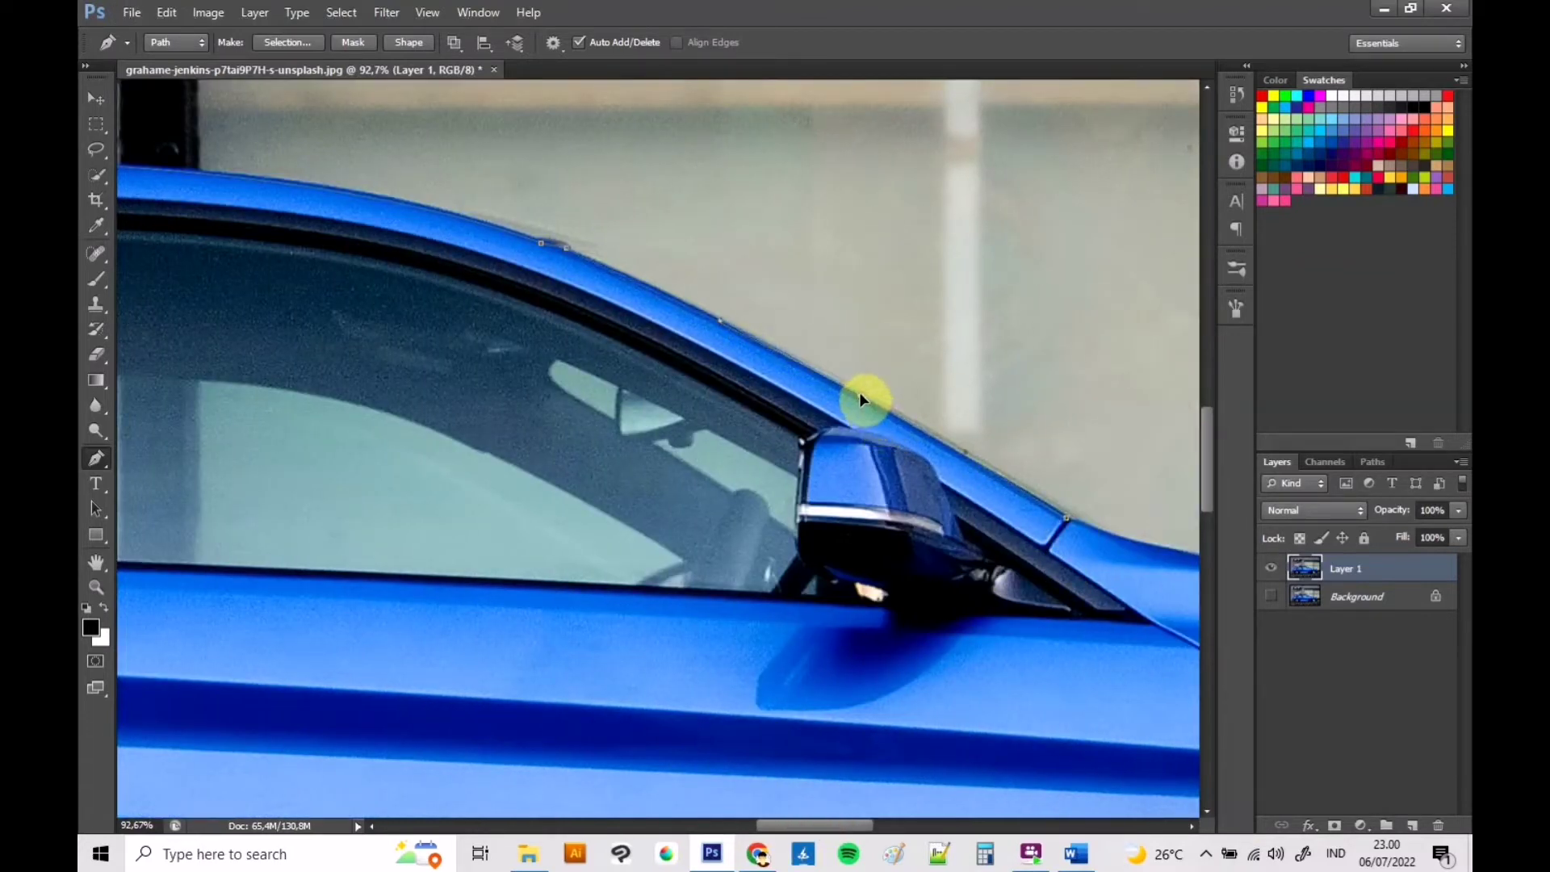
left_click_drag(799, 825, 863, 825)
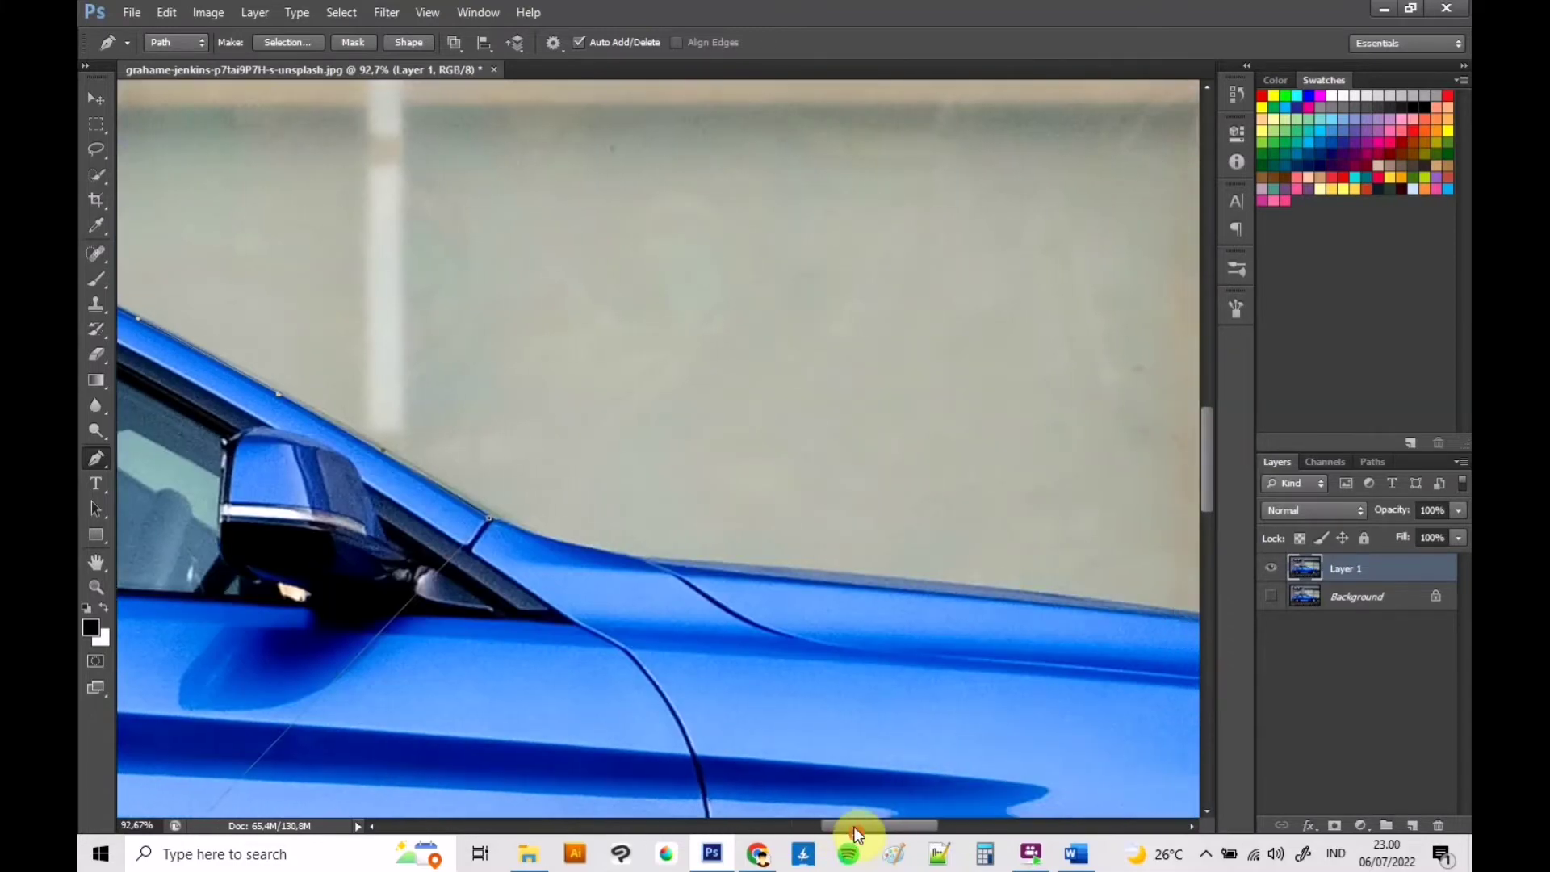
left_click(658, 560)
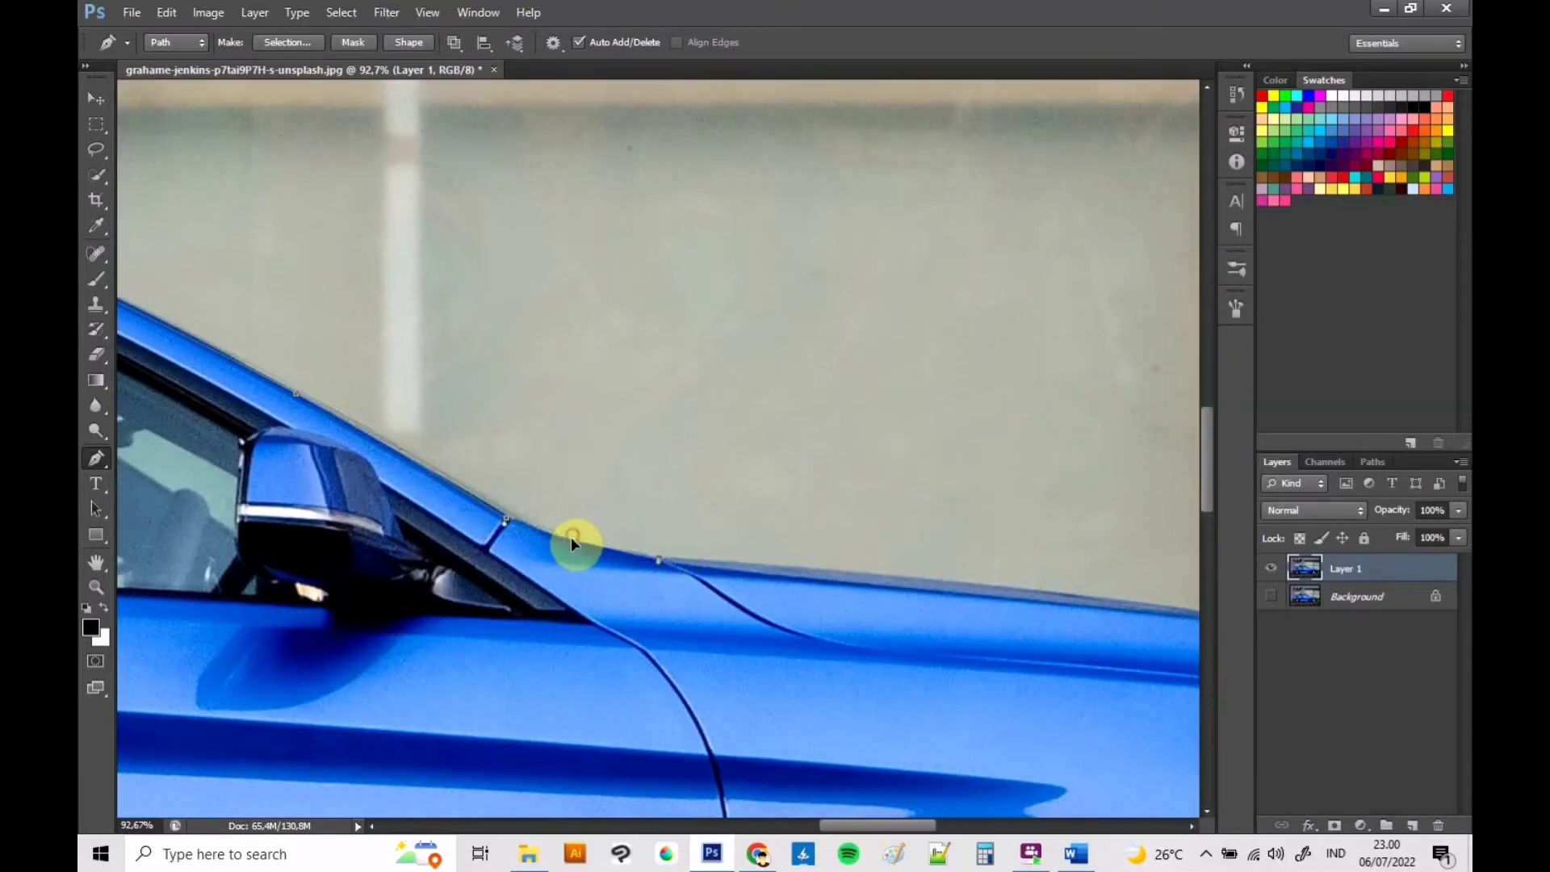
left_click(574, 537)
left_click_drag(842, 825, 888, 827)
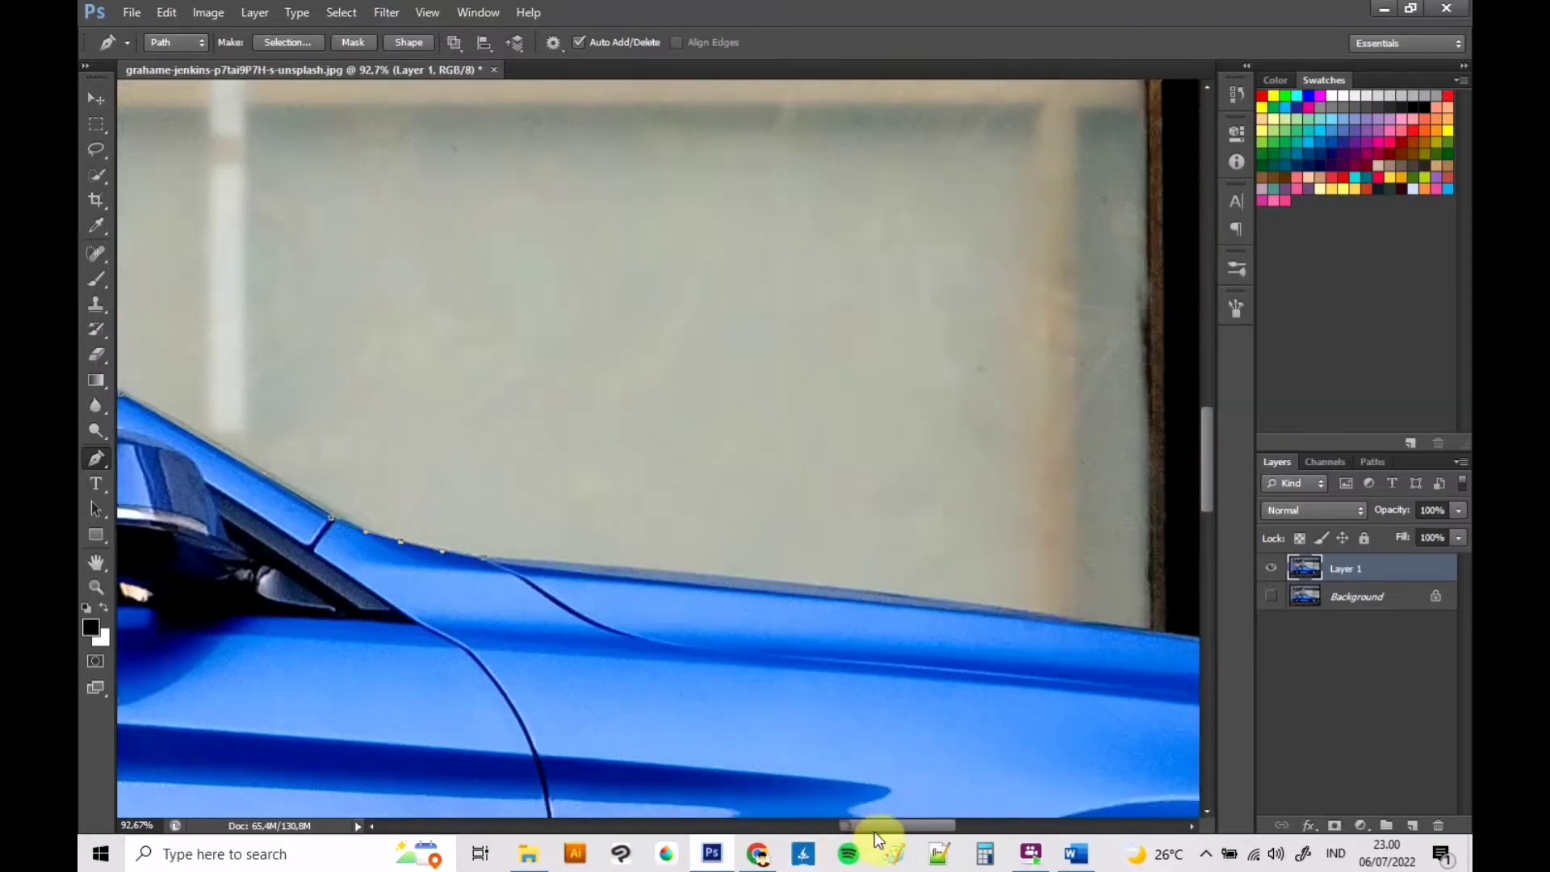
left_click(960, 638)
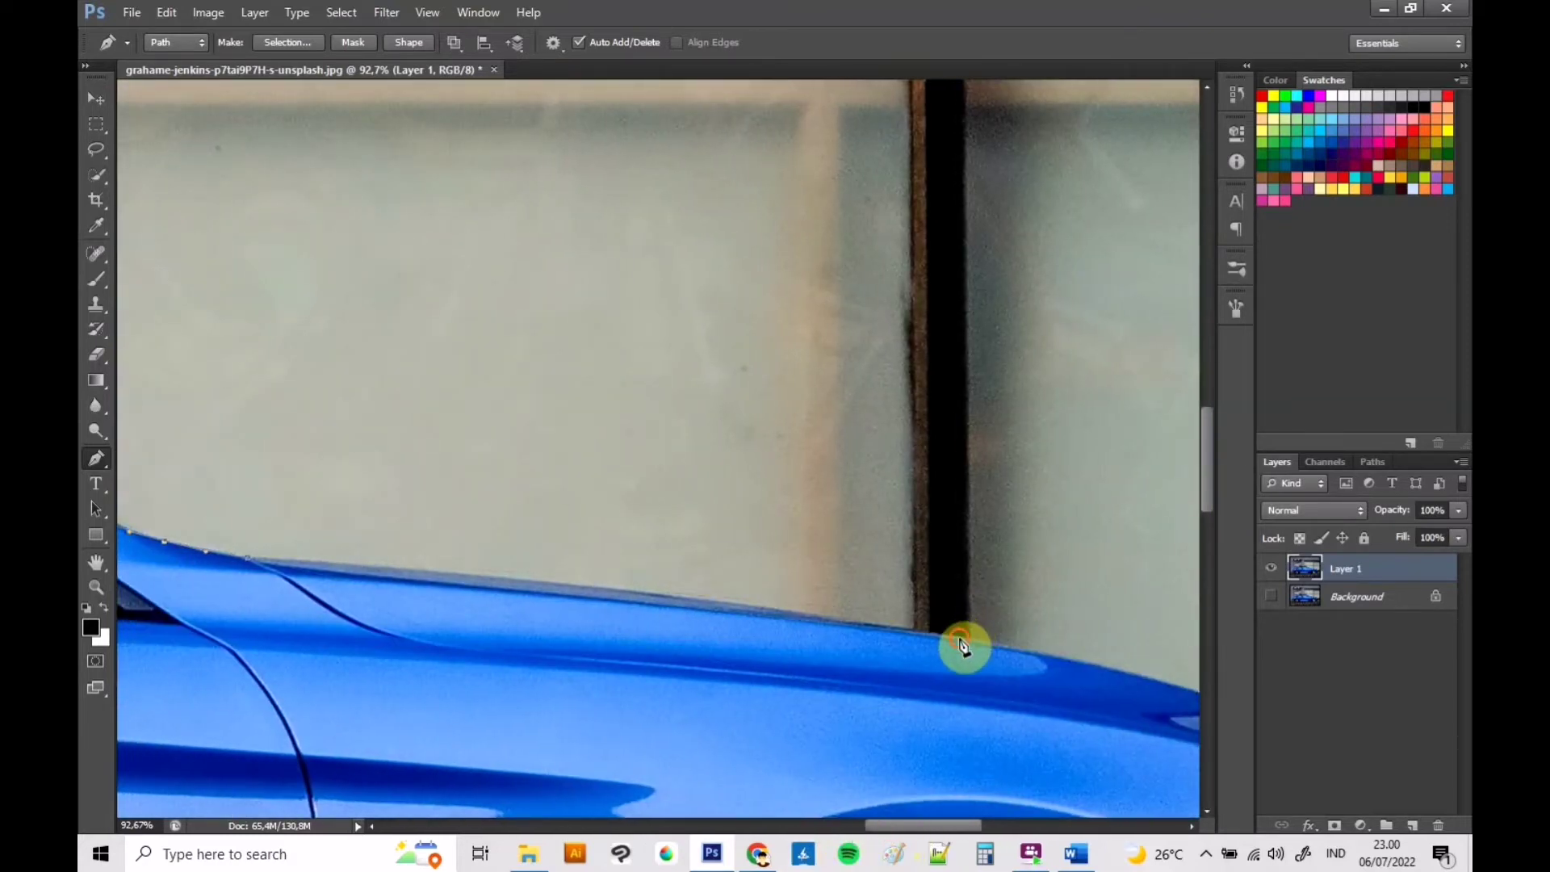
left_click(550, 579)
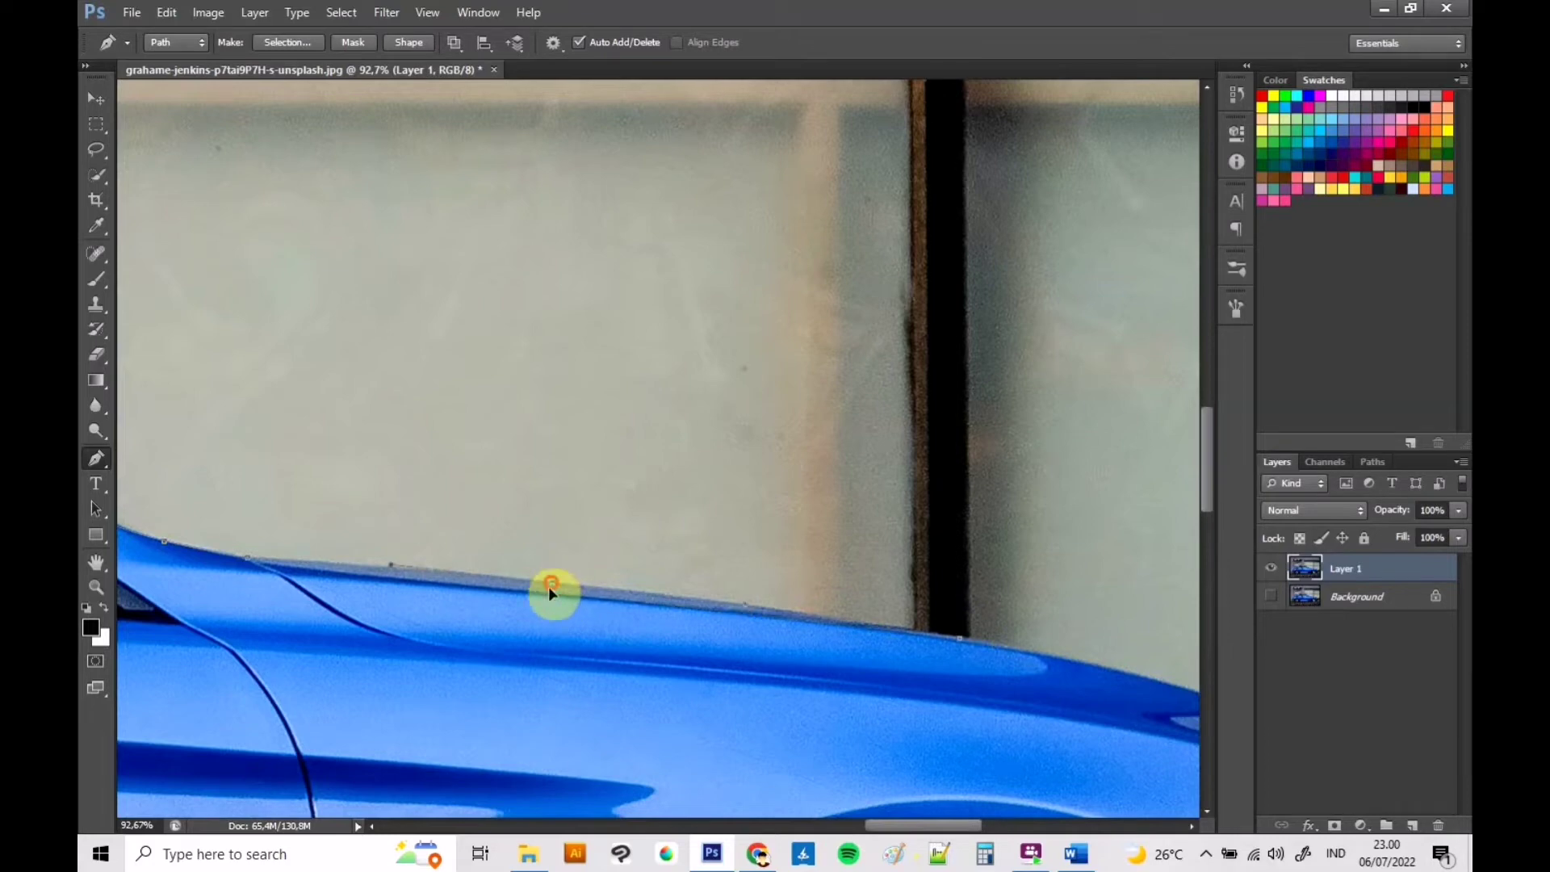
left_click_drag(913, 825, 968, 826)
left_click_drag(1203, 509, 1204, 529)
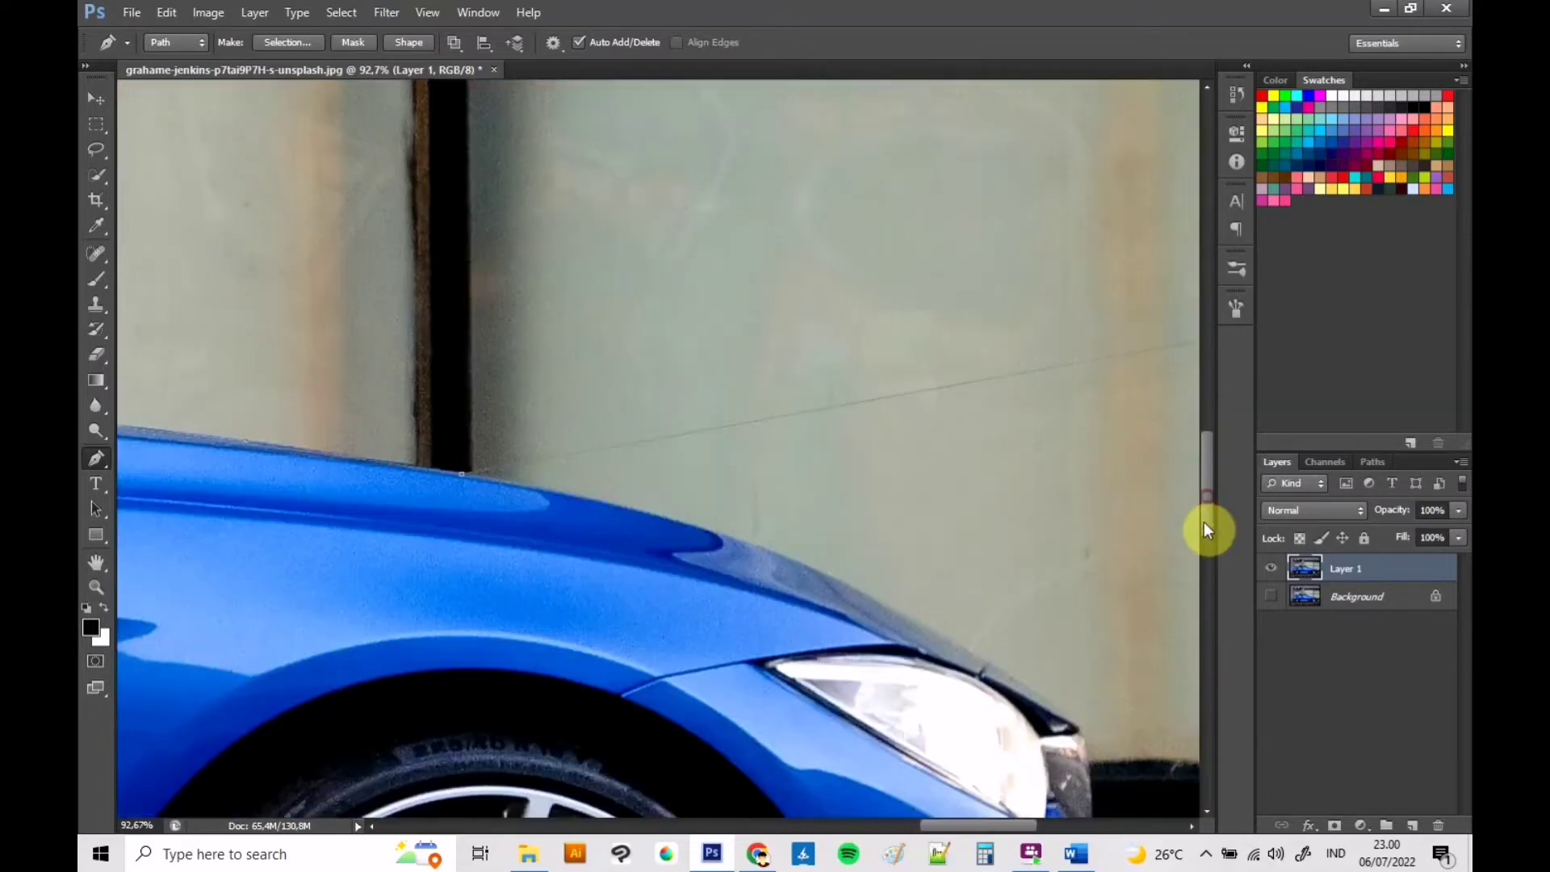
left_click_drag(973, 652, 781, 555)
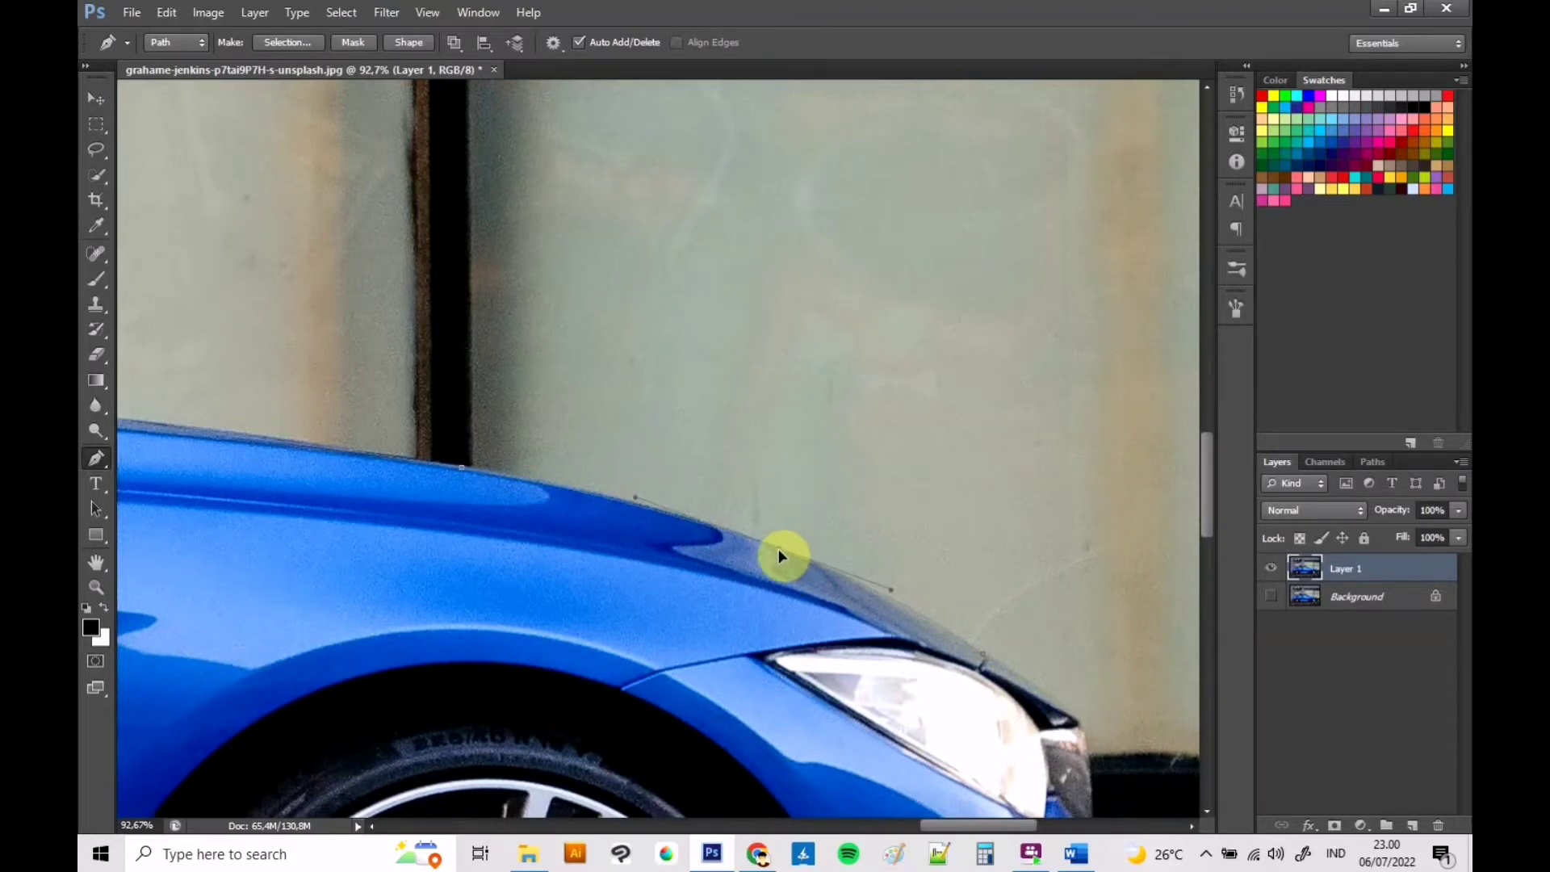
- Trace the path down the headlight's outer edge with closely hugging anchors
scroll(547, 665, "down", 2)
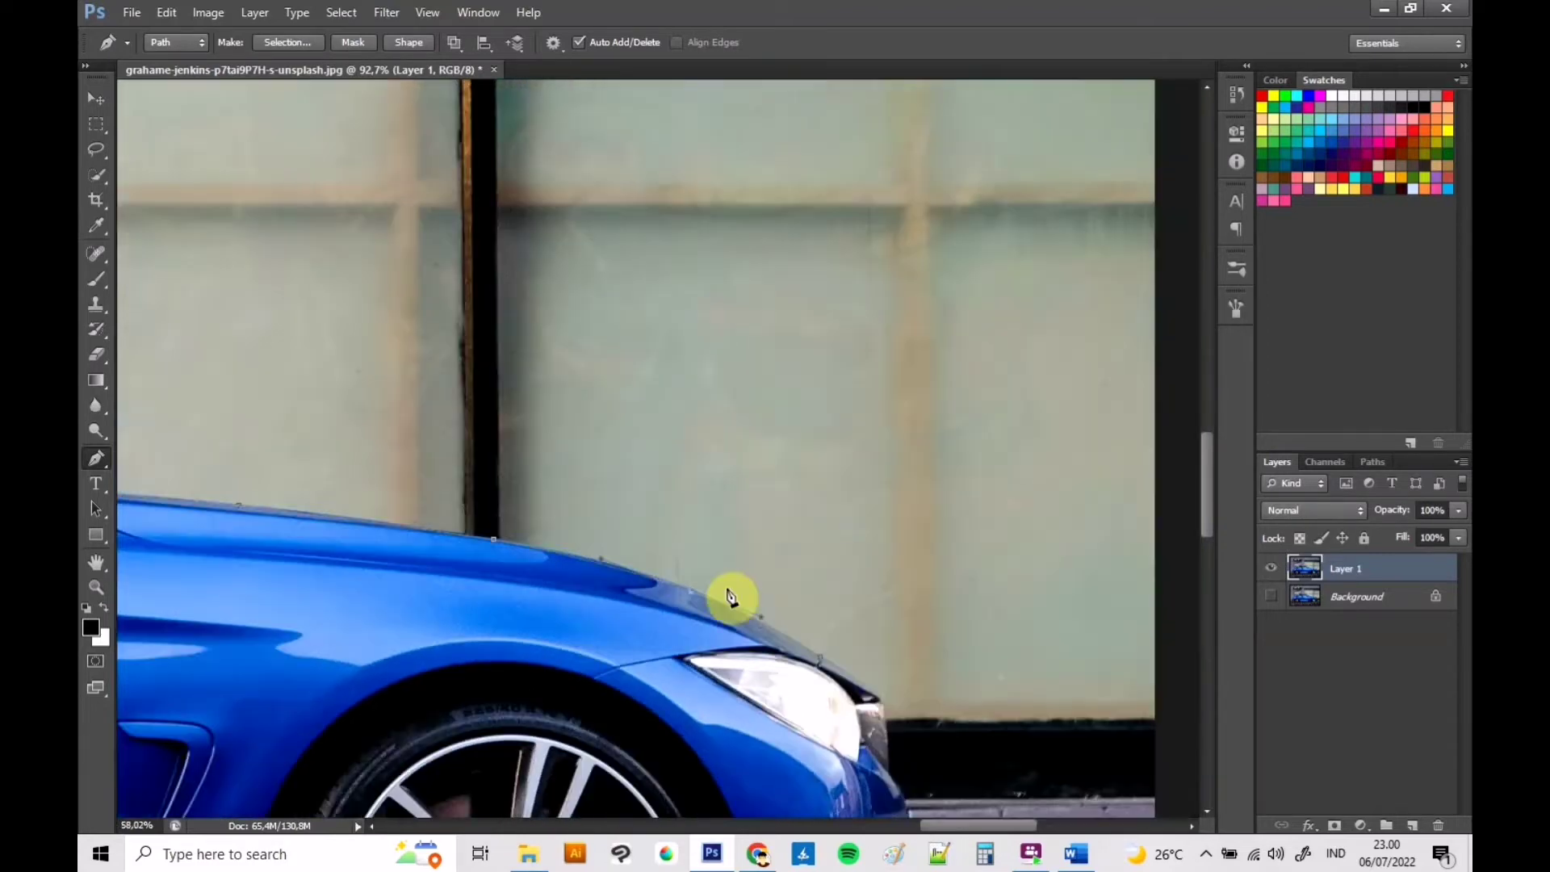
scroll(926, 762, "down", 1)
scroll(926, 763, "up", 3)
scroll(889, 763, "up", 2)
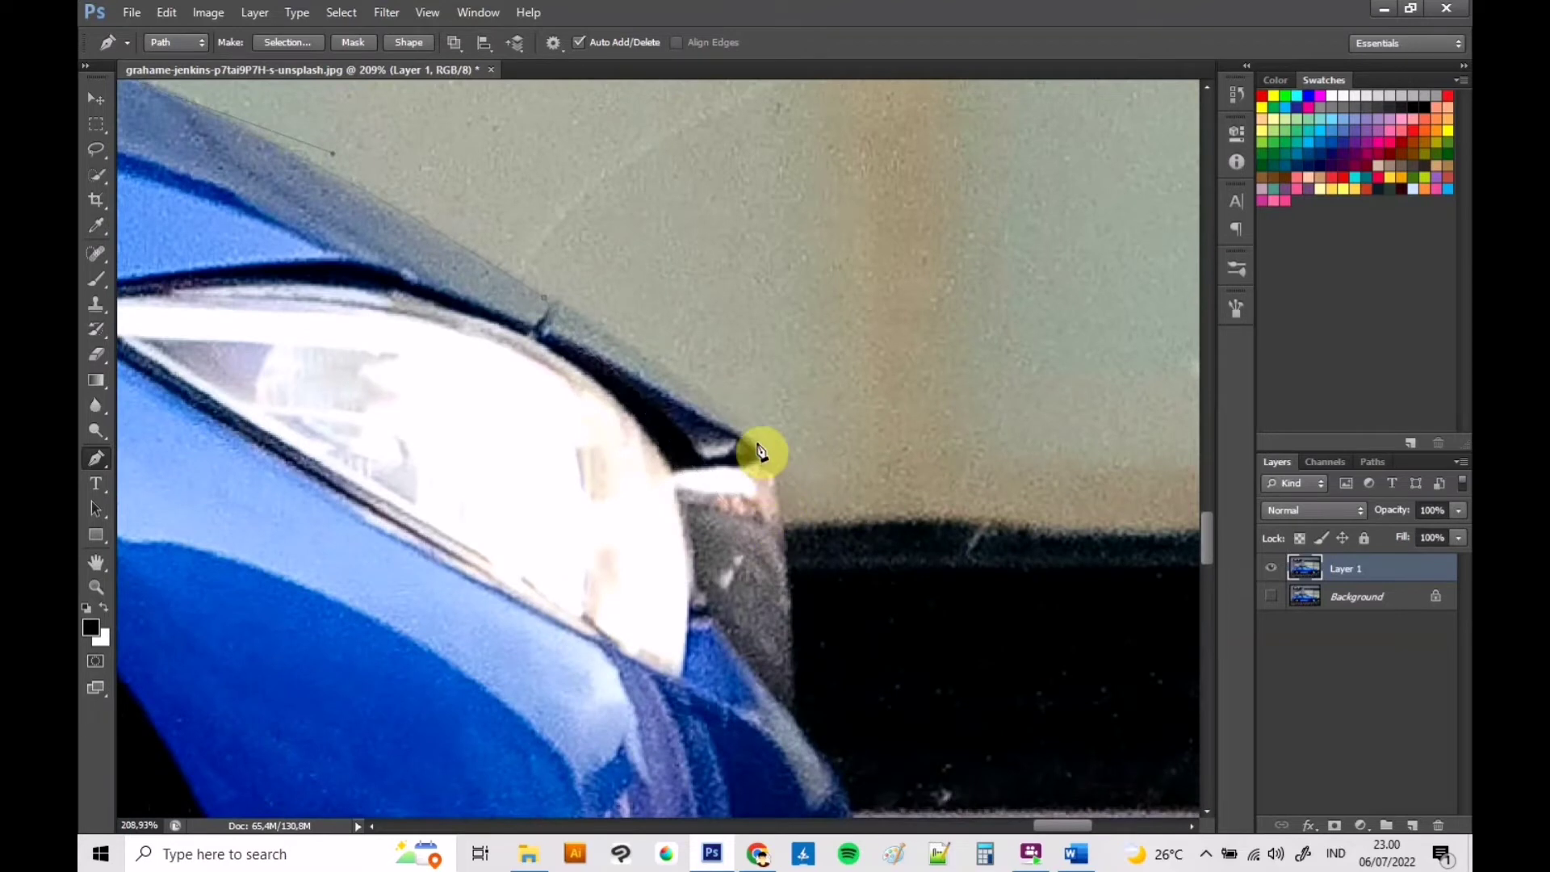
left_click(646, 361)
left_click(791, 715)
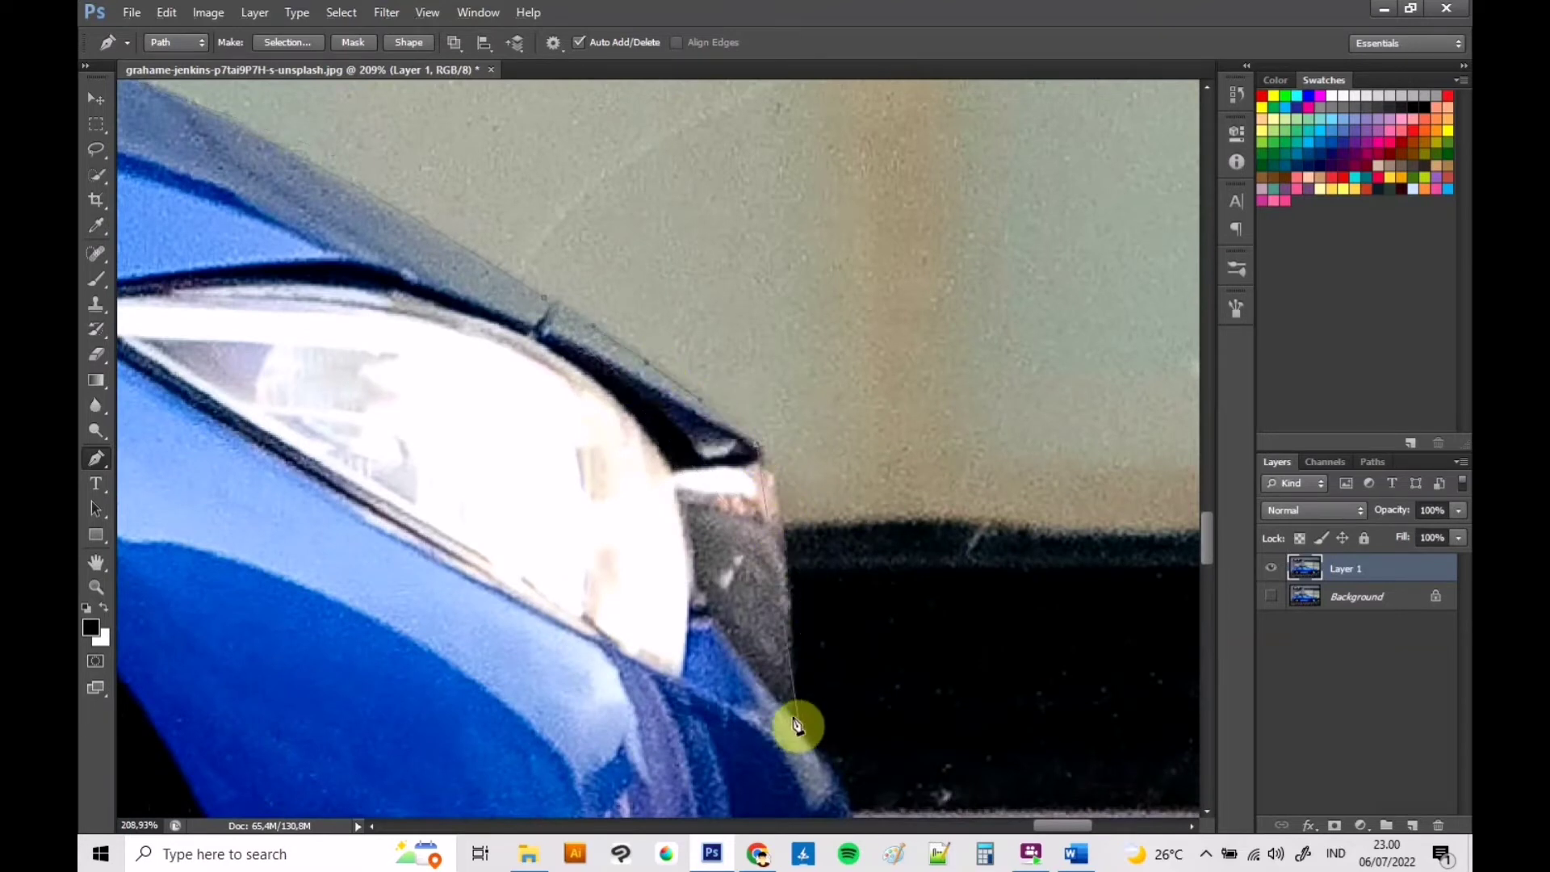
left_click(791, 620)
left_click(786, 563)
left_click(781, 524)
- Carry the path down the curved front bumper edge to its lower corner
scroll(1205, 550, "down", 5)
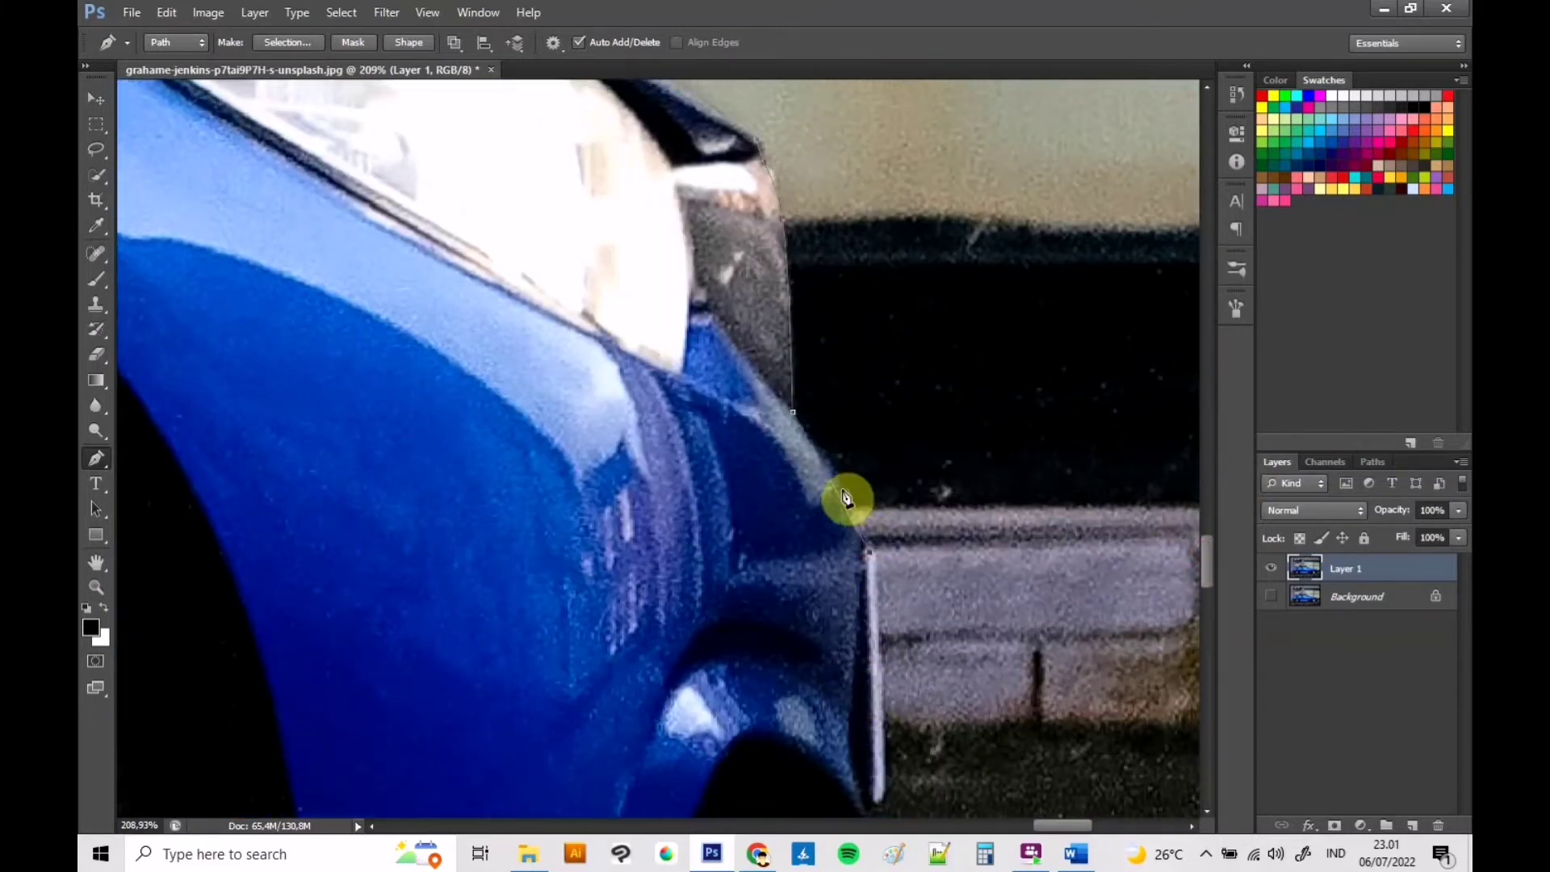
left_click(838, 477)
left_click_drag(1206, 565, 1208, 613)
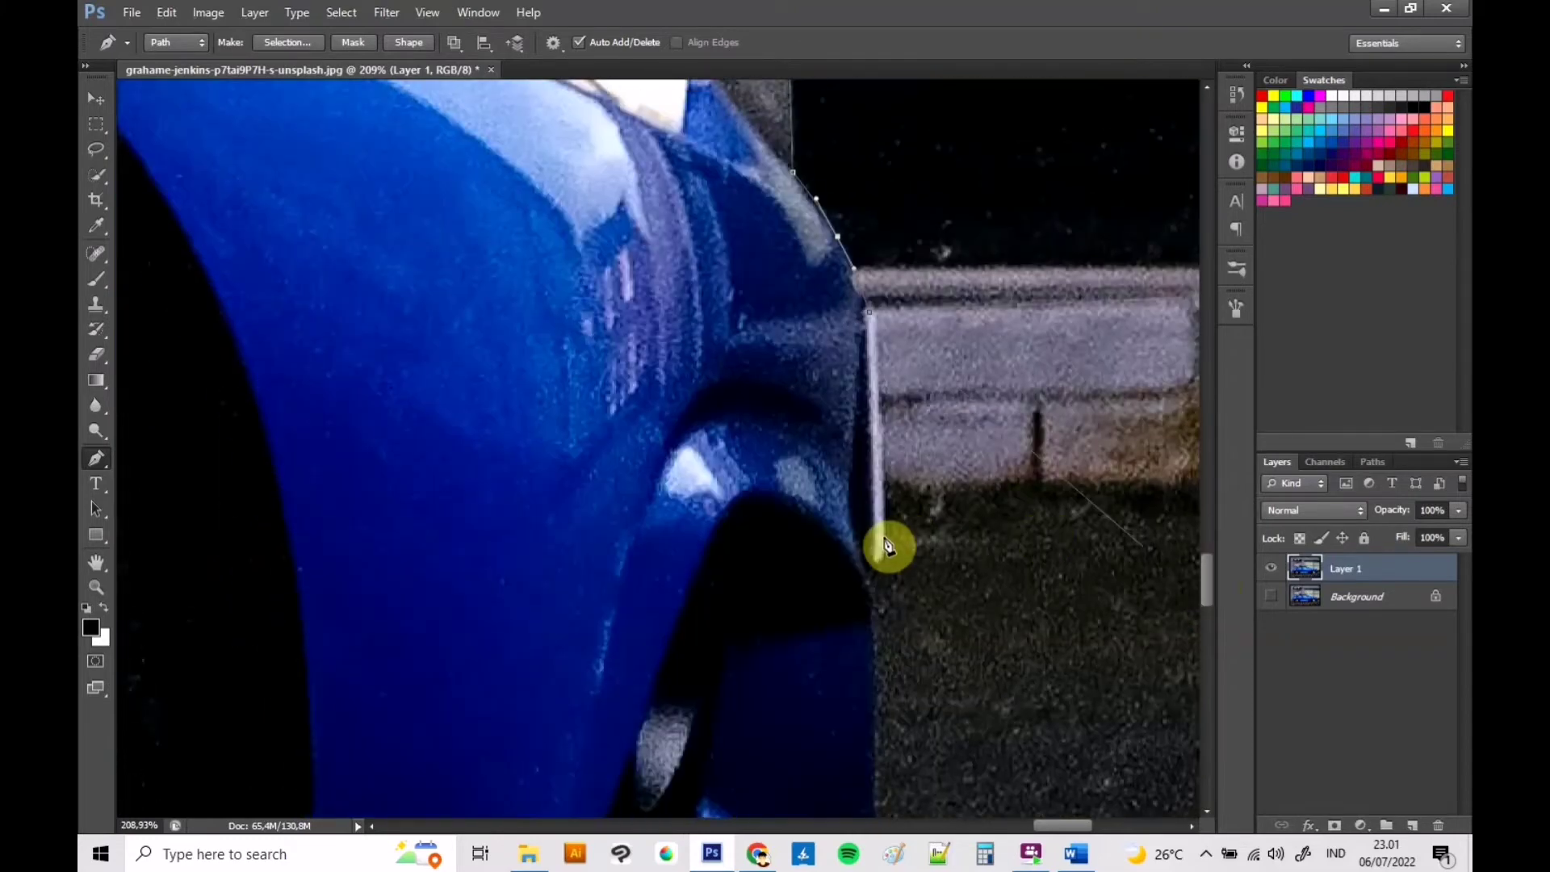
left_click(885, 556)
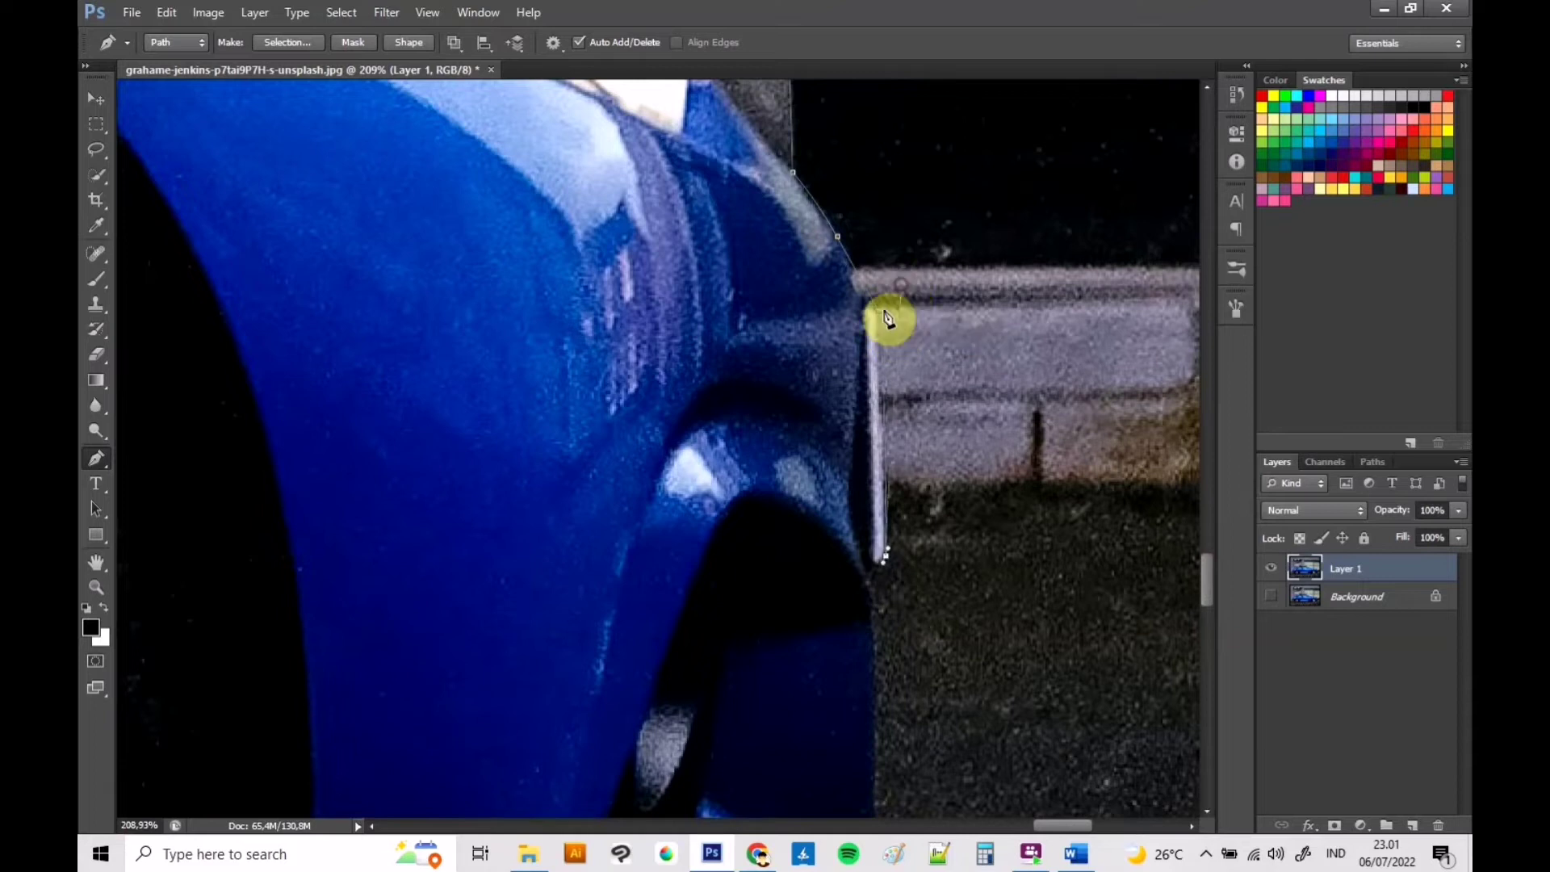
left_click(869, 581)
left_click_drag(1206, 582, 1206, 610)
left_click_drag(864, 607, 875, 467)
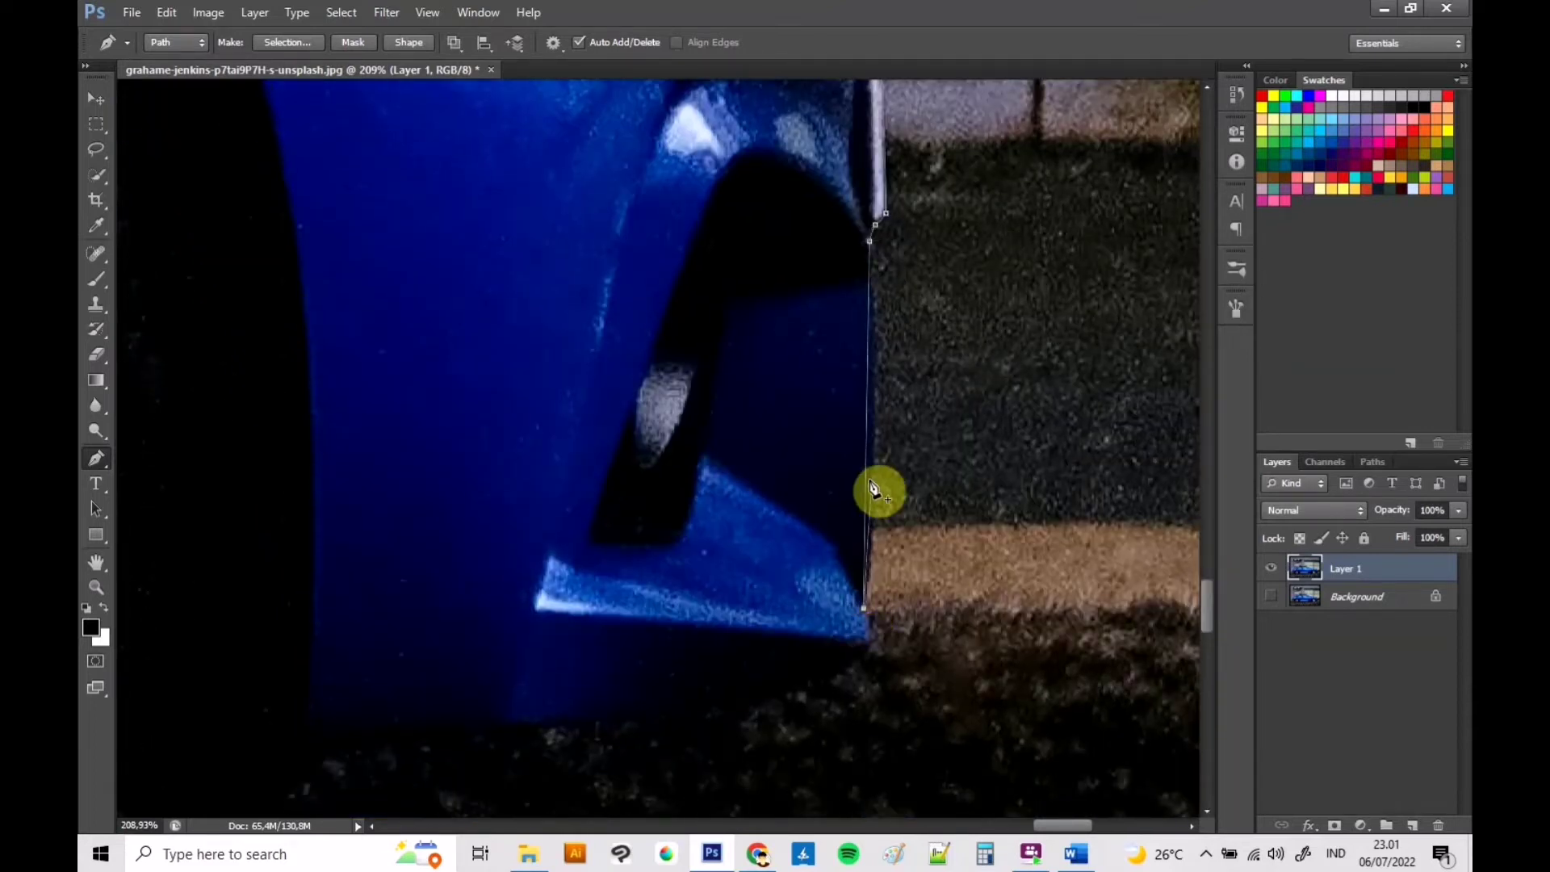
left_click(871, 642)
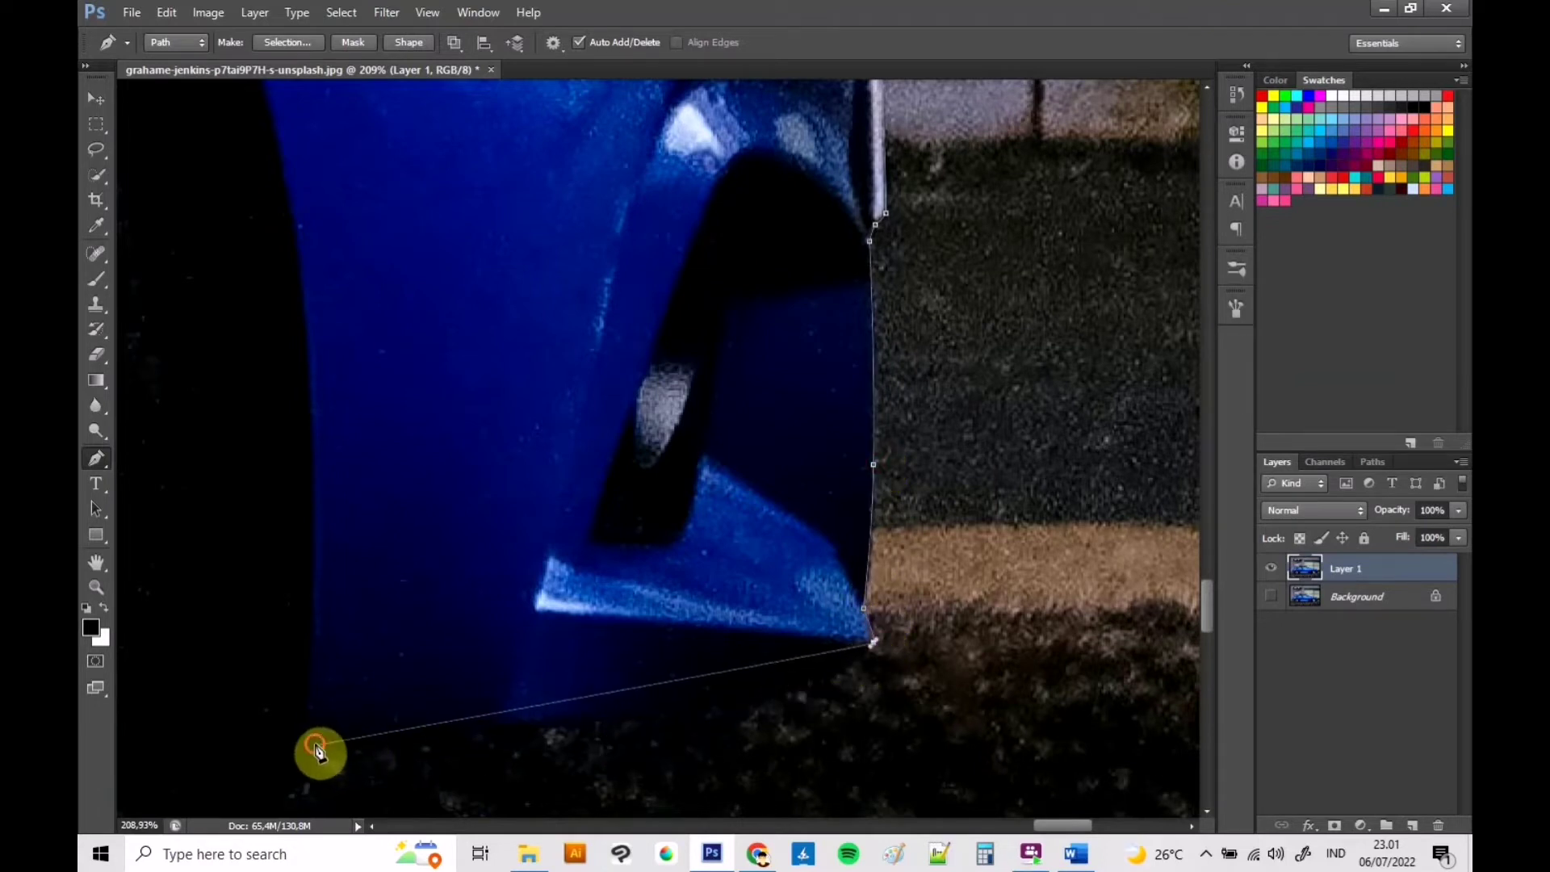
- Extend the path along the car's bottom edge and curve it beneath the front wheel
mouse_move(315, 744)
left_mouse_down()
mouse_move(736, 675)
mouse_move(759, 700)
left_mouse_up()
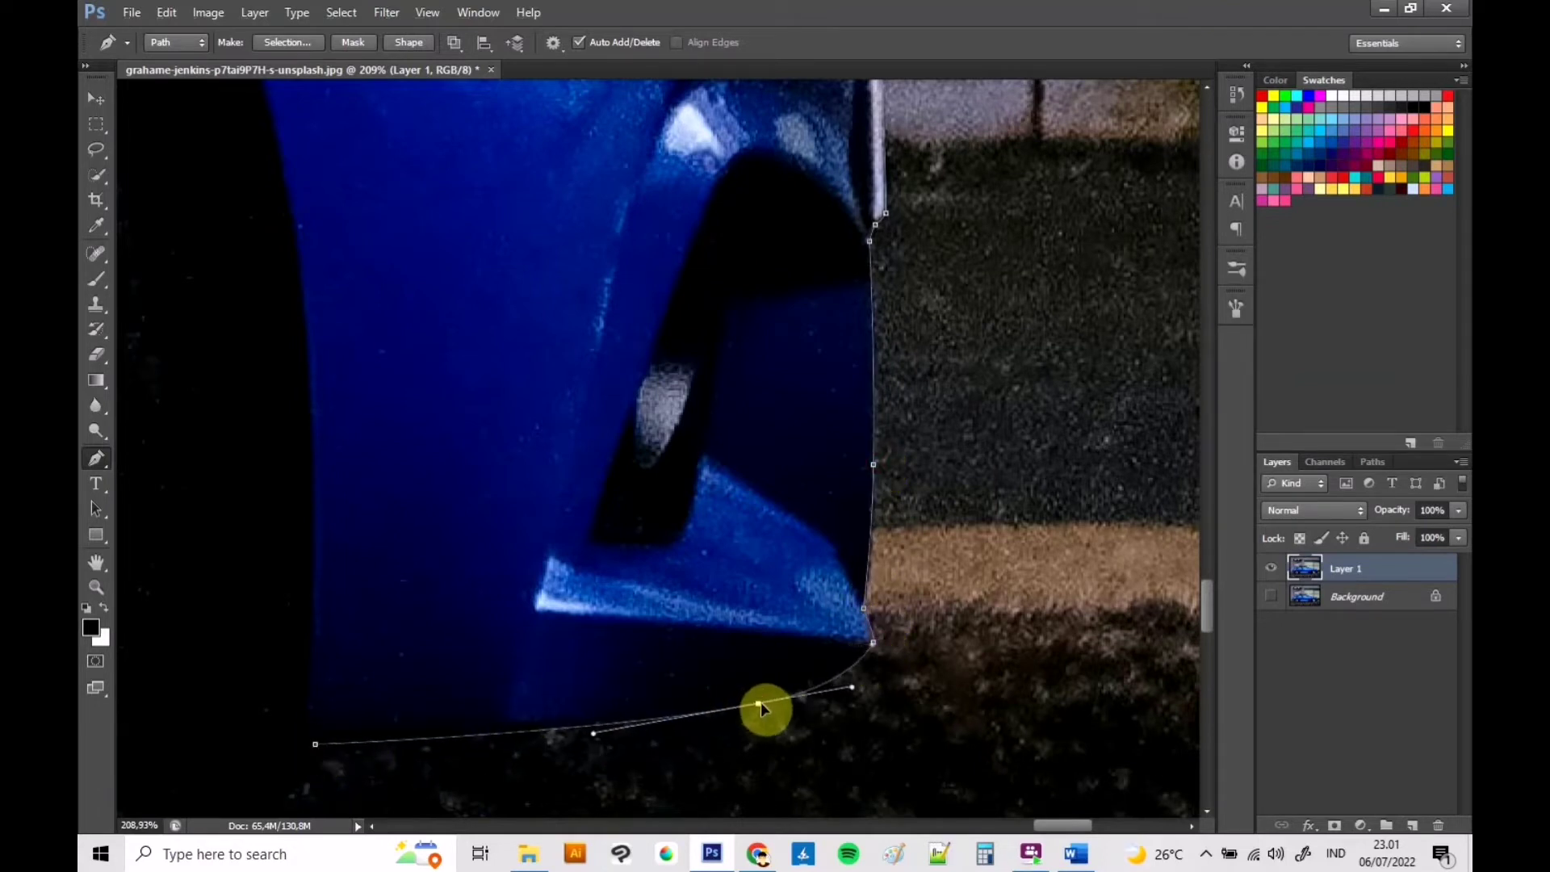
left_click_drag(1058, 824, 1006, 820)
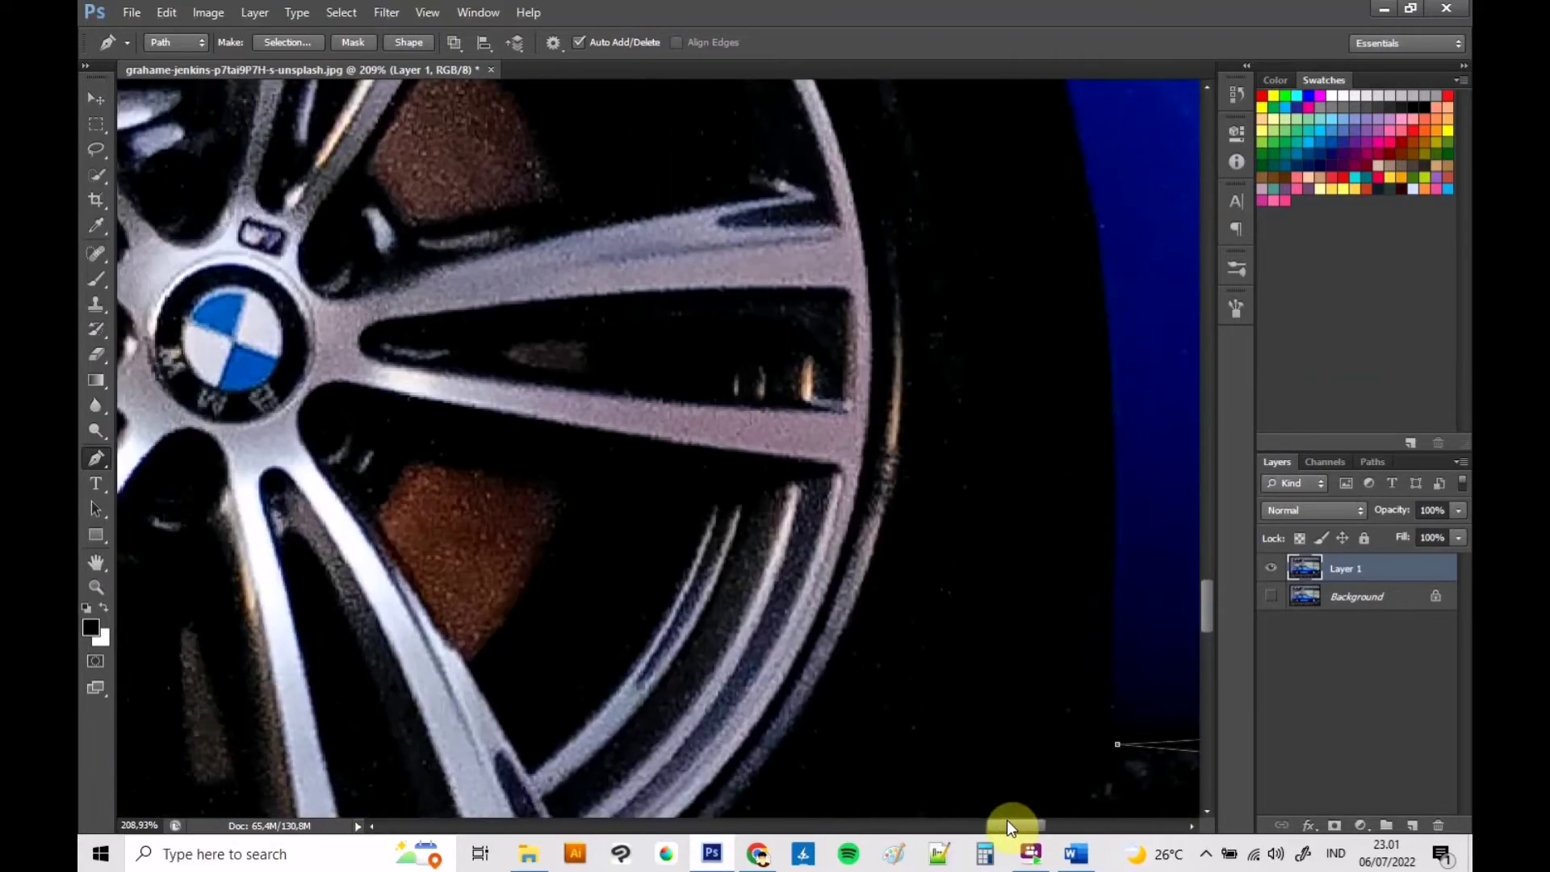
left_click_drag(1208, 617, 1204, 652)
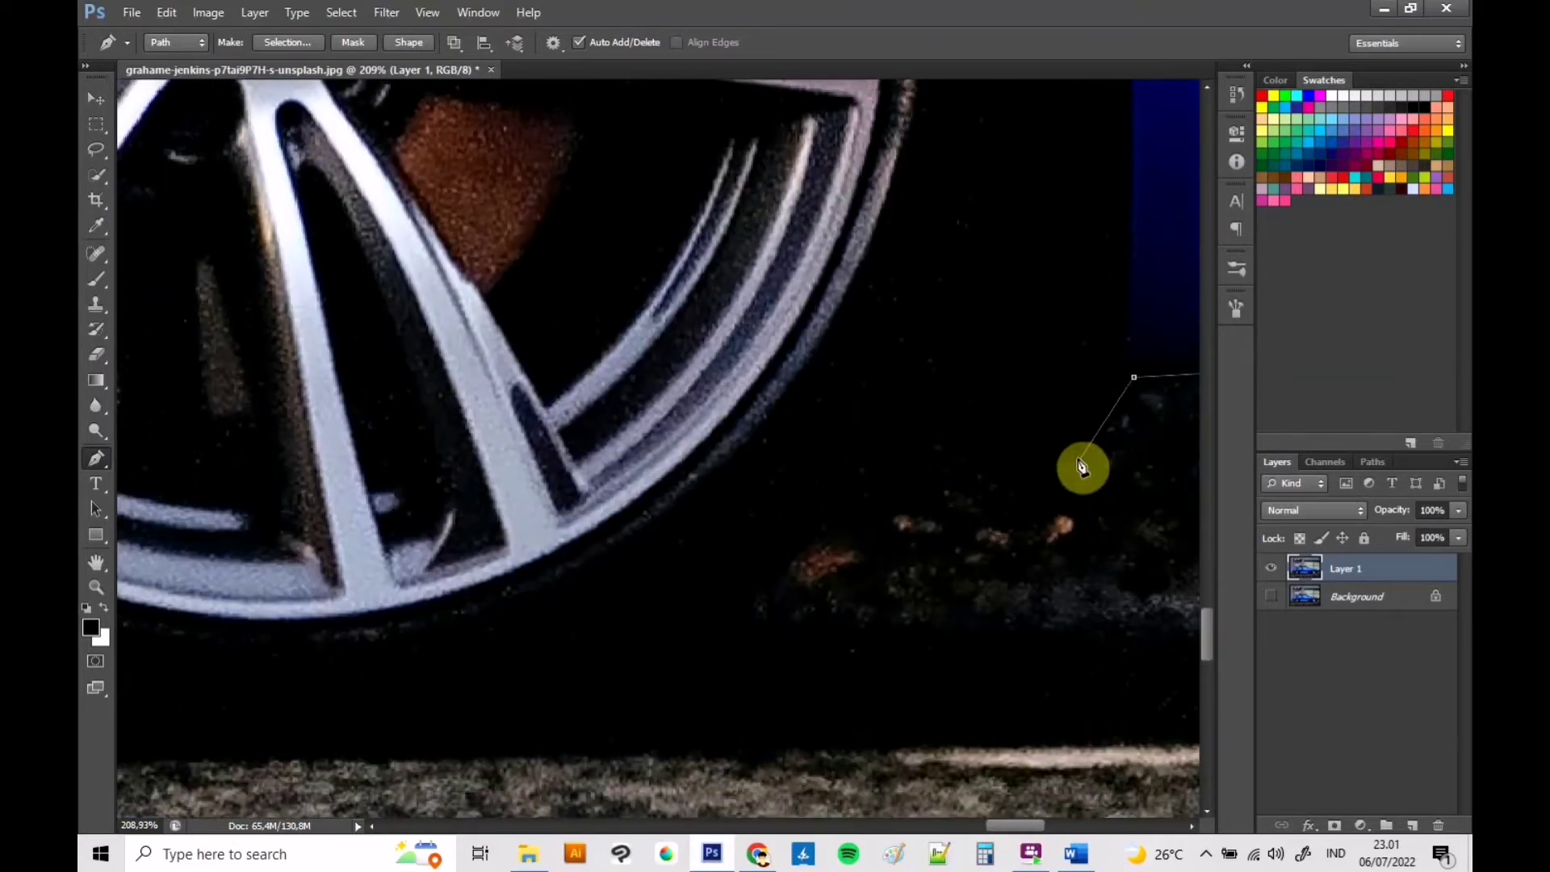
left_click_drag(1077, 459, 1067, 464)
left_click_drag(913, 421, 978, 445)
left_click_drag(996, 823, 973, 824)
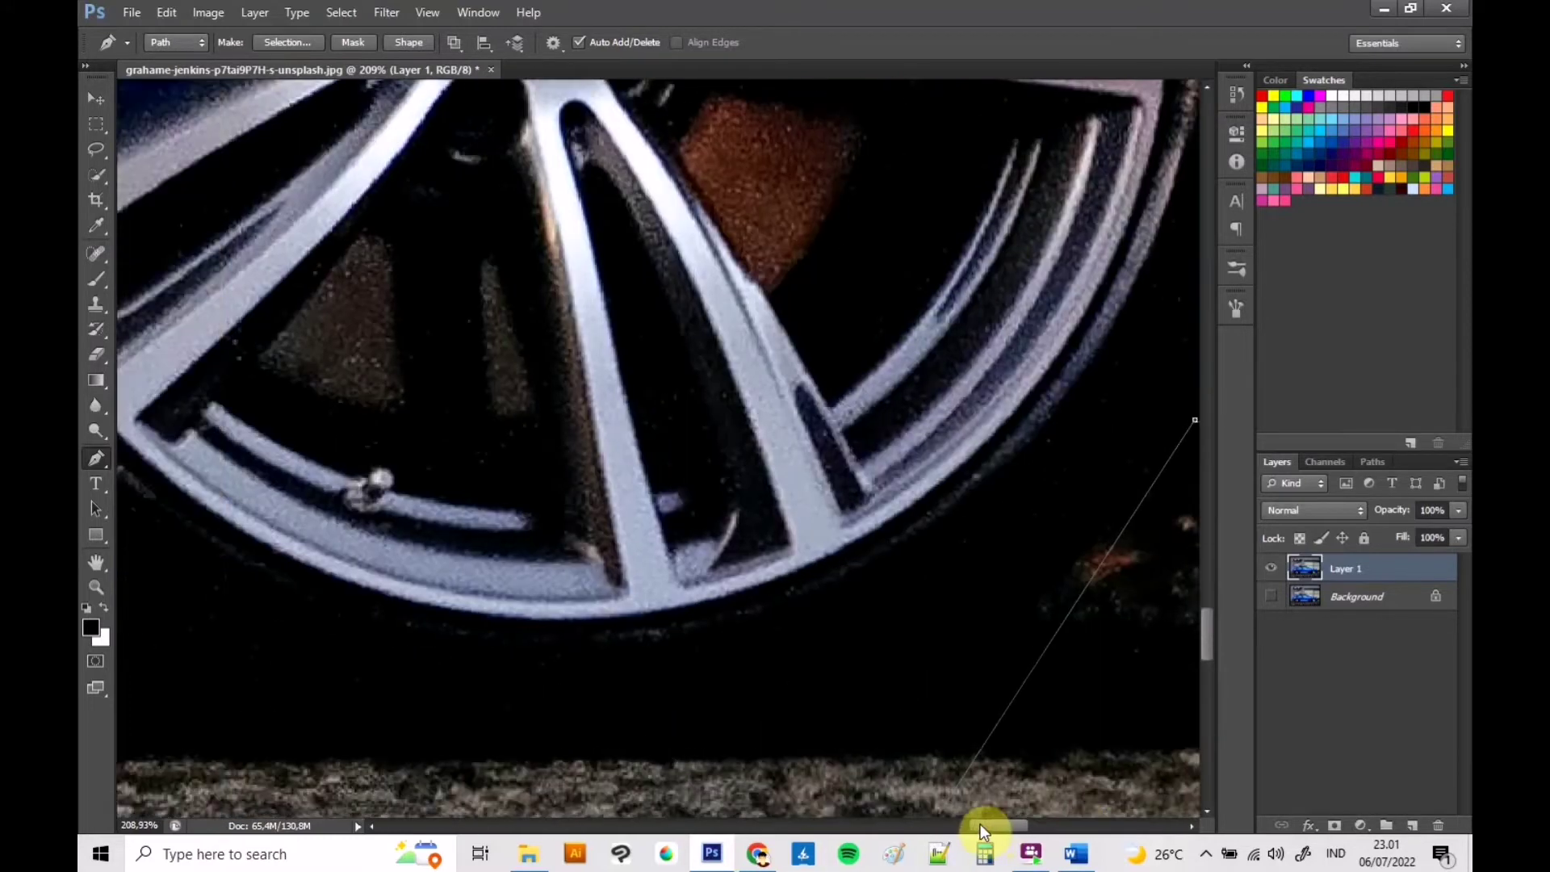
left_click(714, 738)
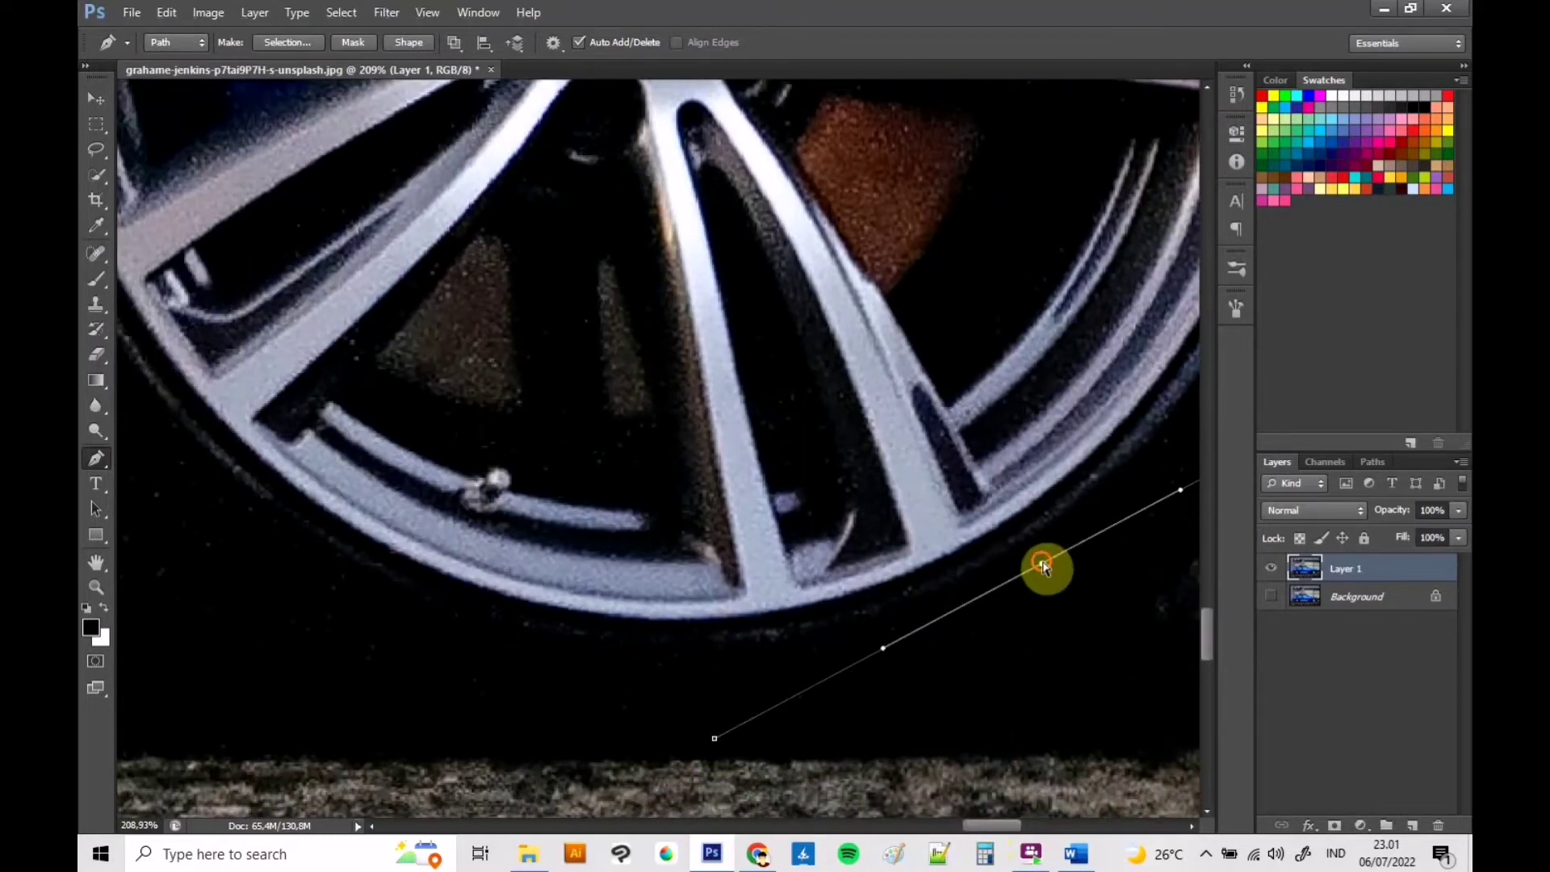
left_click_drag(919, 727, 1079, 645)
left_click_drag(993, 824, 936, 825)
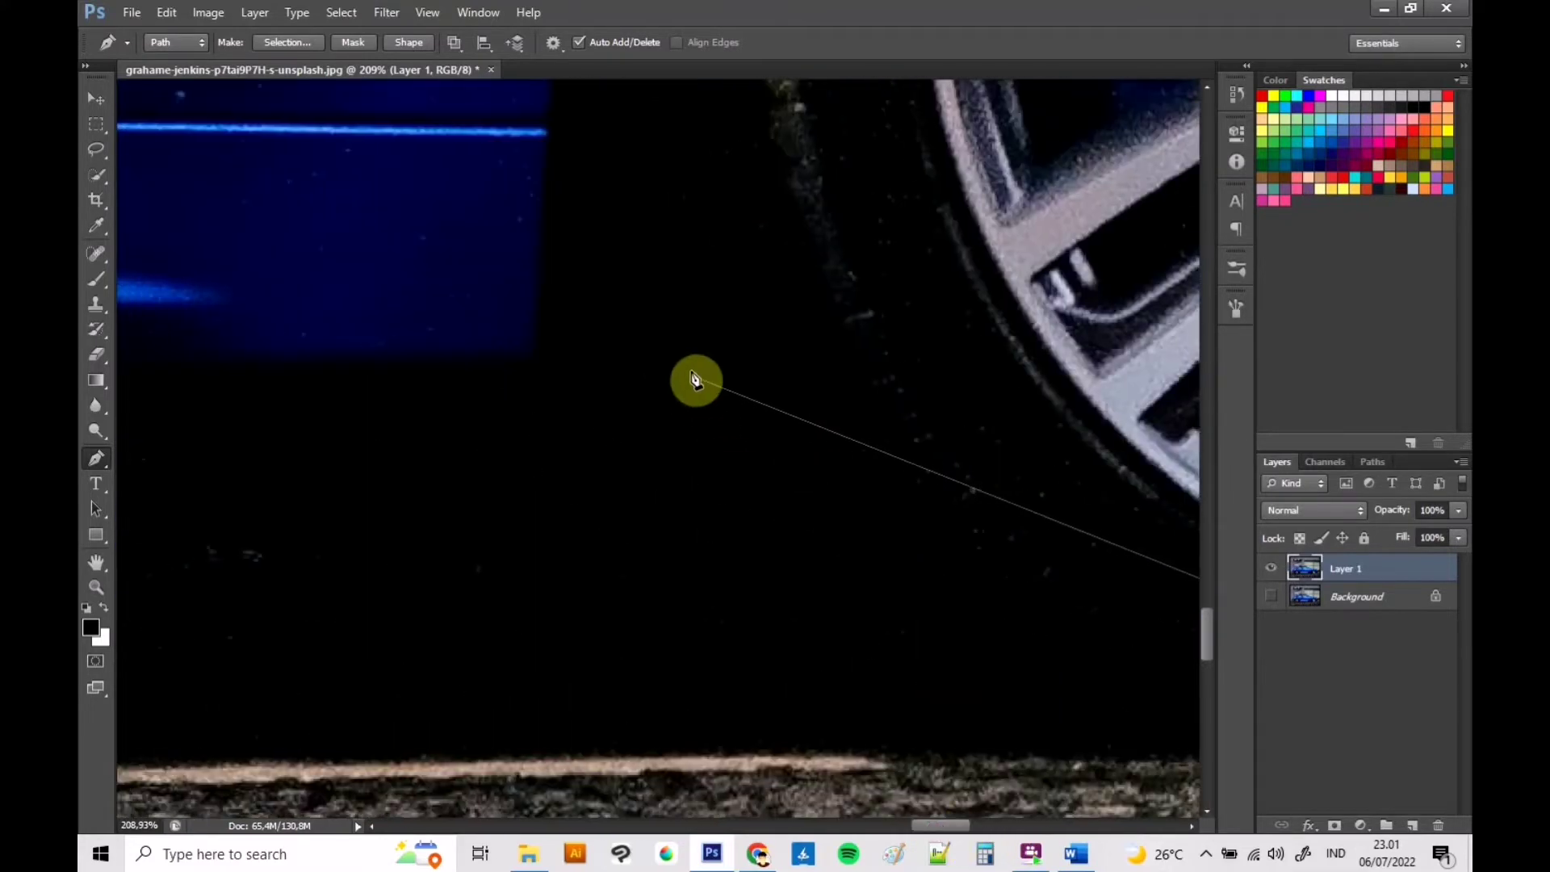
- Follow the tyre bottom and continue the path along the car's underside
left_click(687, 363)
scroll(644, 470, "down", 3)
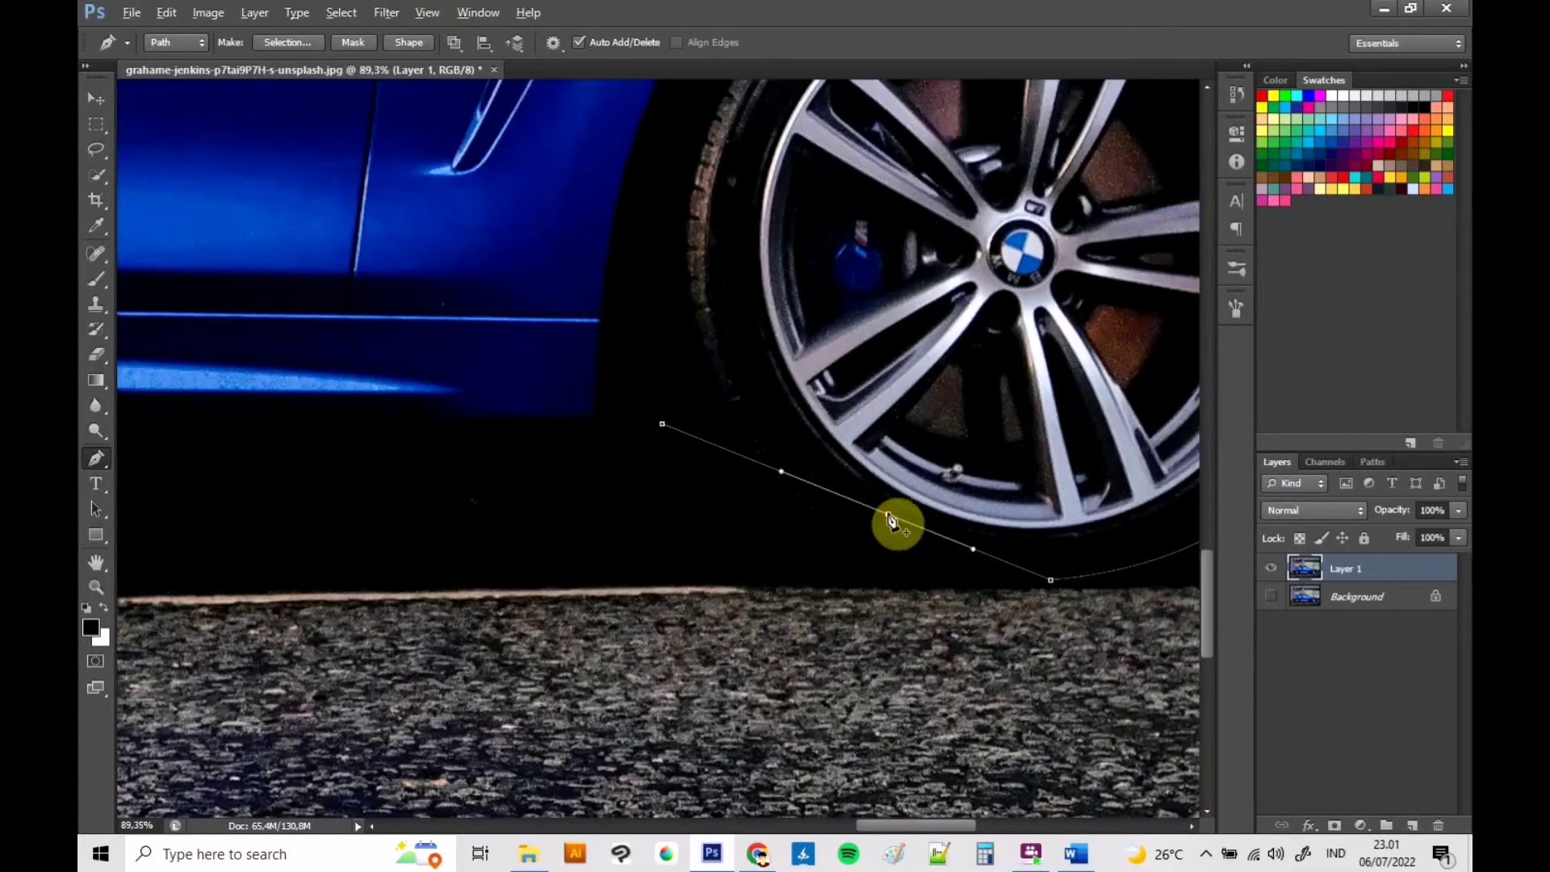
left_click_drag(894, 518, 858, 565)
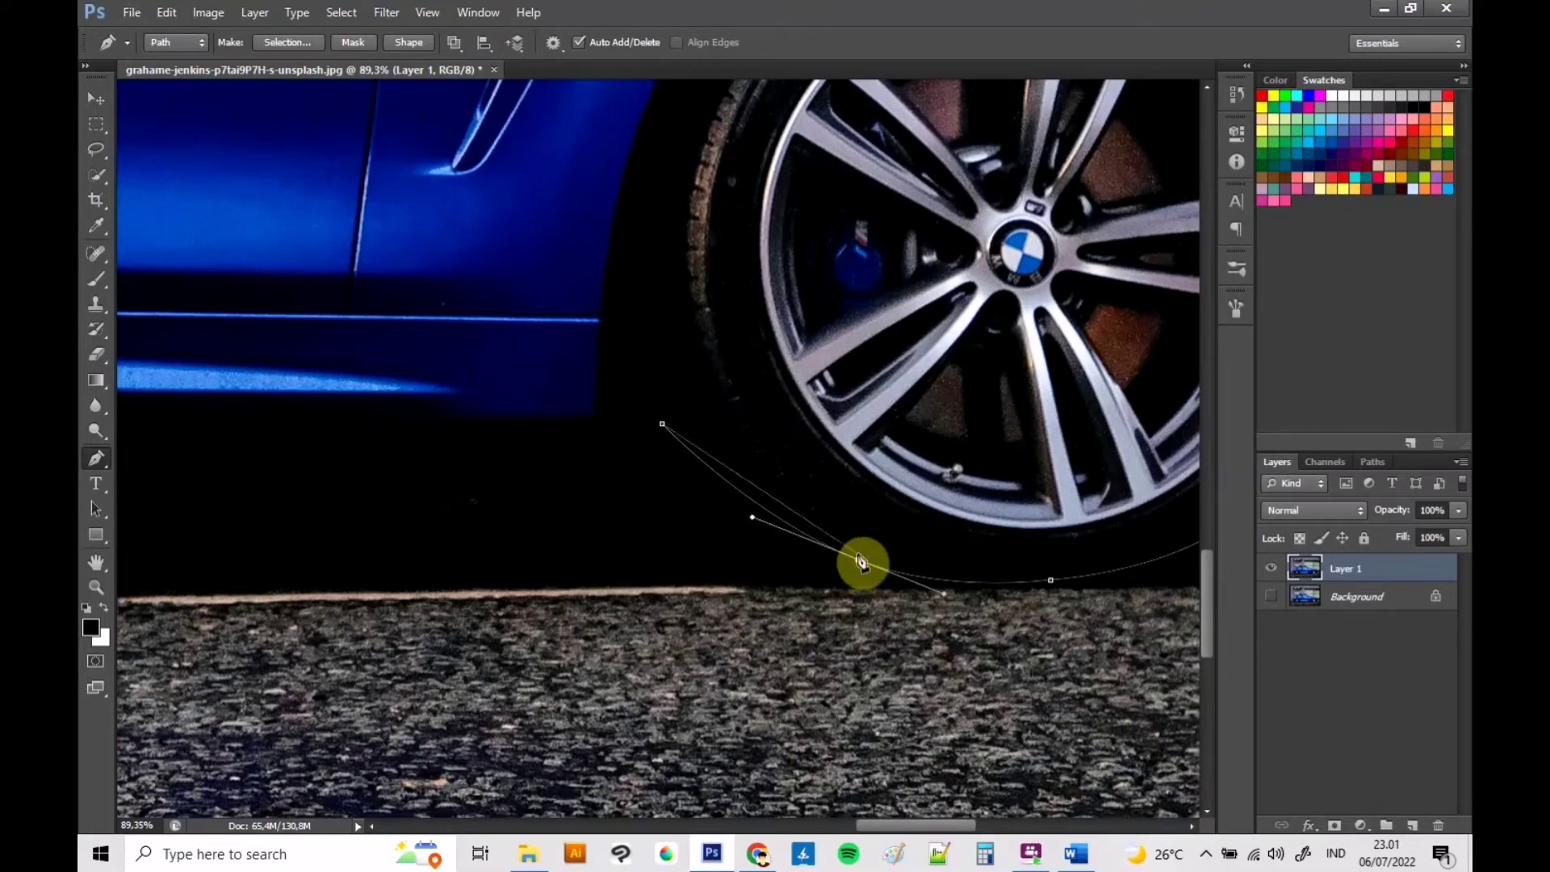
left_click_drag(662, 423, 599, 430)
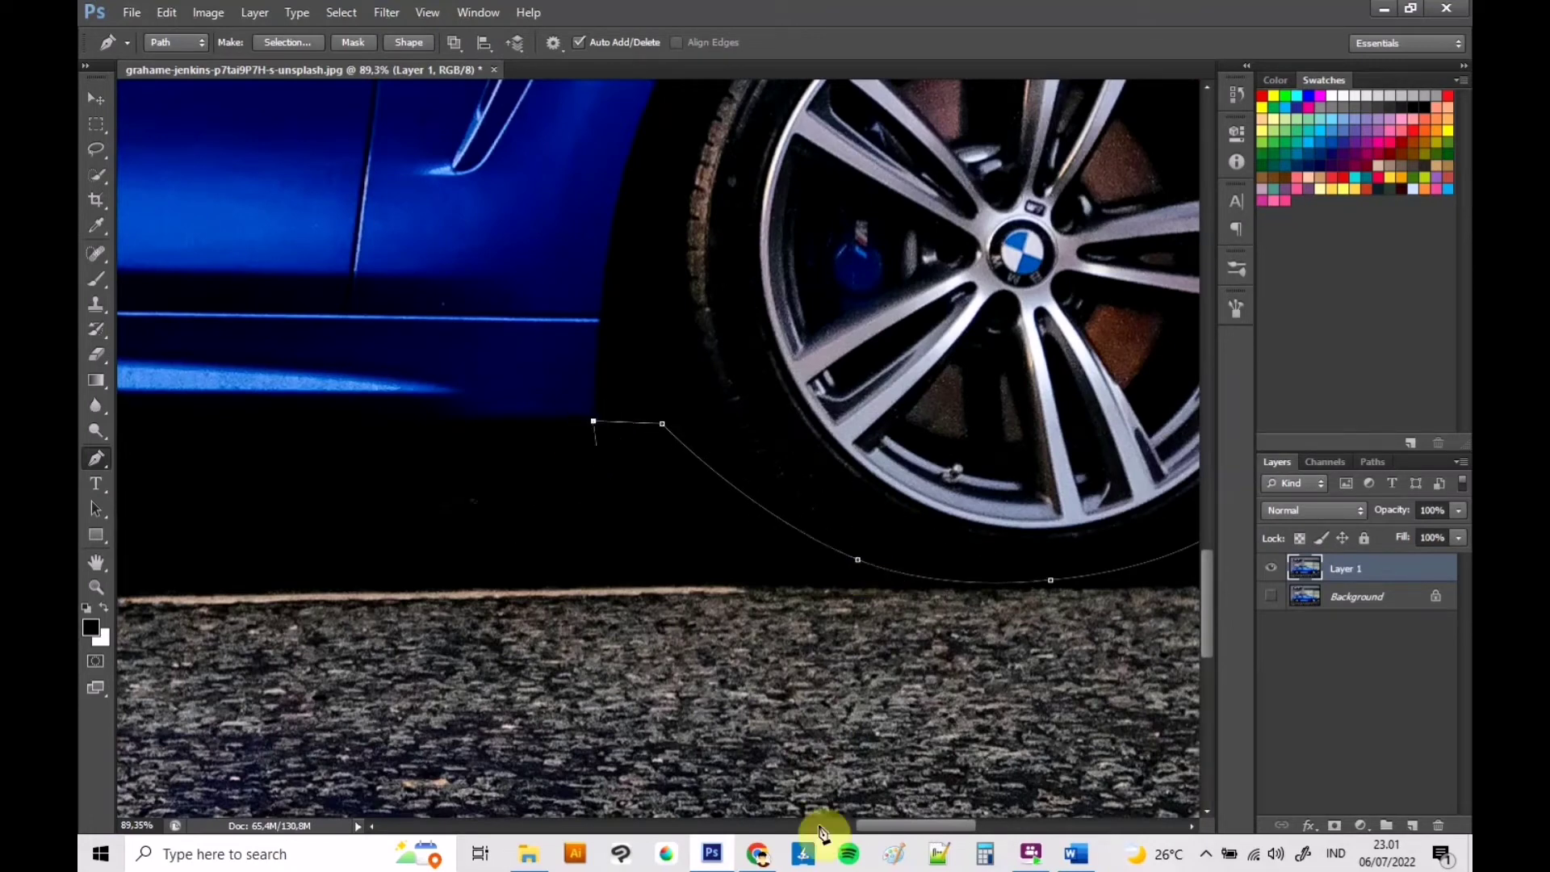
mouse_move(880, 825)
left_mouse_down()
mouse_move(652, 827)
mouse_move(678, 825)
left_mouse_up()
left_click(686, 424)
left_click(435, 418)
left_click(680, 417)
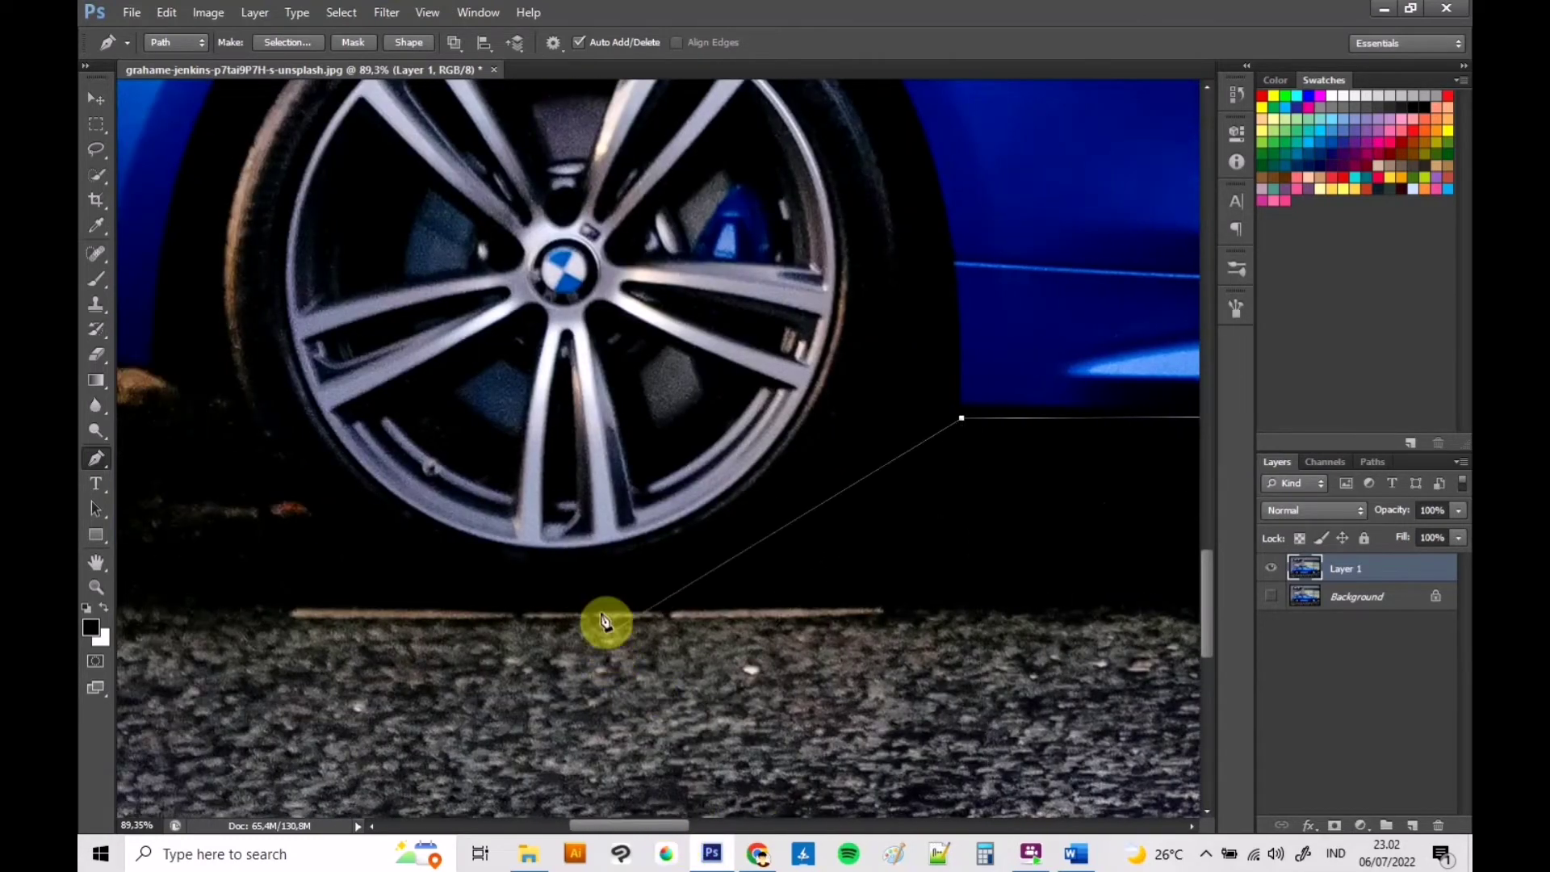
- Curve the path around the rear wheel and head straight toward the rear bumper
left_click(590, 609)
mouse_move(774, 583)
left_mouse_down()
mouse_move(870, 535)
mouse_move(871, 548)
left_mouse_up()
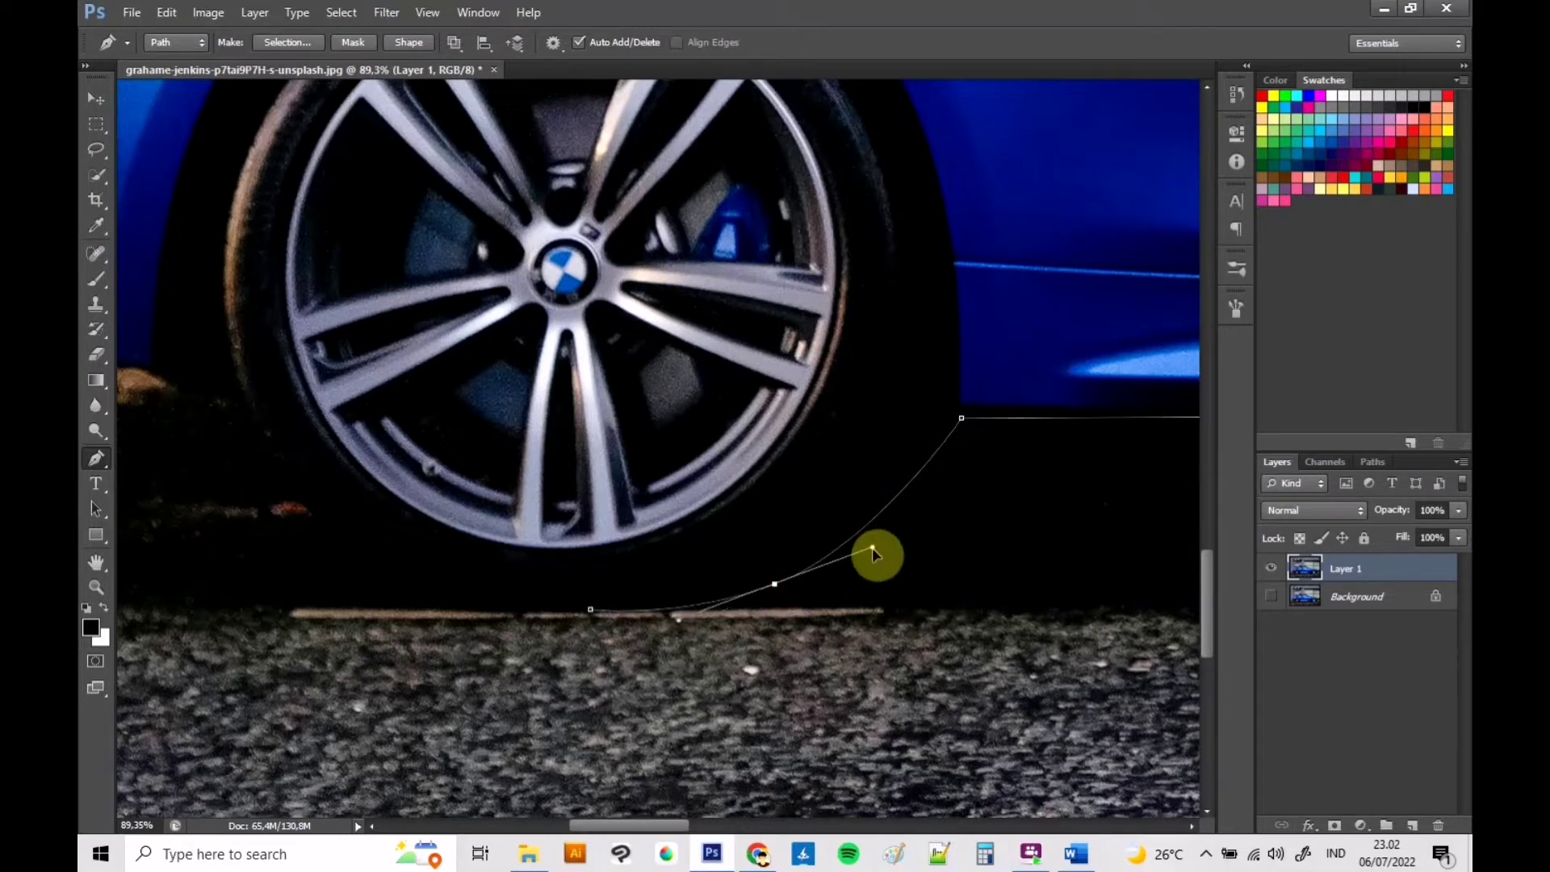
left_click_drag(665, 826, 648, 826)
scroll(560, 364, "left", 5)
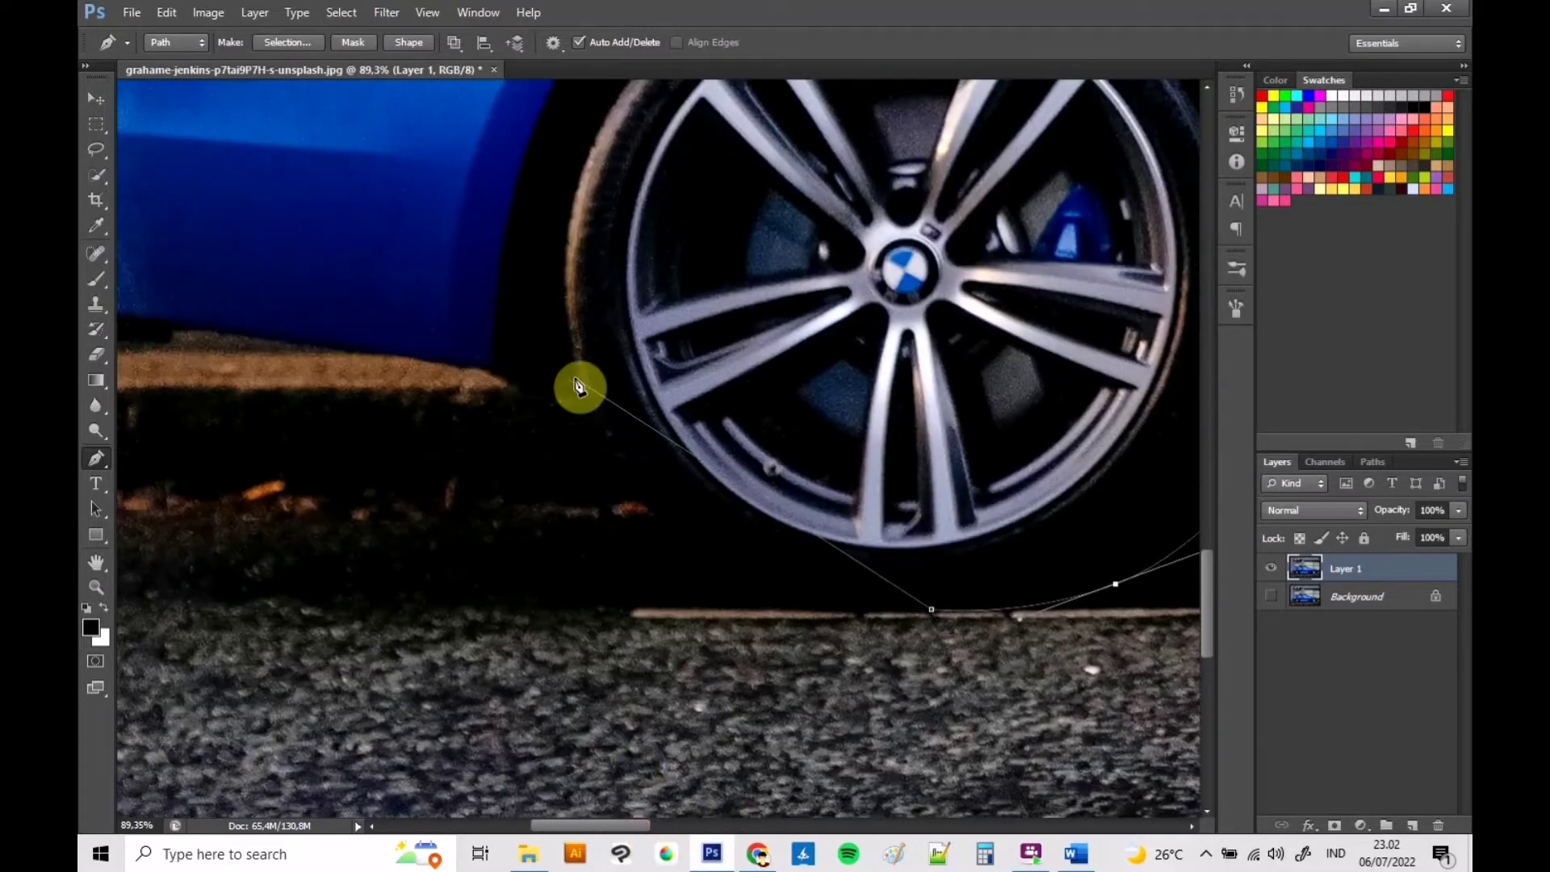
mouse_move(572, 378)
left_mouse_down()
mouse_move(723, 488)
mouse_move(631, 515)
mouse_move(604, 485)
left_mouse_up()
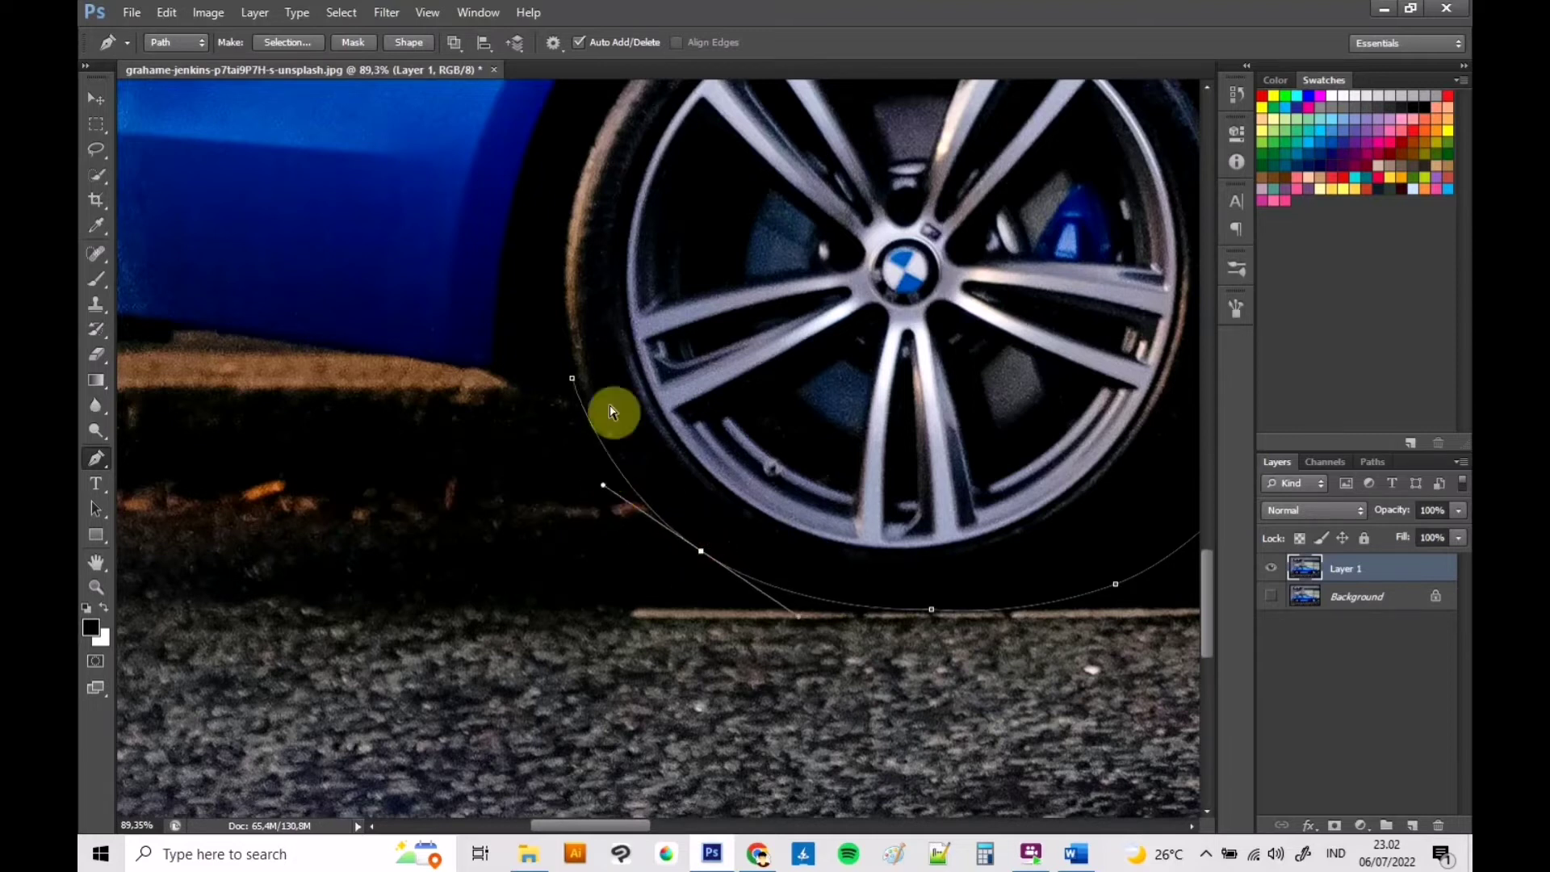
left_click(577, 376)
left_click(492, 365)
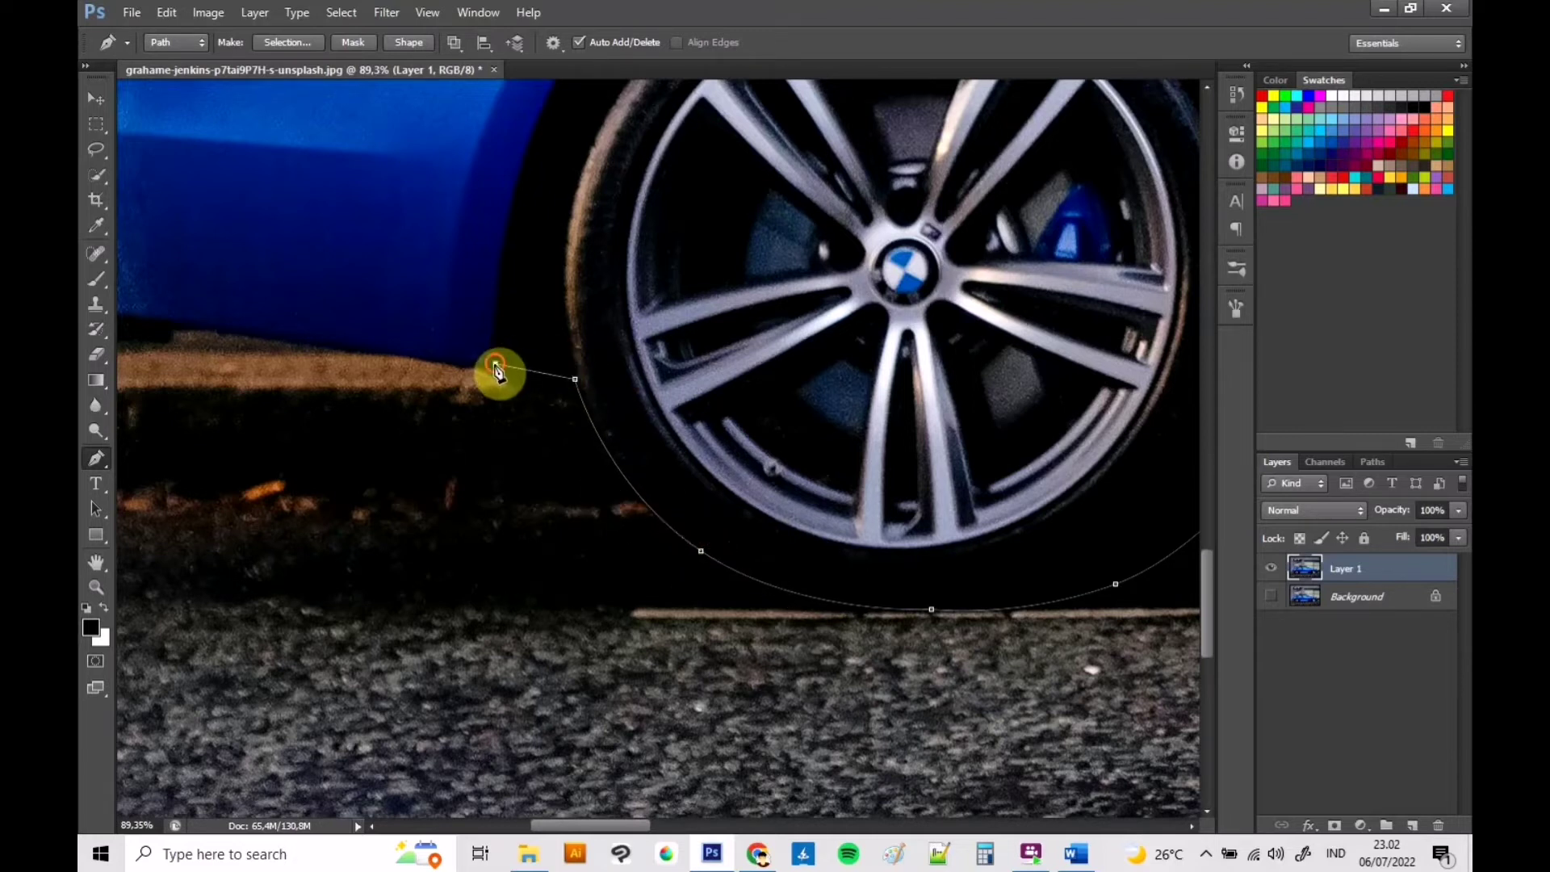
left_click_drag(637, 825, 585, 825)
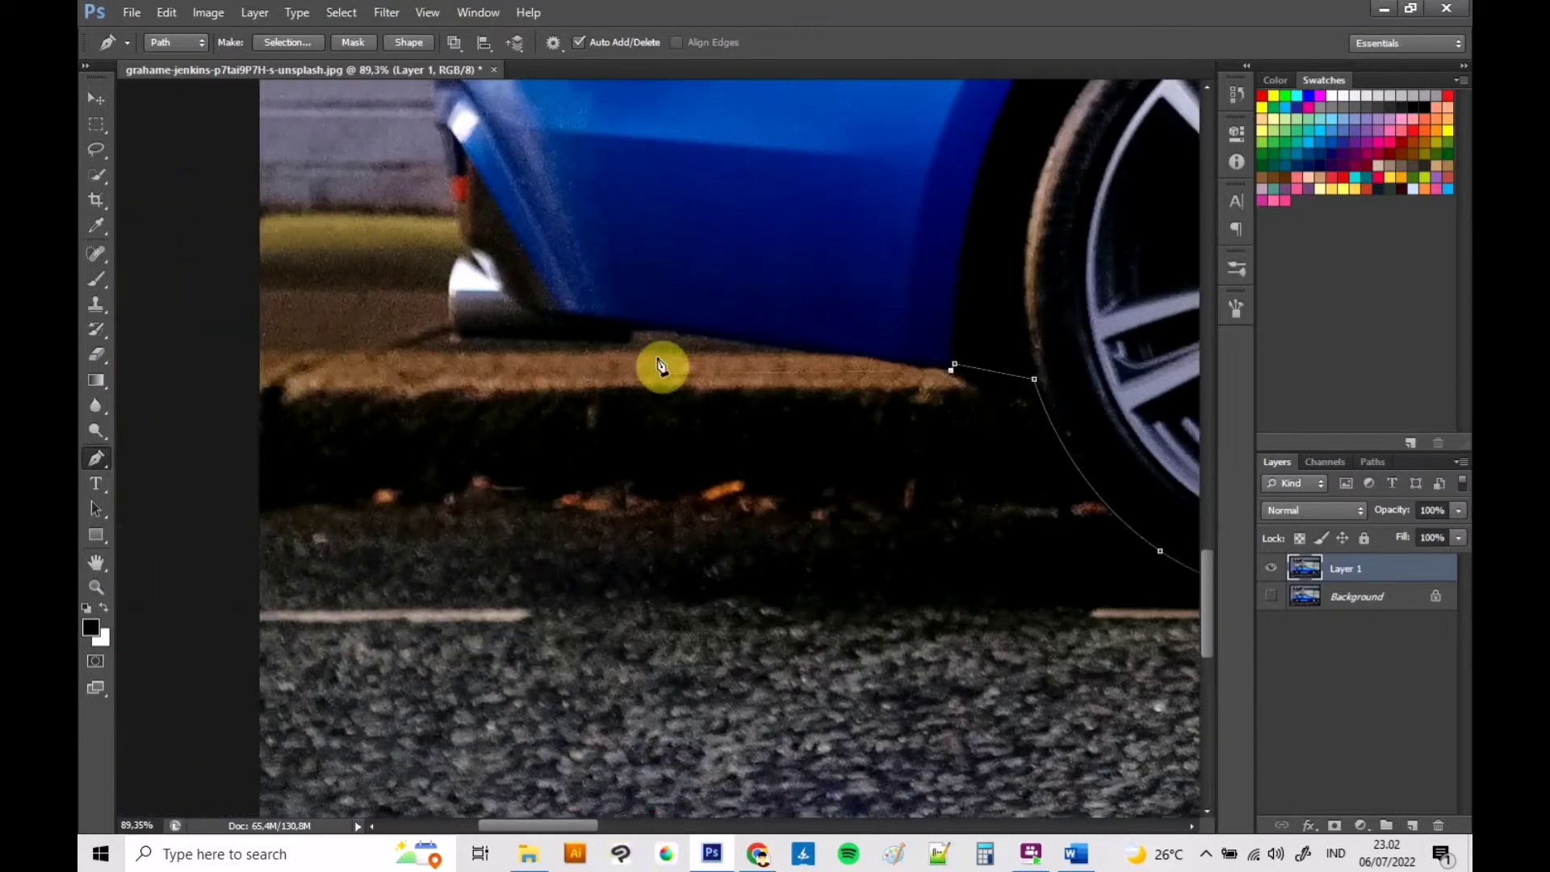
- Trace the path along the rear bumper's underside and around its lower corner
left_click(648, 327)
left_click(629, 329)
left_click(630, 342)
left_click(452, 340)
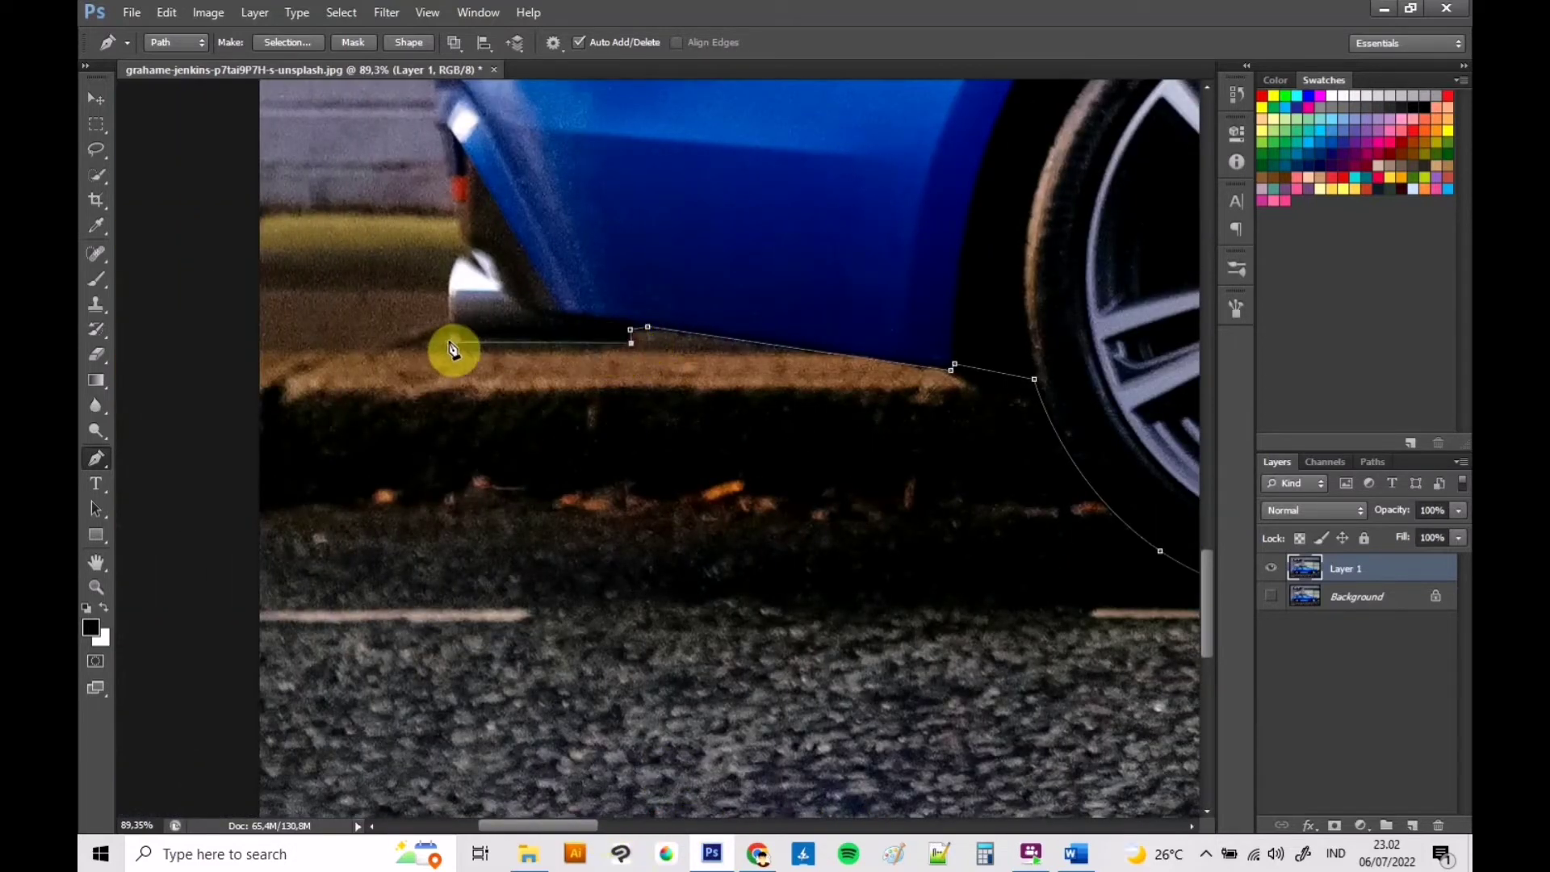
left_click(460, 257)
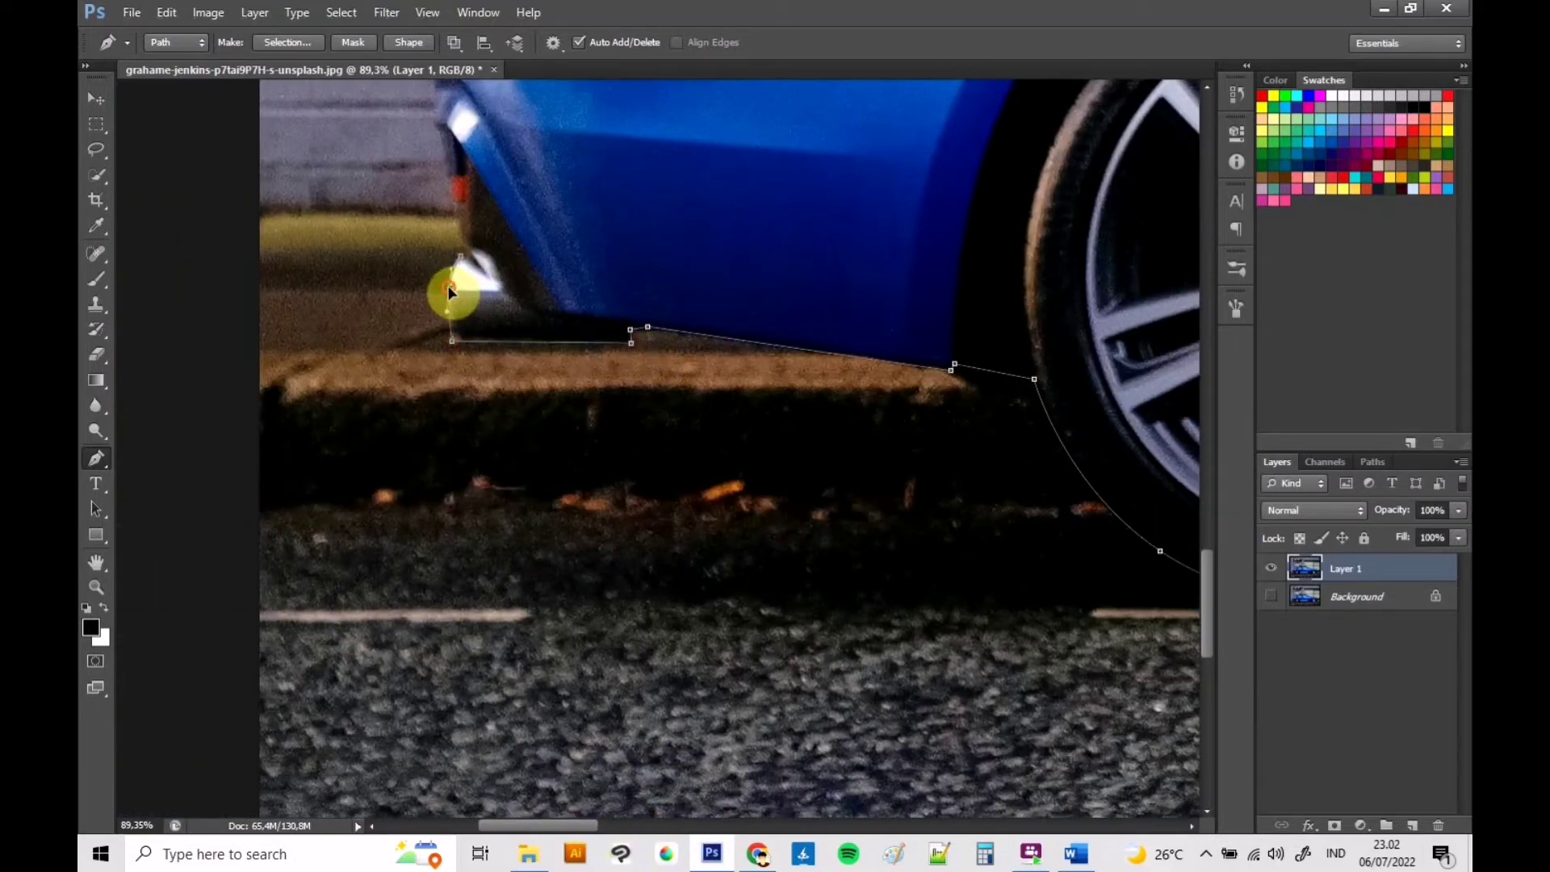
left_click(450, 291)
left_click(475, 262)
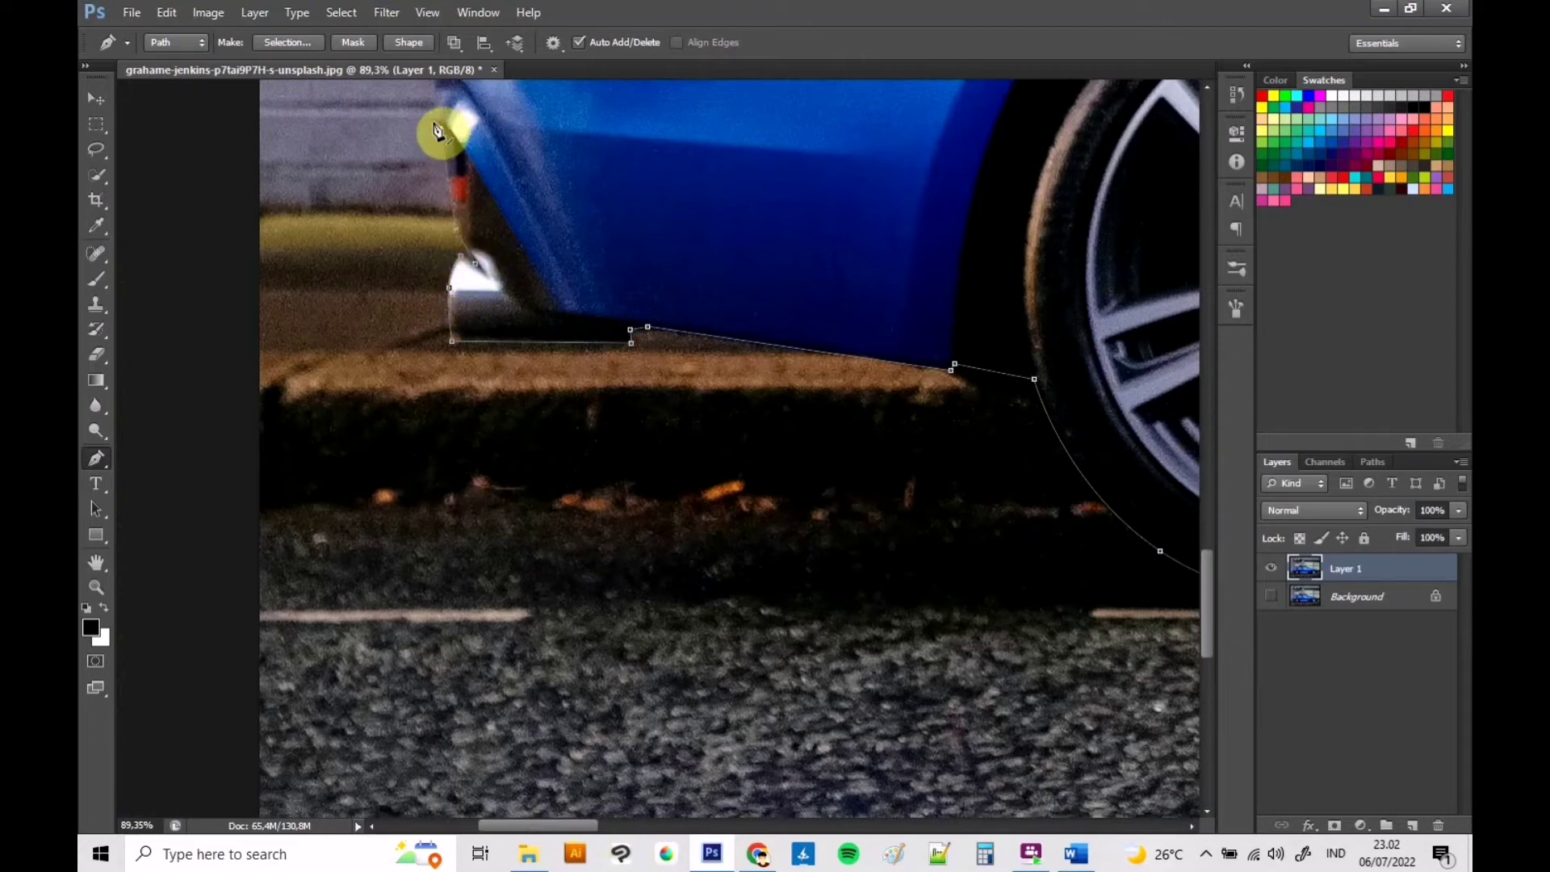
scroll(1208, 565, "up", 5)
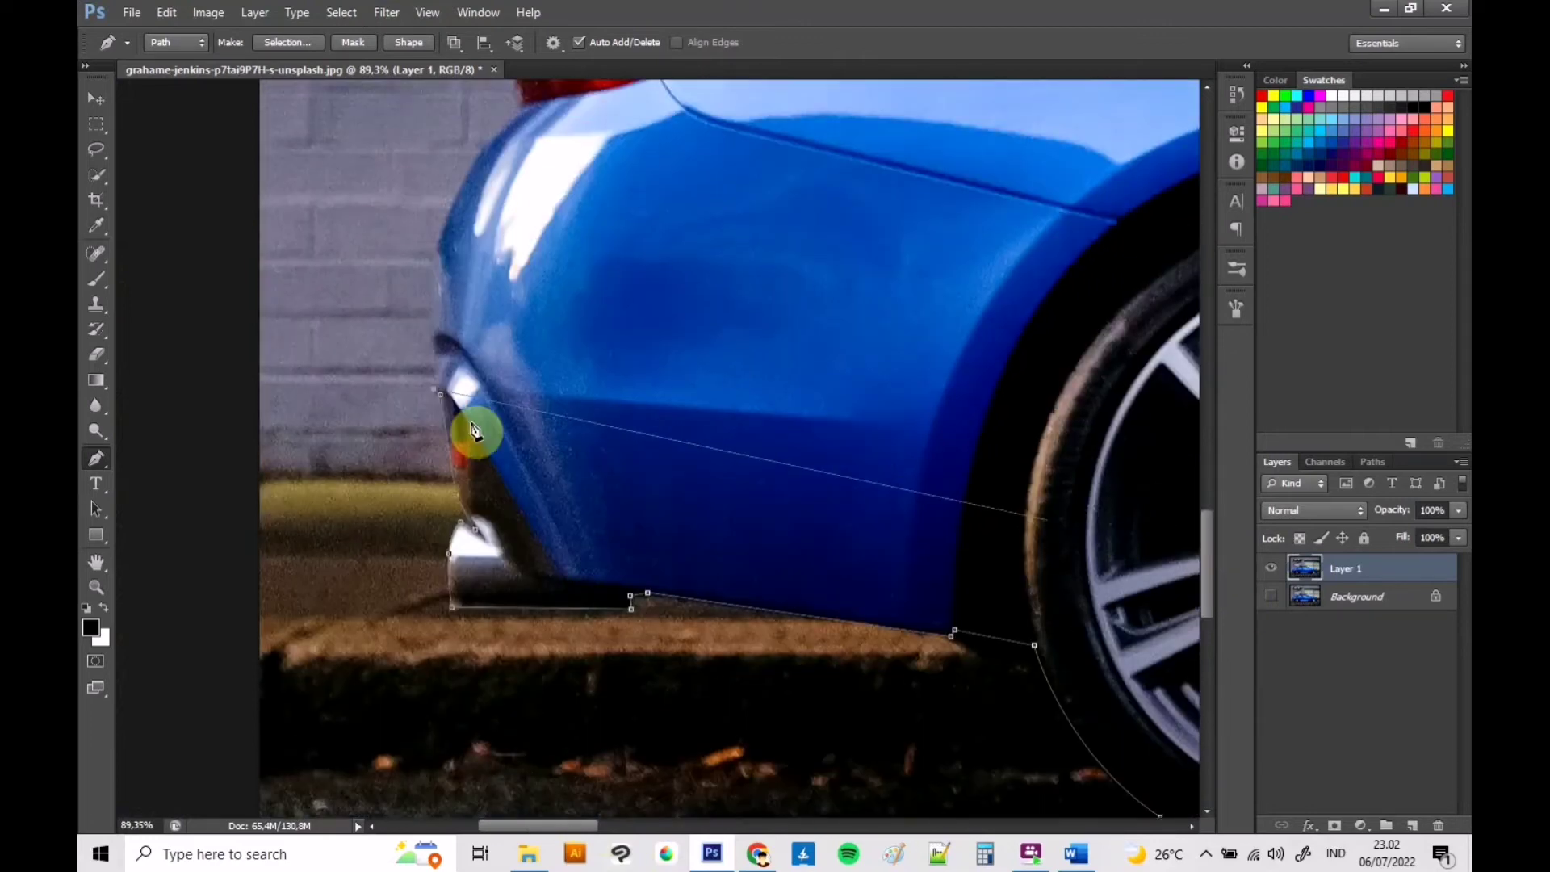
- Carry the path up the car's rear edge and taillight to the trunk corner, then zoom out
left_click(434, 347)
left_click(440, 243)
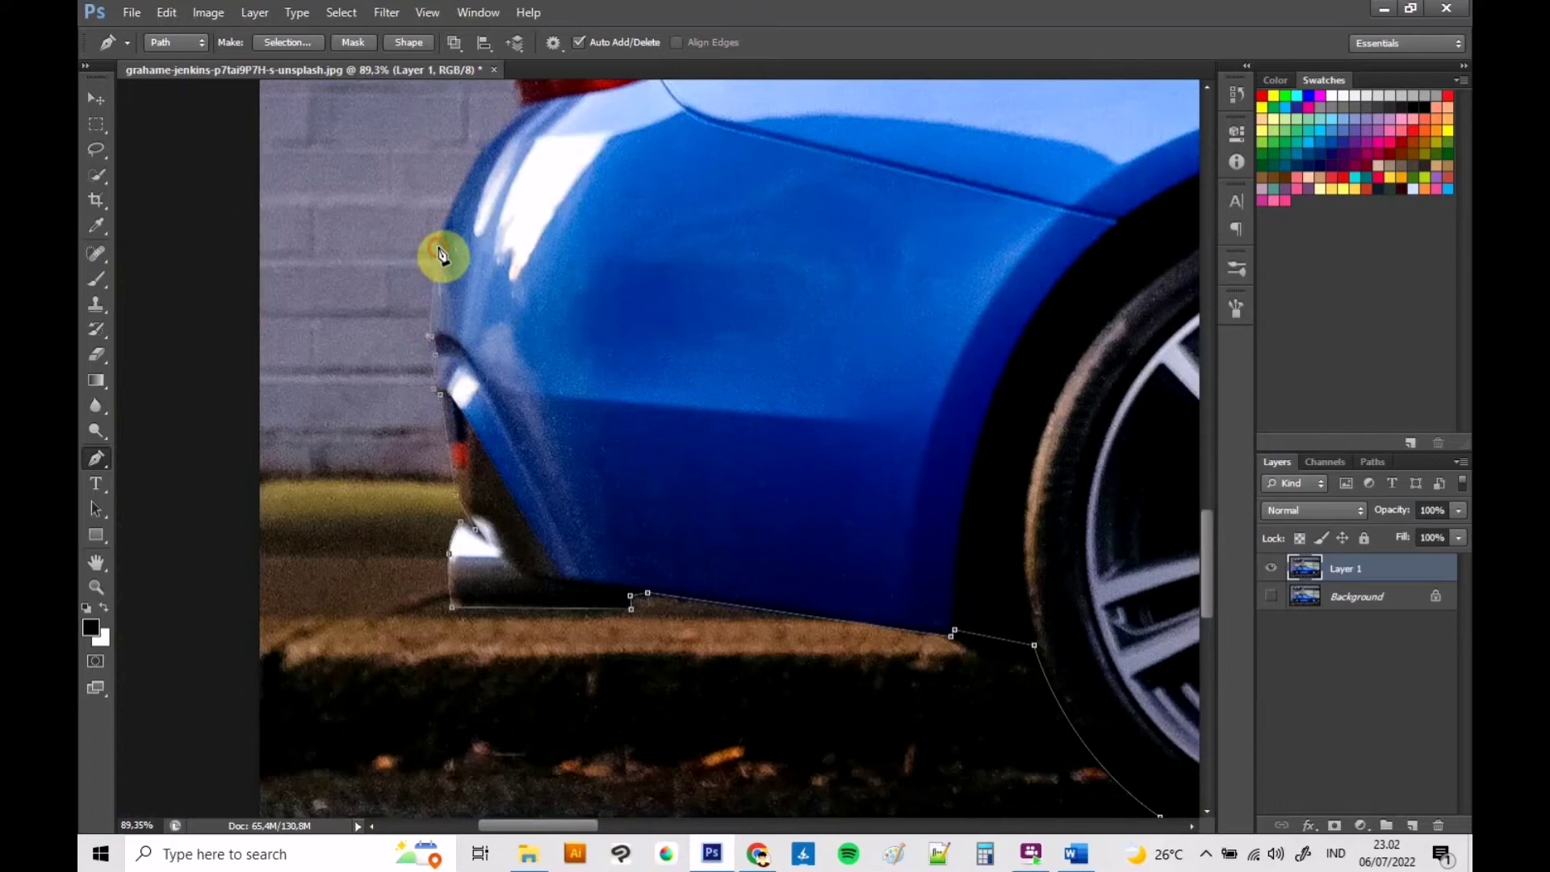
left_click(531, 107)
left_click(477, 161)
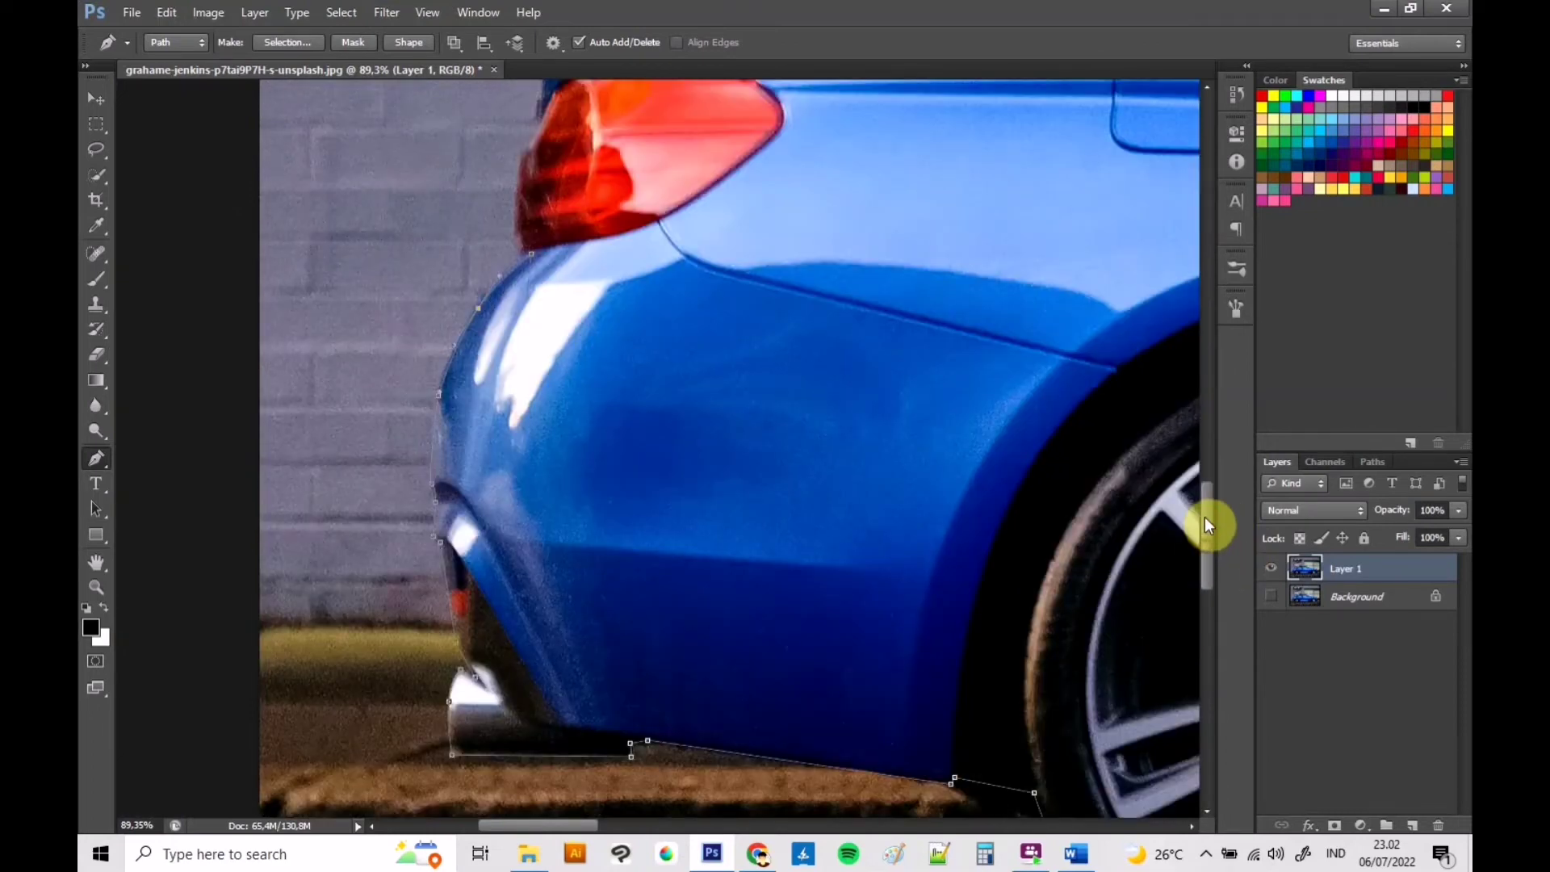
left_click_drag(1209, 546, 1204, 495)
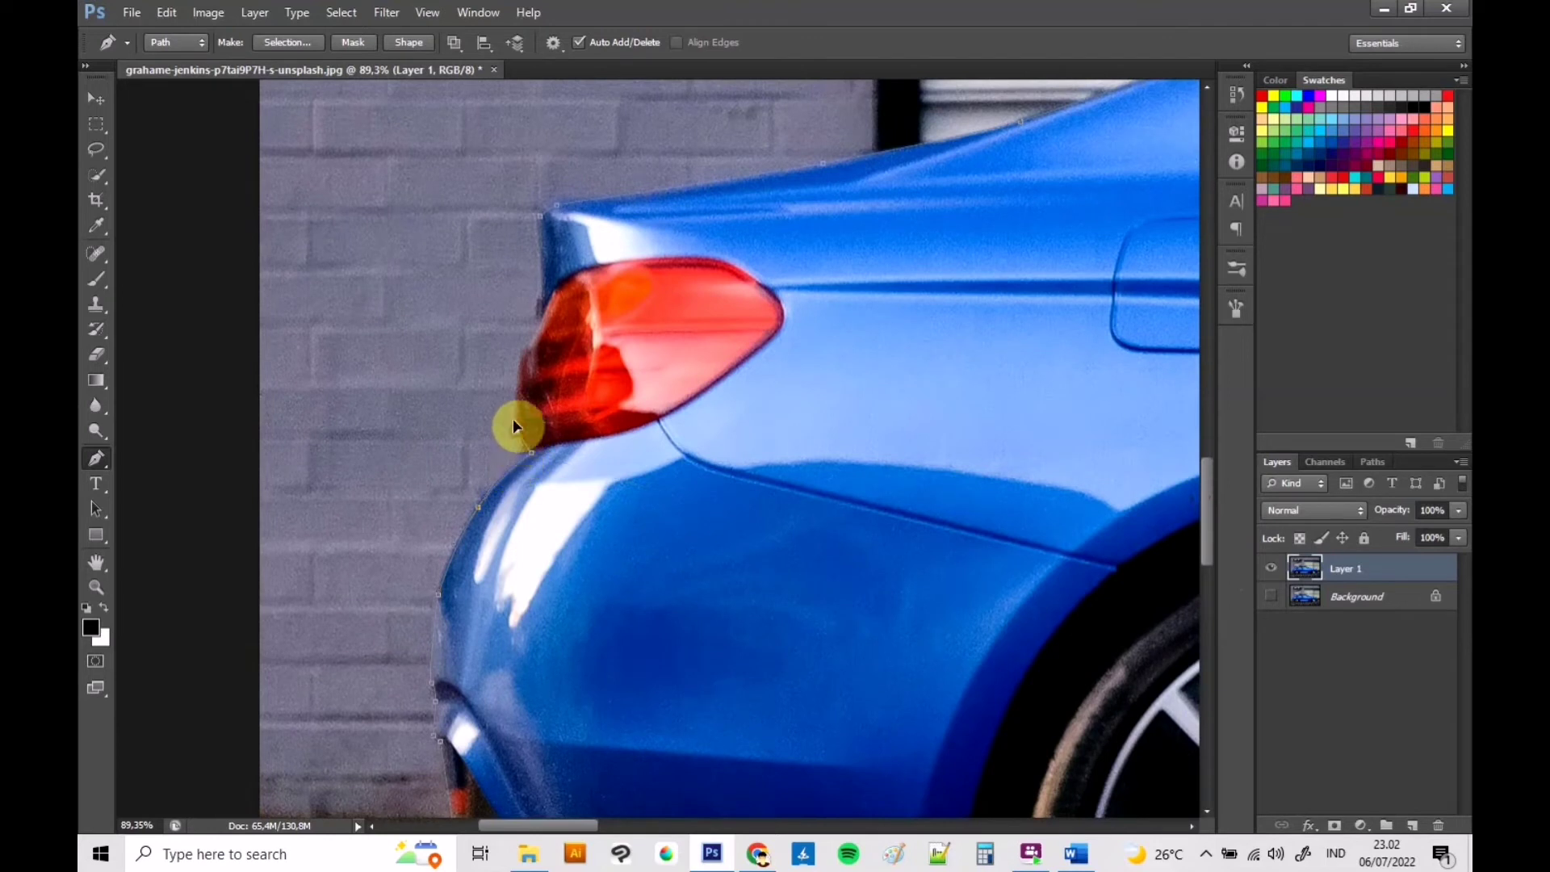
left_click(523, 354)
left_click(541, 326)
left_click(432, 292, "ctrl")
scroll(434, 291, "down", 3)
scroll(436, 286, "down", 2)
- Load the finished car path as a selection with Ctrl+Enter
scroll(436, 282, "down", 3)
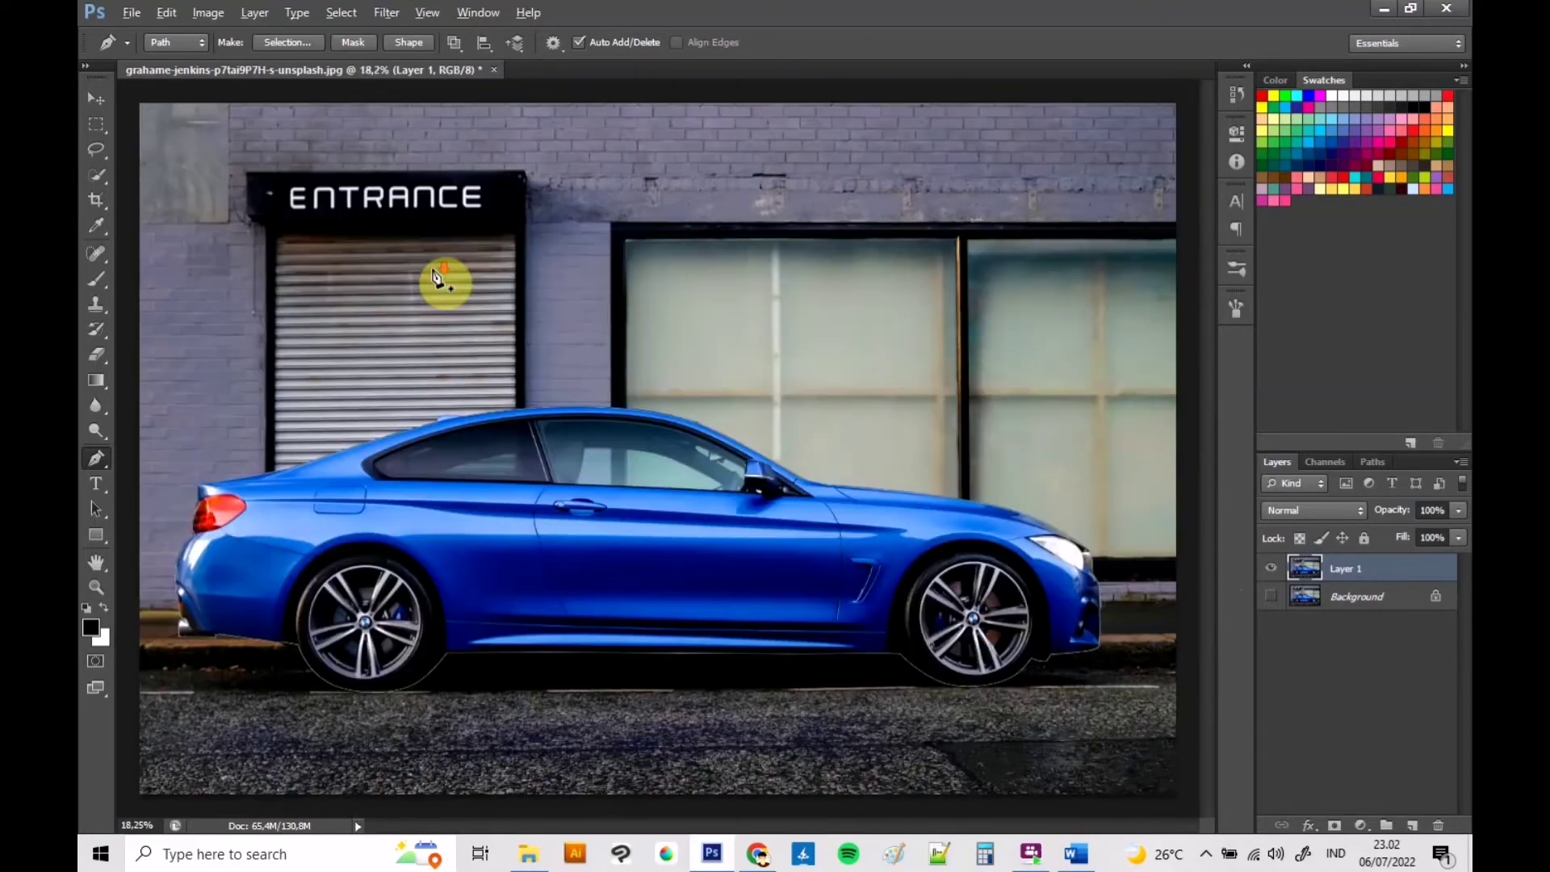
scroll(437, 279, "down", 2)
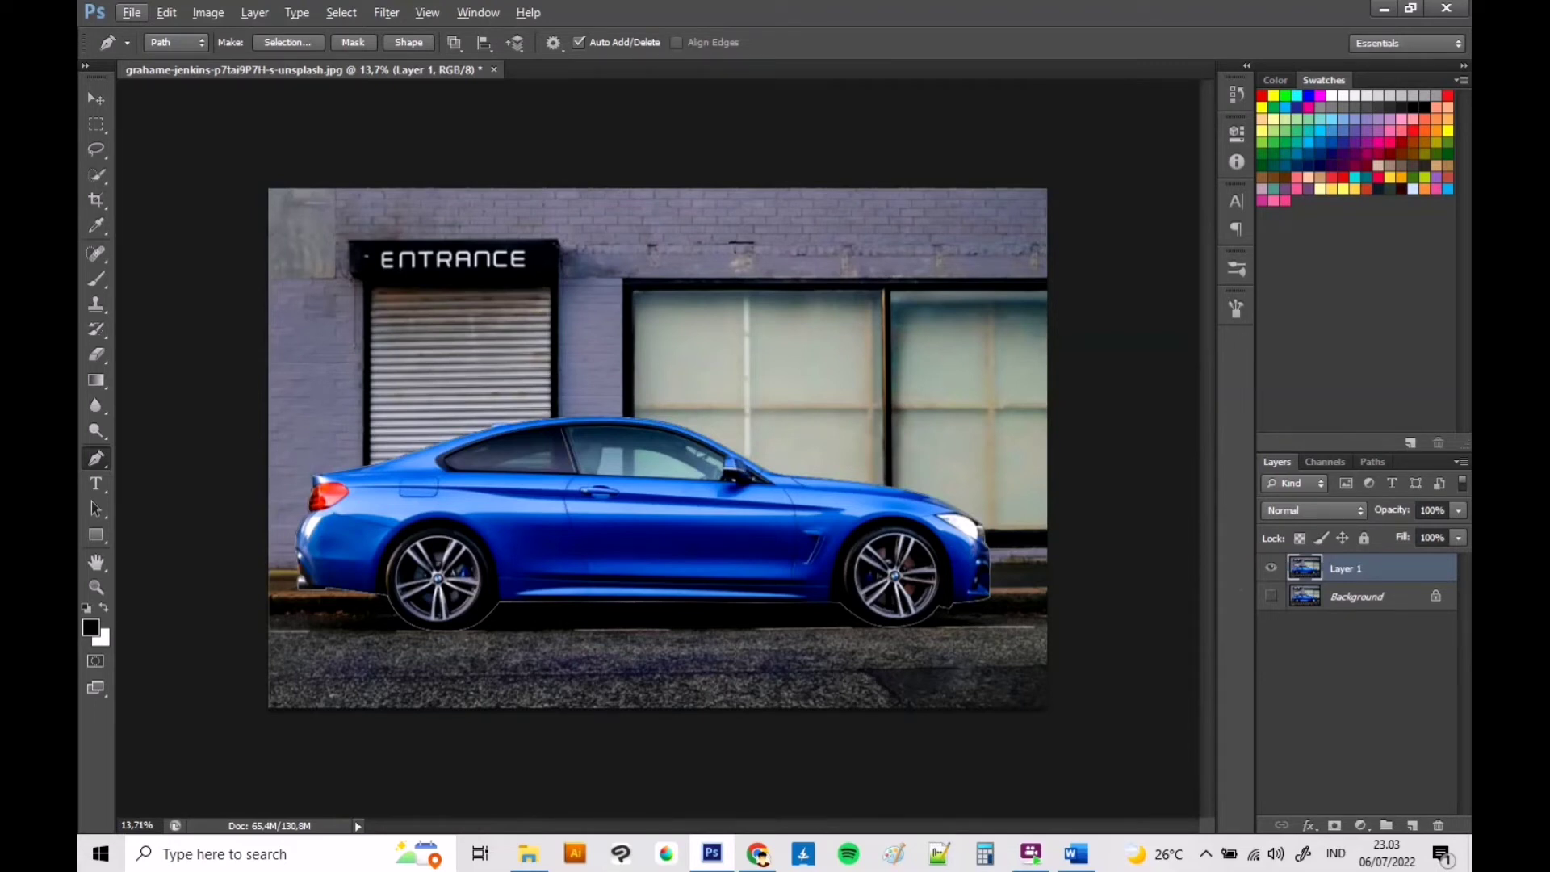
key("ctrl+Return")
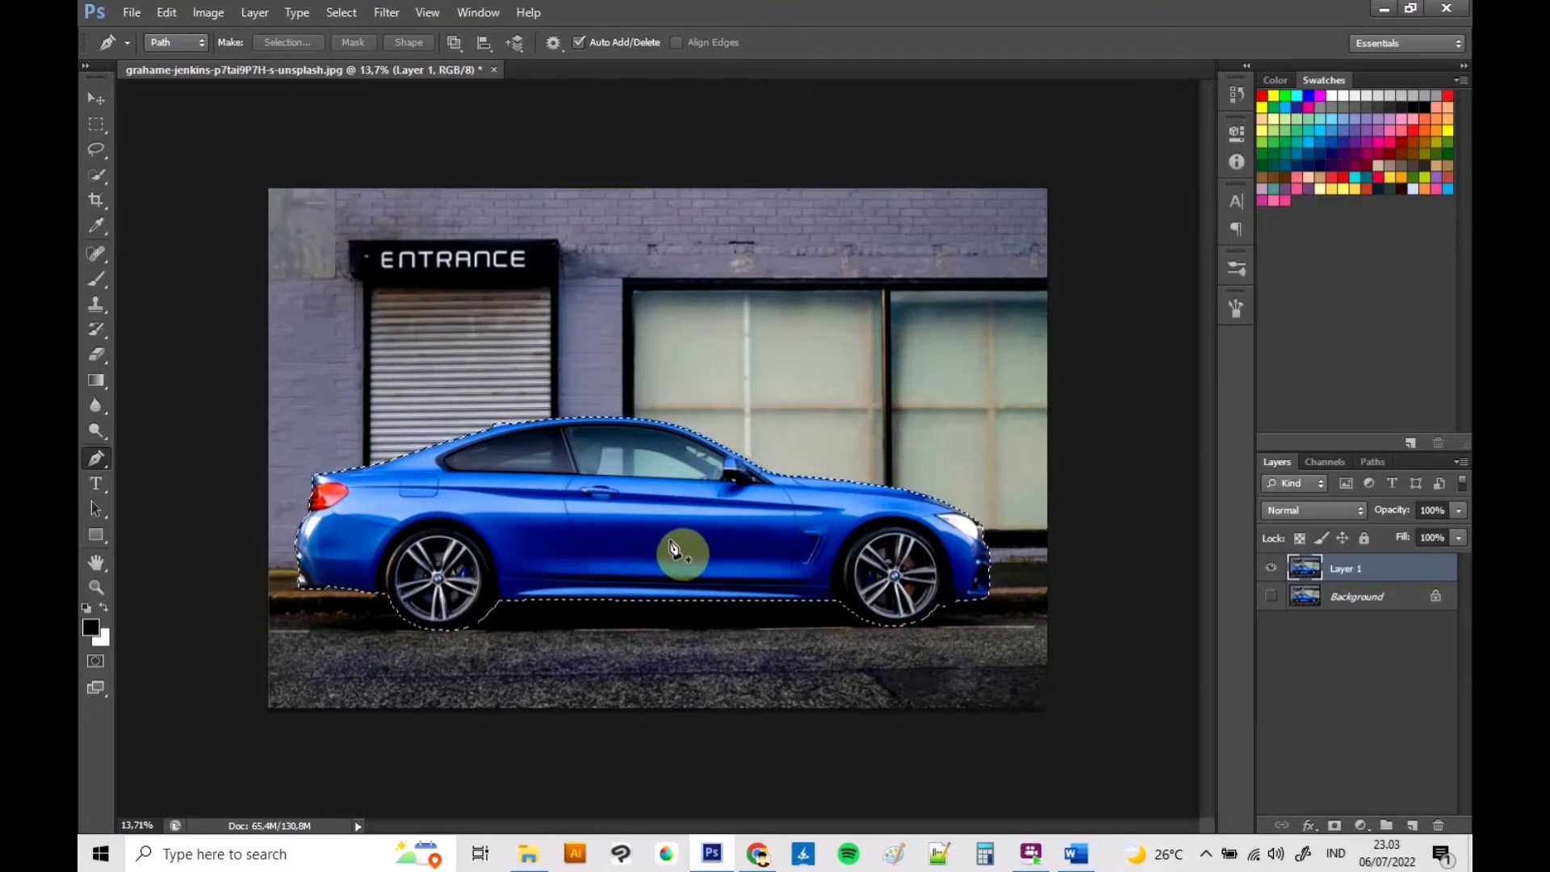
- Invert the selection with Select > Inverse to select the street background
left_click(341, 12)
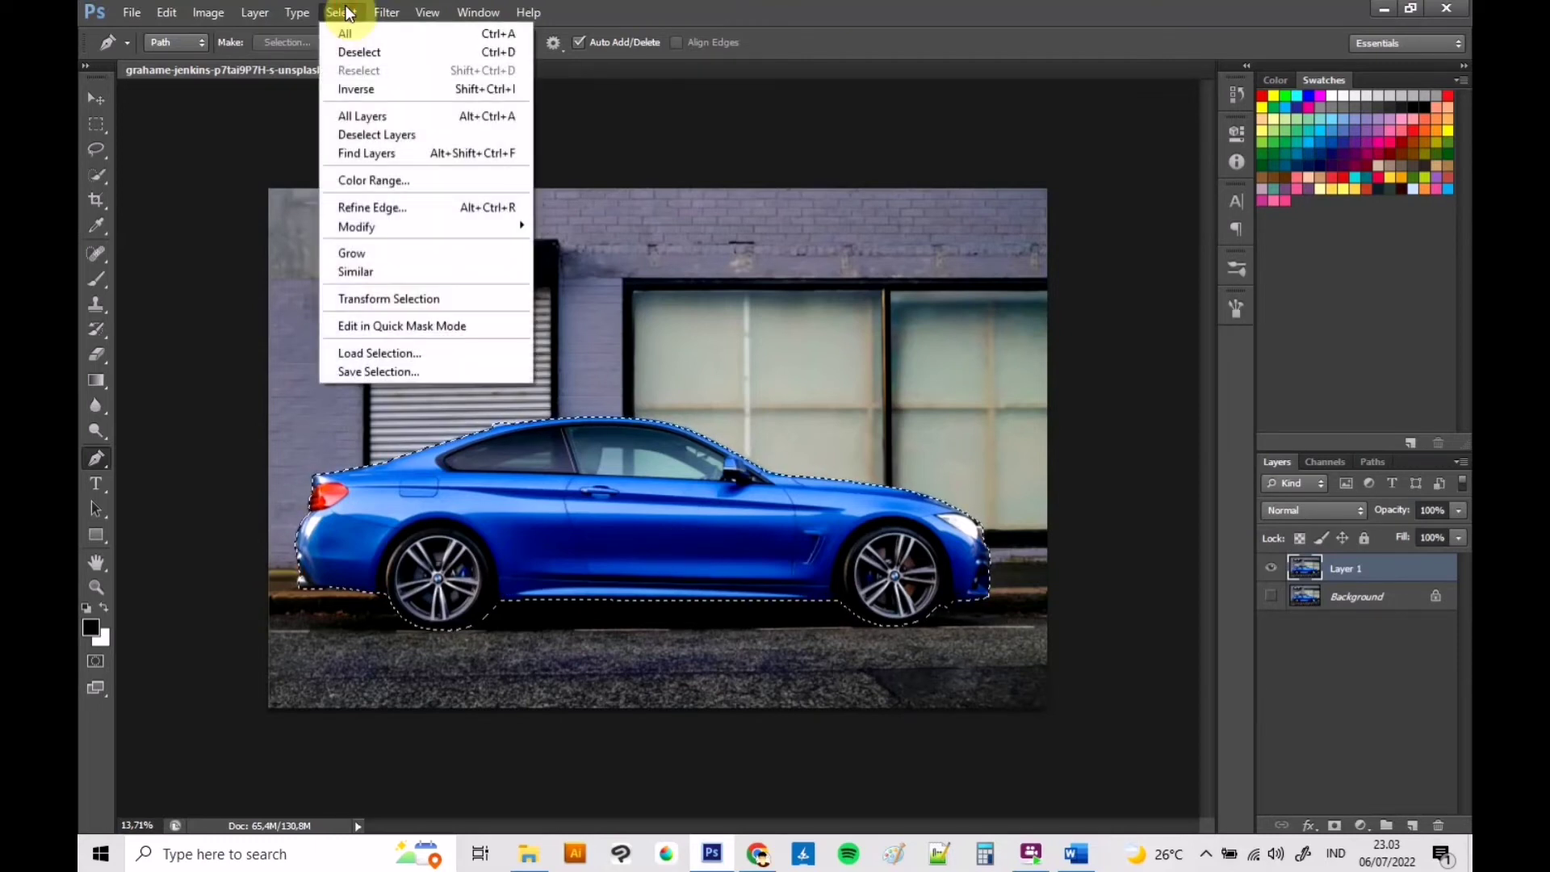
left_click(367, 89)
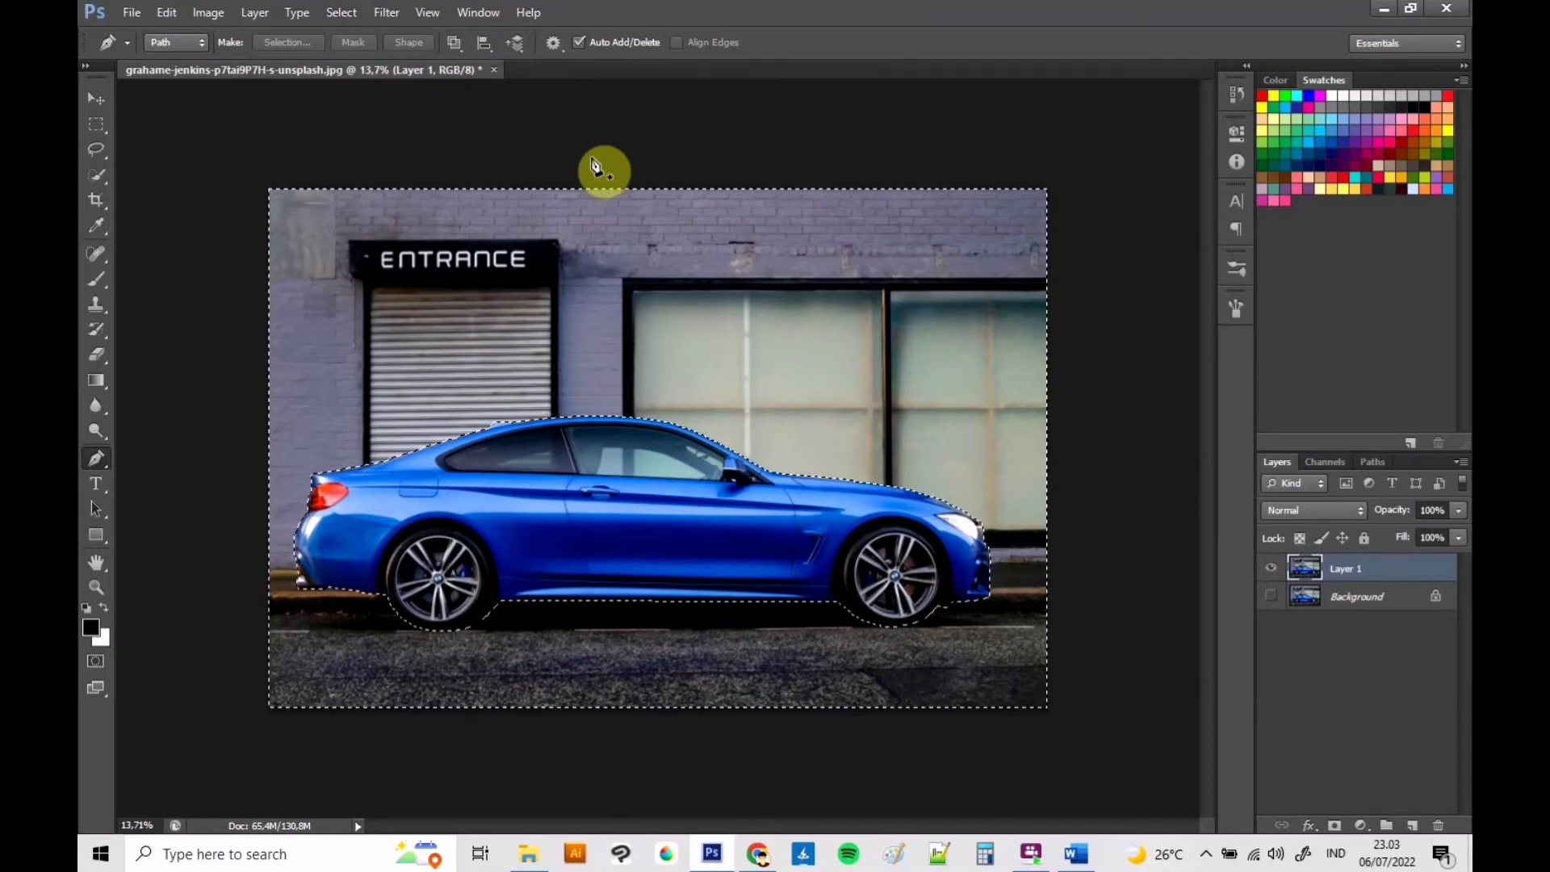
- Delete the selected street background and deselect with Ctrl+D
key("Delete")
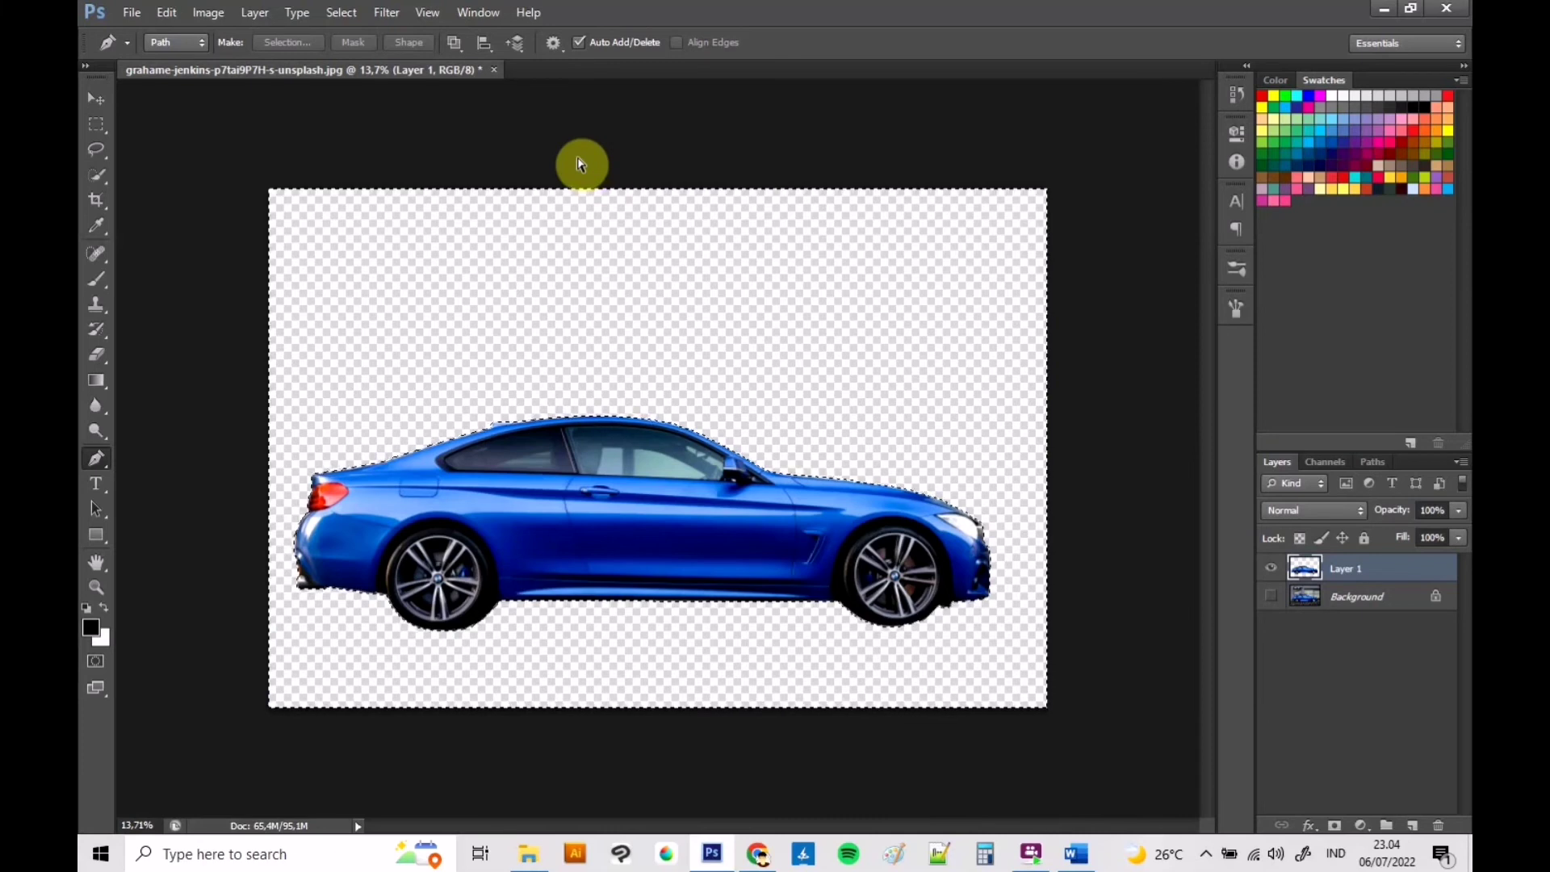
key("ctrl+d")
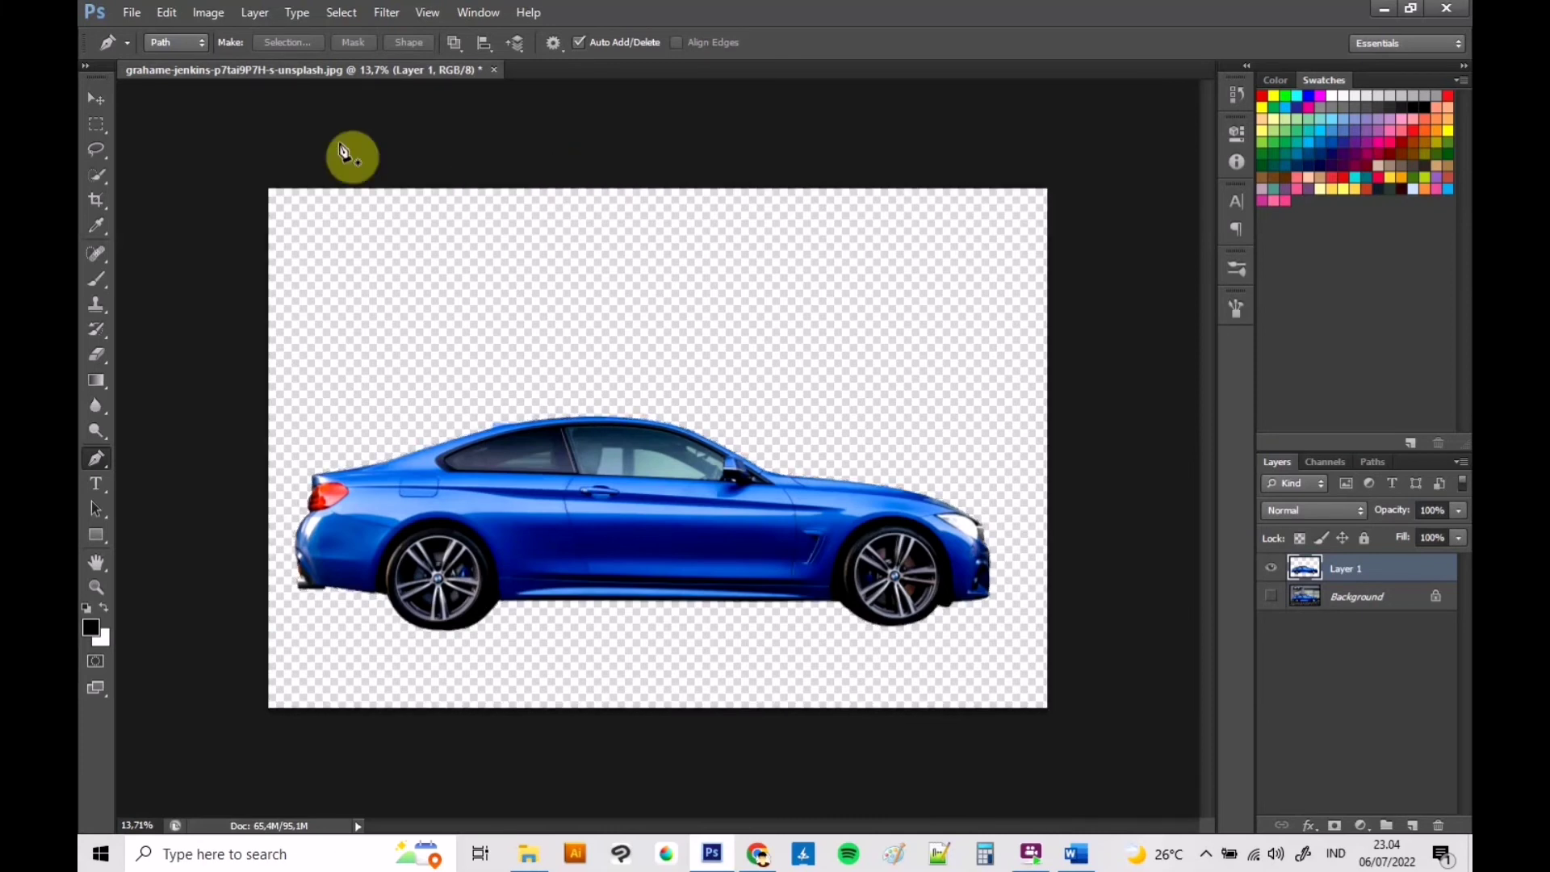
- Use the Move tool to drag the cut-out car up and slightly right, then nudge it back slightly
left_click(344, 12)
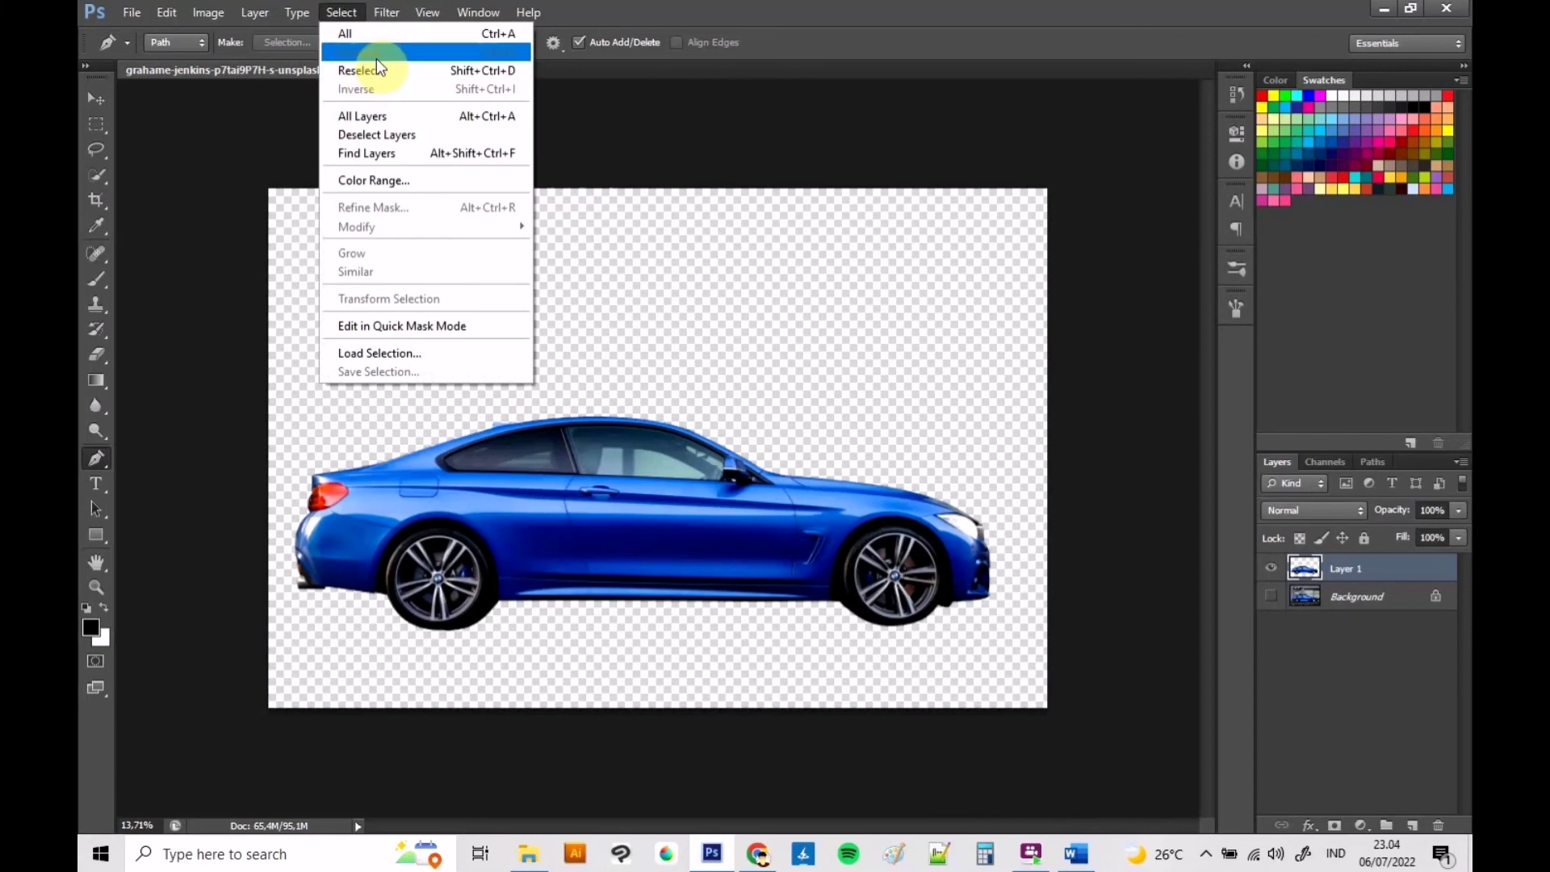
left_click(682, 90)
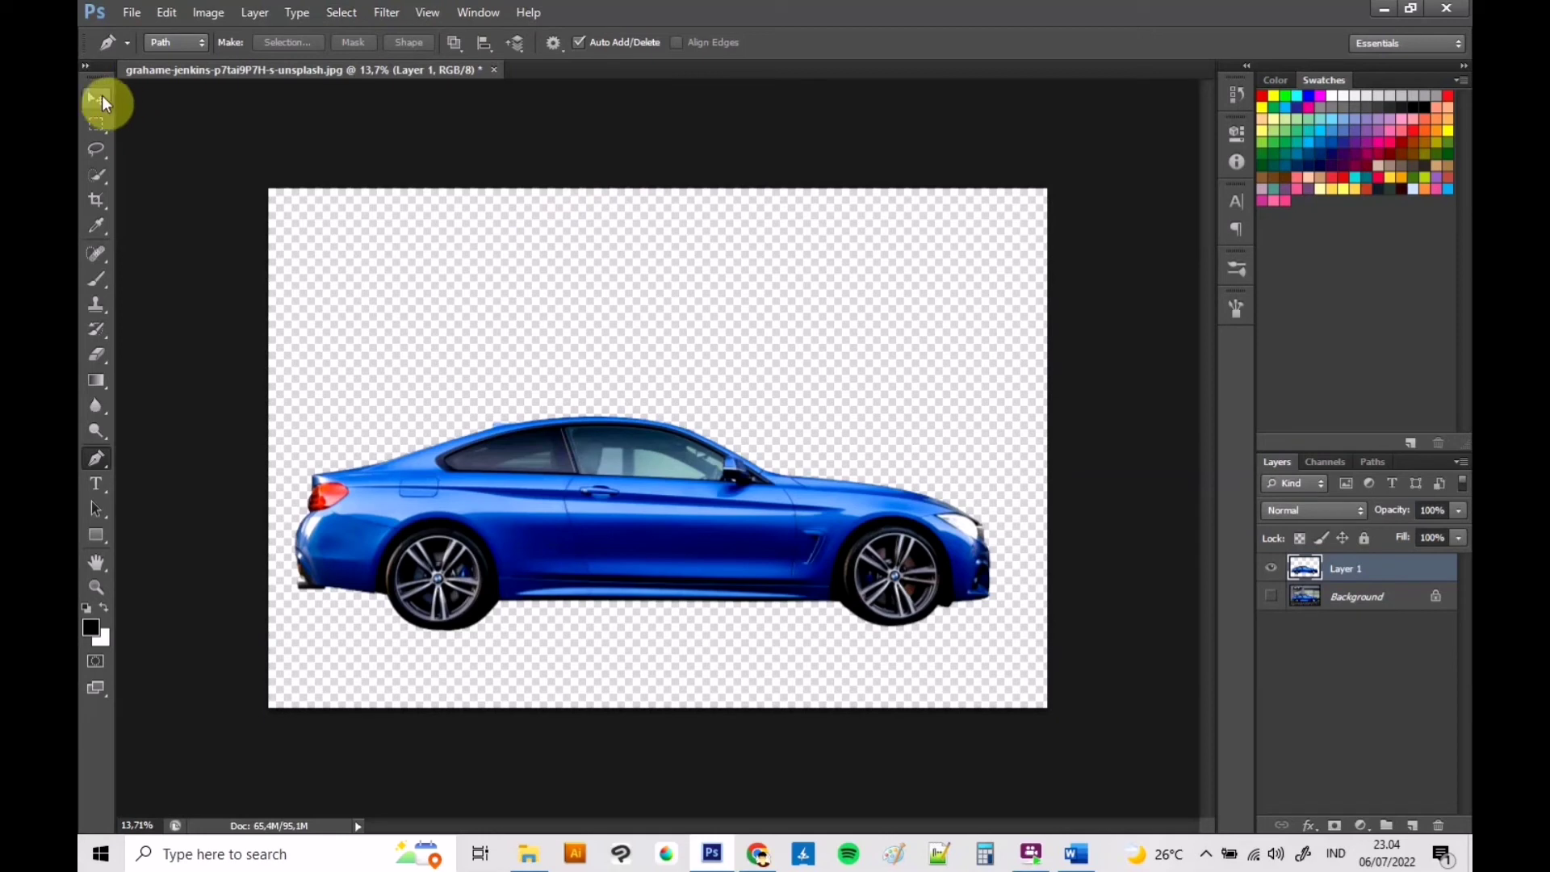
left_click(97, 98)
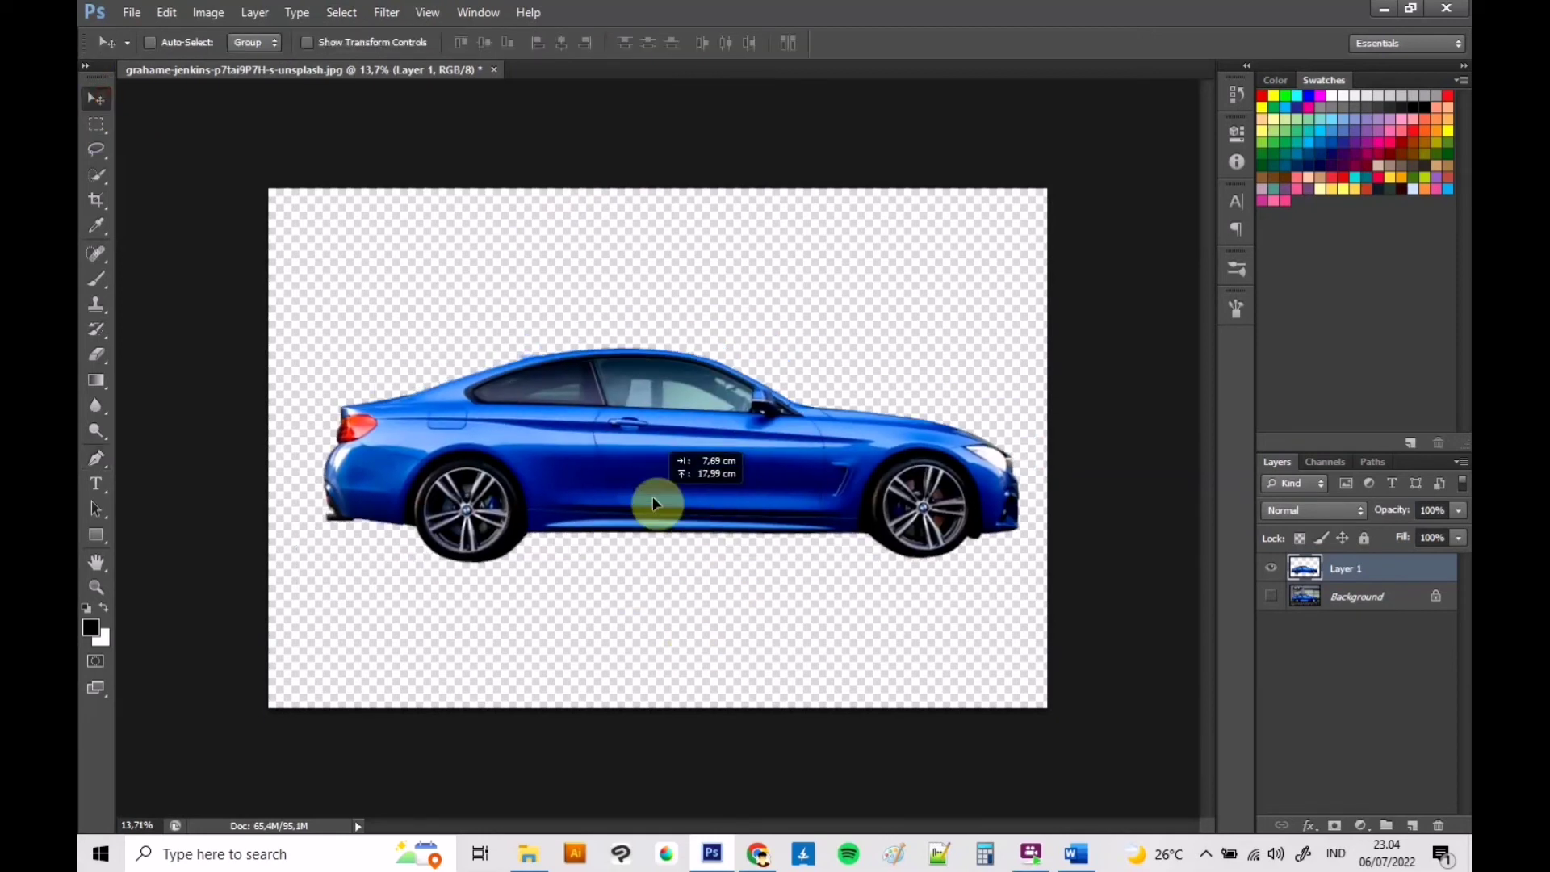
left_click_drag(626, 571, 656, 504)
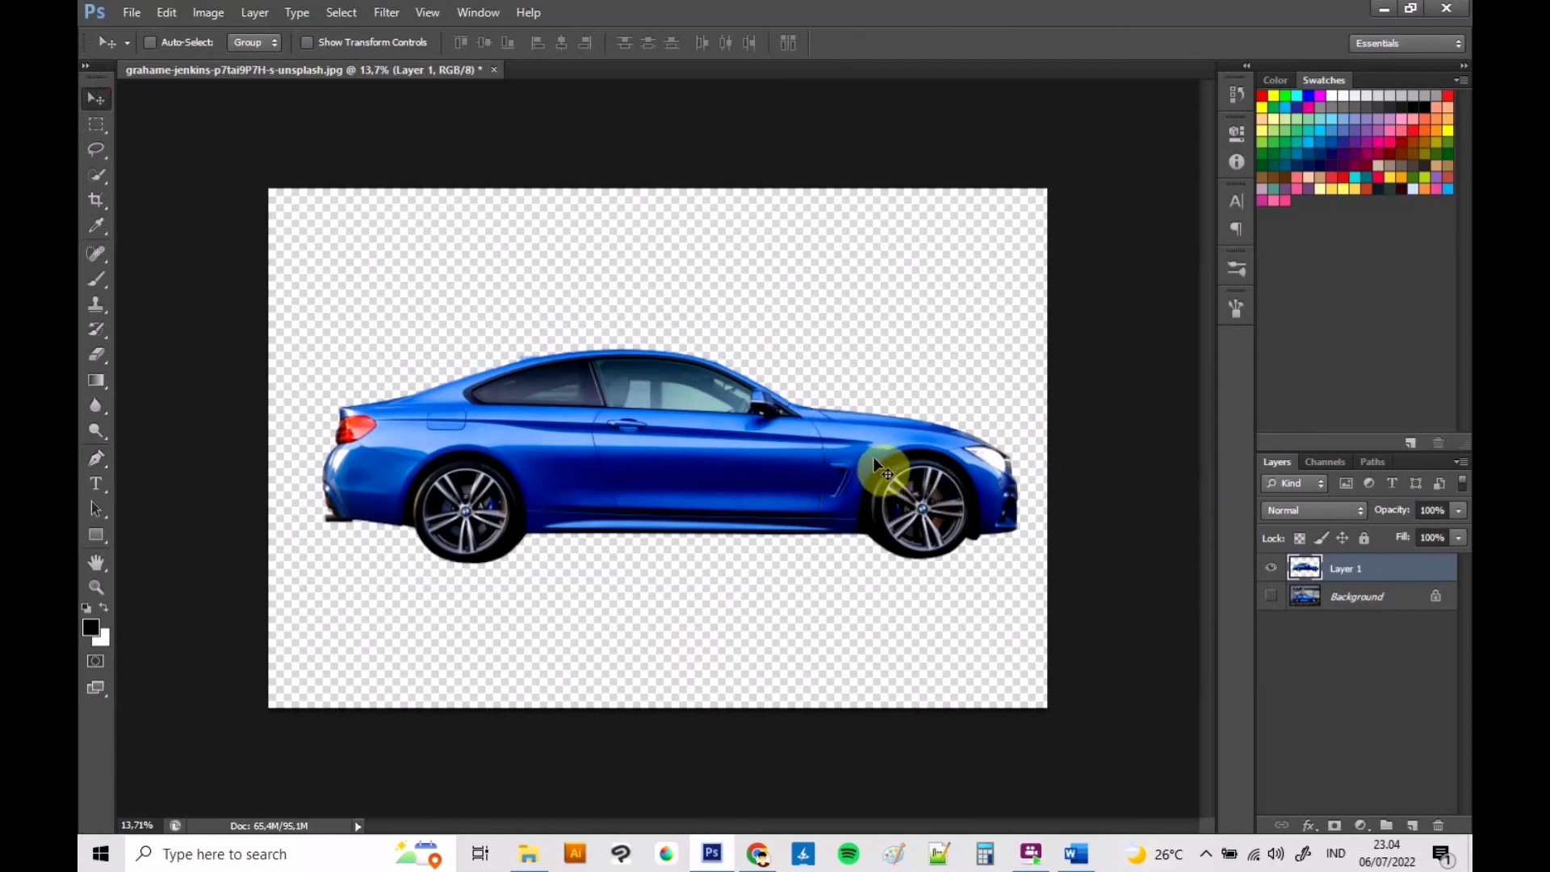
left_click_drag(879, 462, 860, 478)
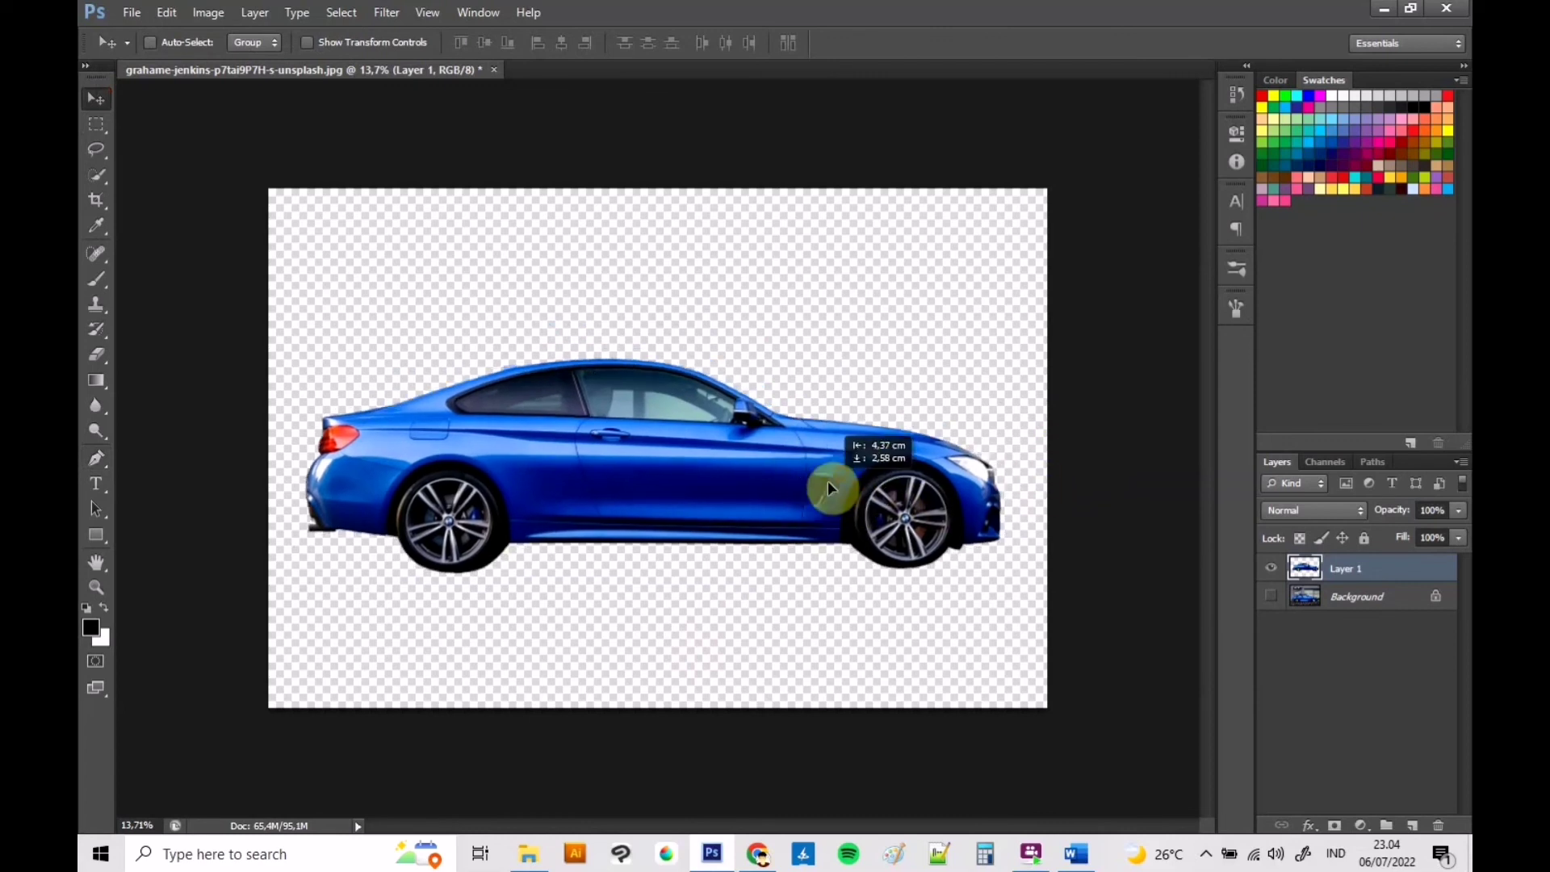